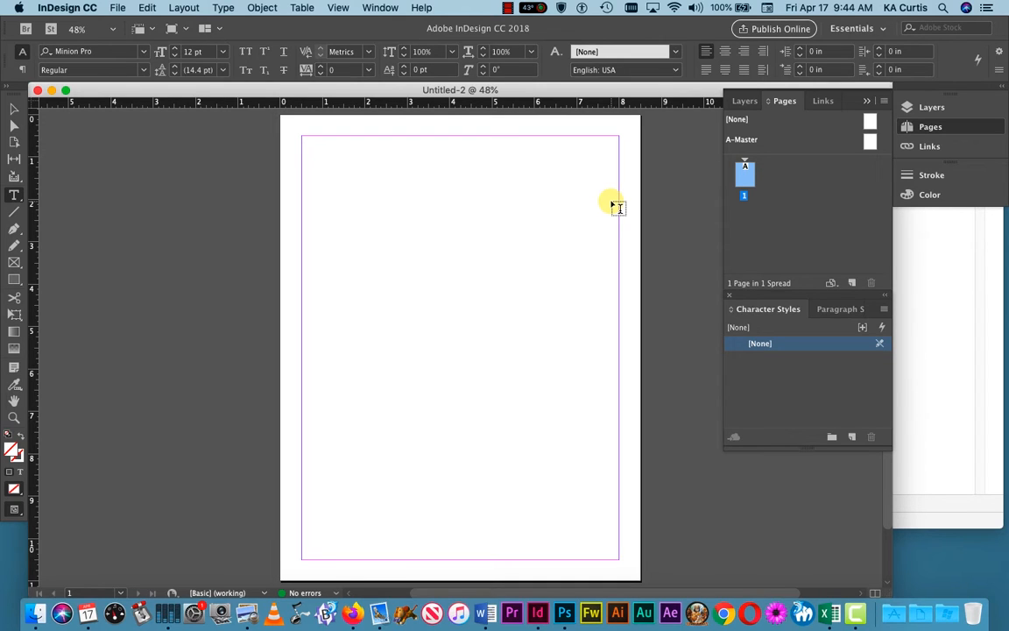
Step: Open the Layout menu to reach the Table of Contents command
left_click(184, 8)
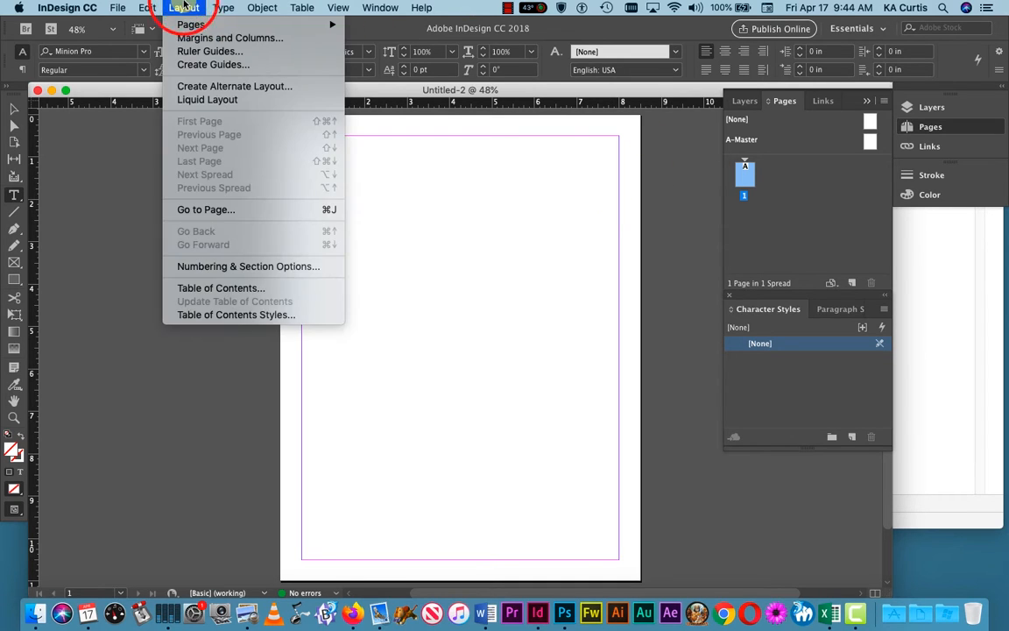
left_click(230, 288)
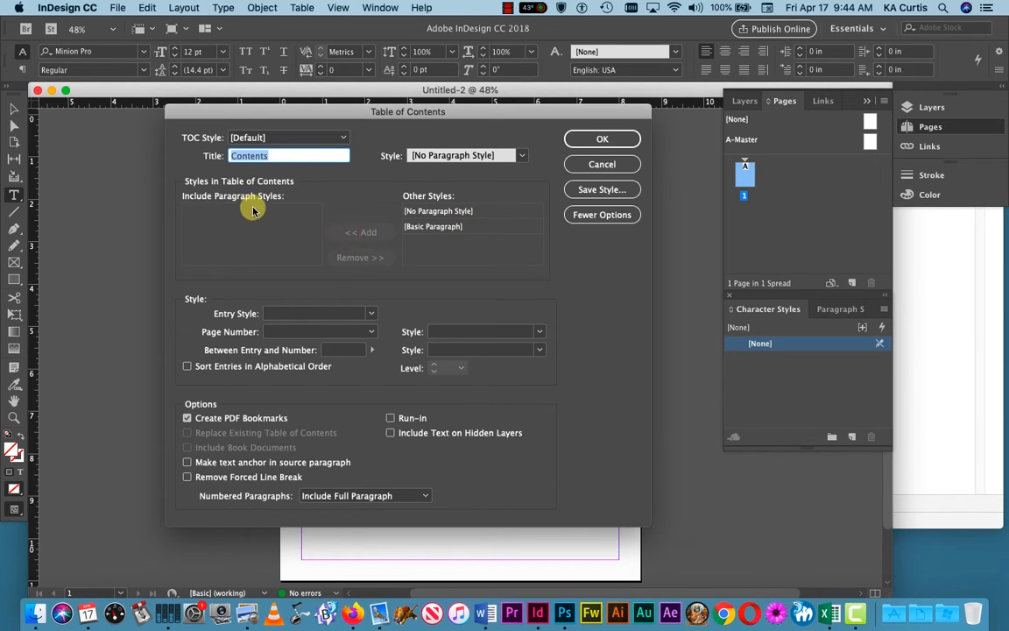
left_click(445, 227)
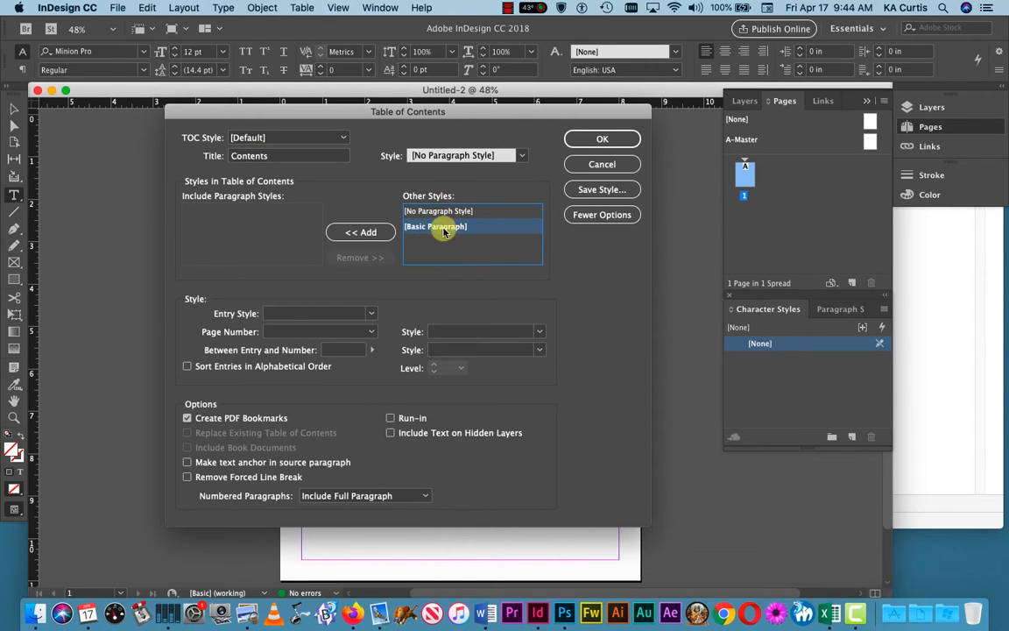
left_click(373, 232)
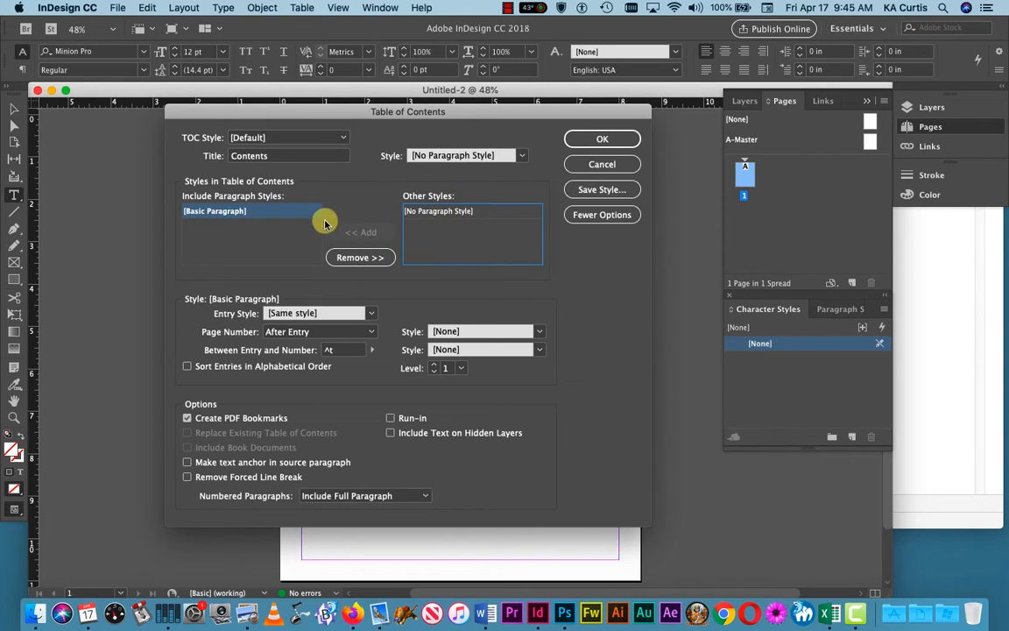
left_click(359, 257)
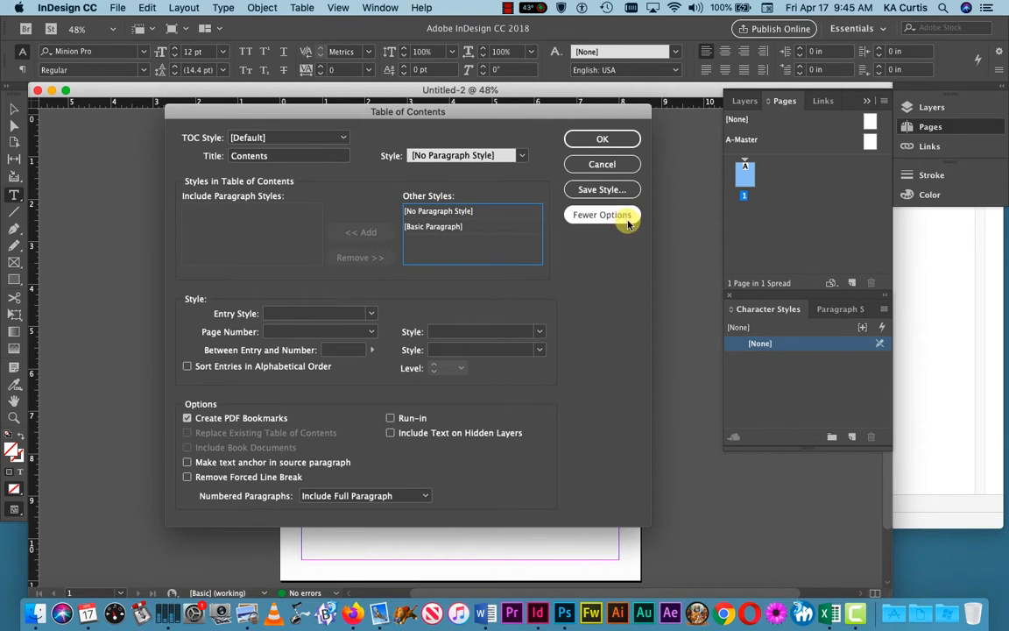
left_click(609, 142)
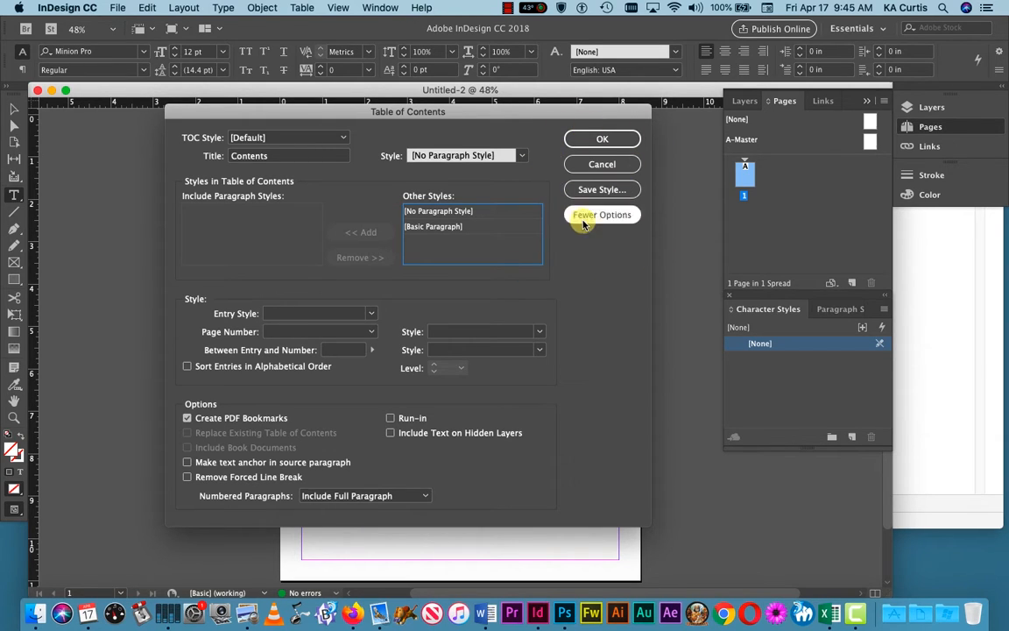
left_click(611, 163)
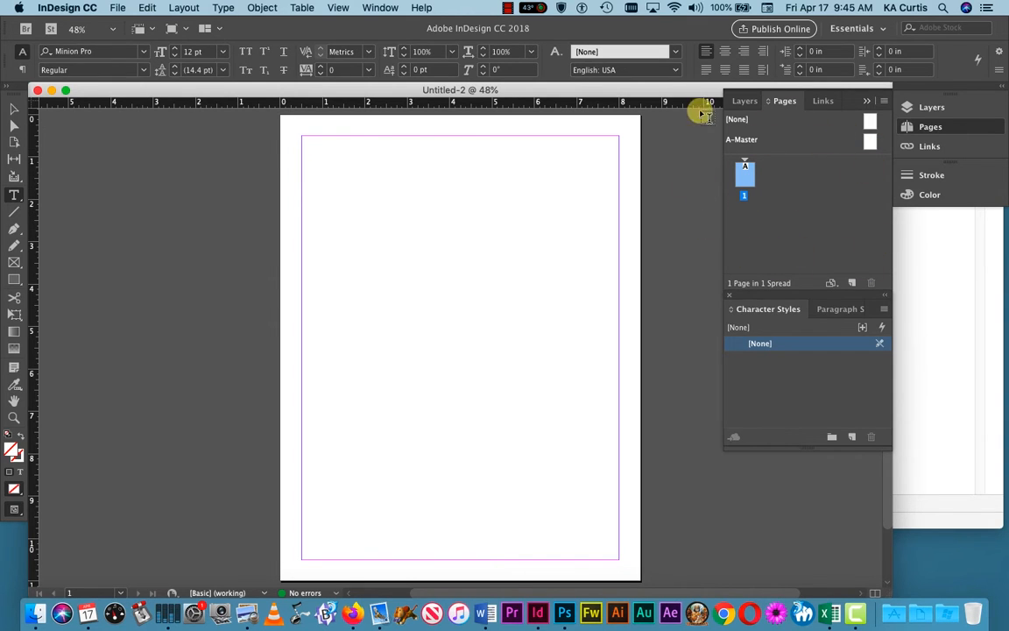
Step: Open the A-Master spread for editing with the whole master page fitted in the window
double_click(870, 140)
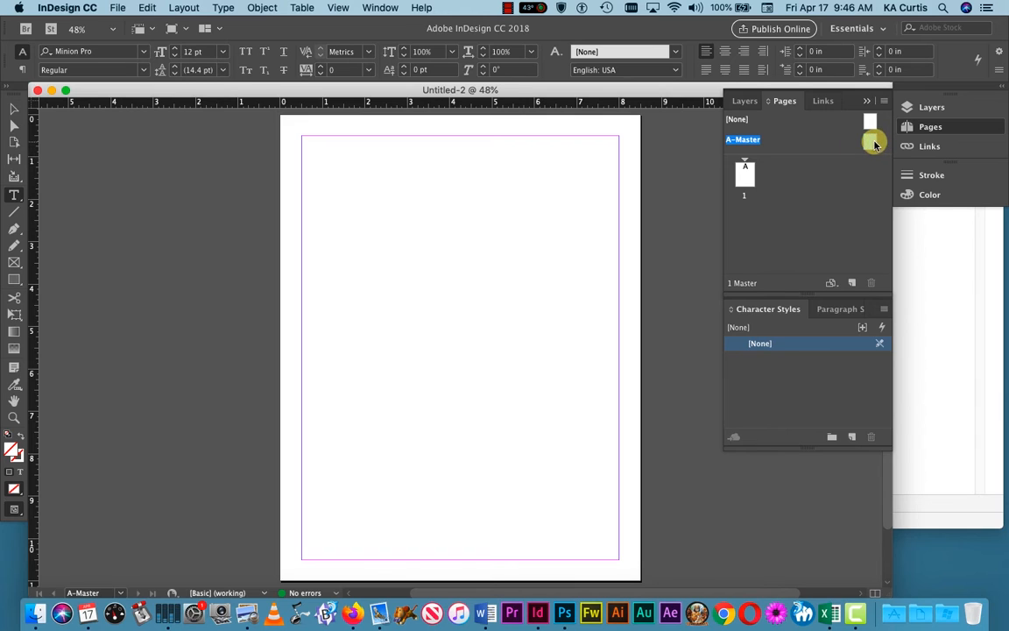
double_click(873, 143)
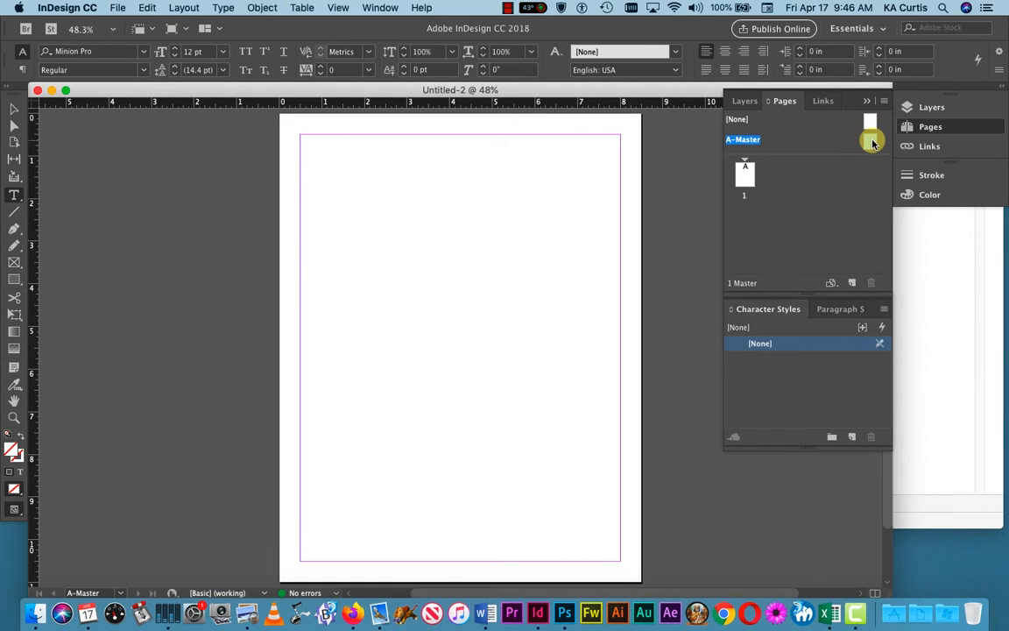
left_click(381, 7)
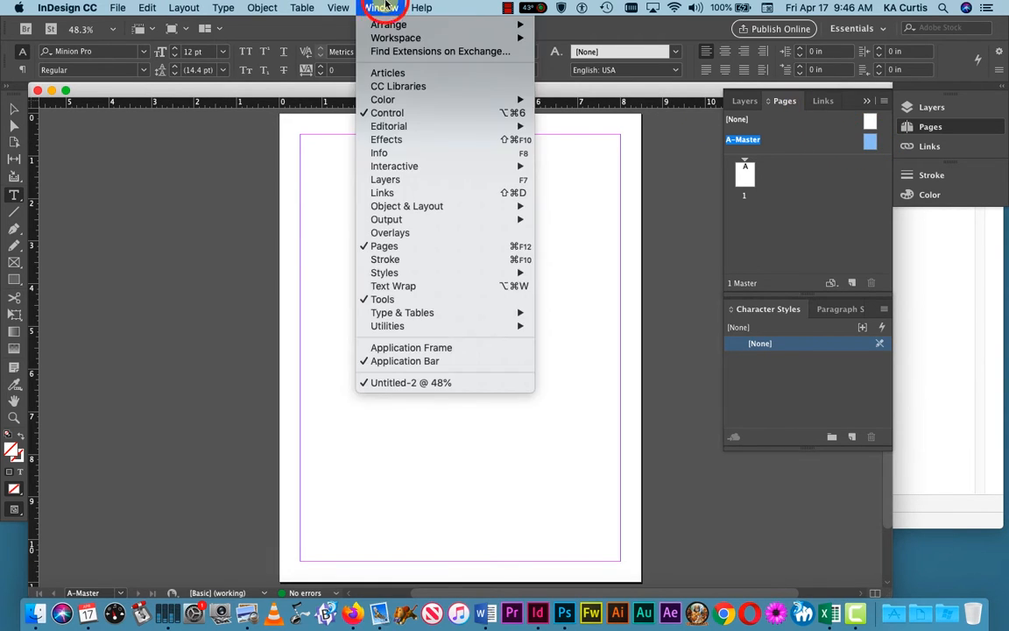
left_click(778, 228)
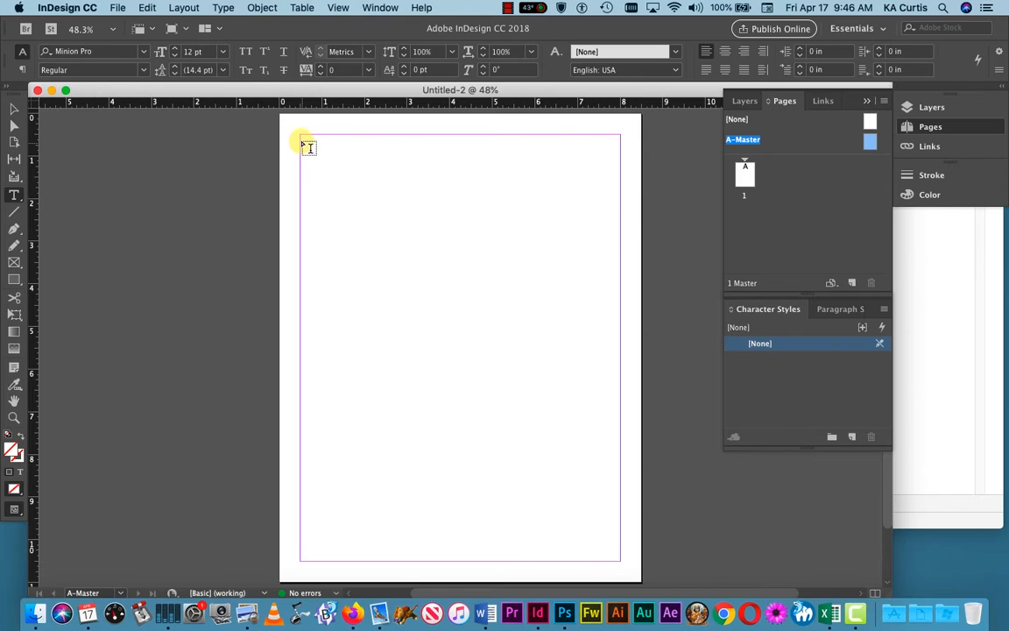
Step: Draw a top-margin text frame reading 'Chapter' and an empty text frame on the right side
left_click_drag(302, 136, 621, 169)
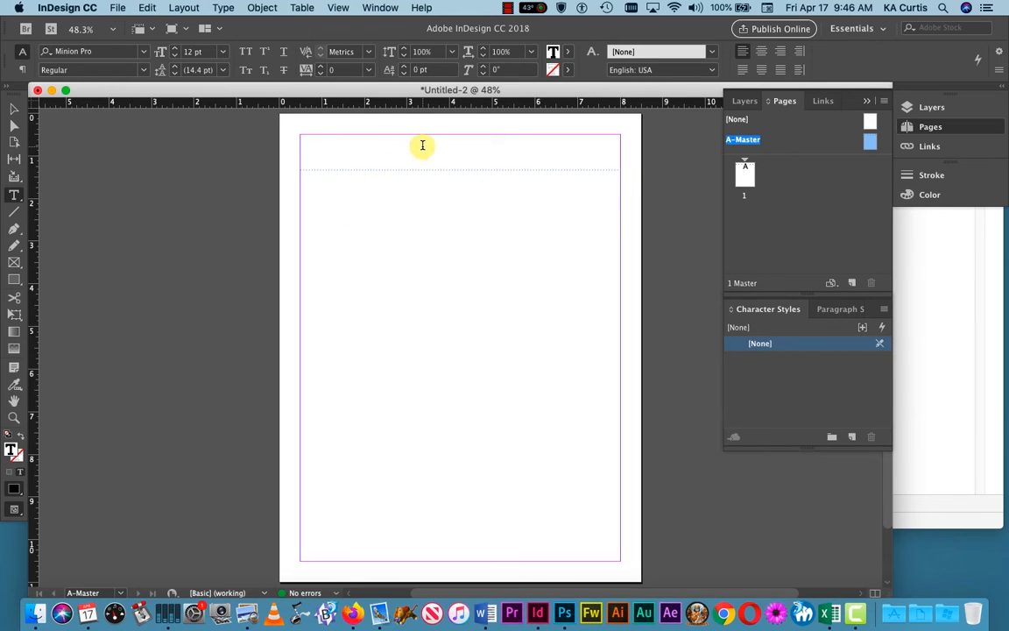
type("c")
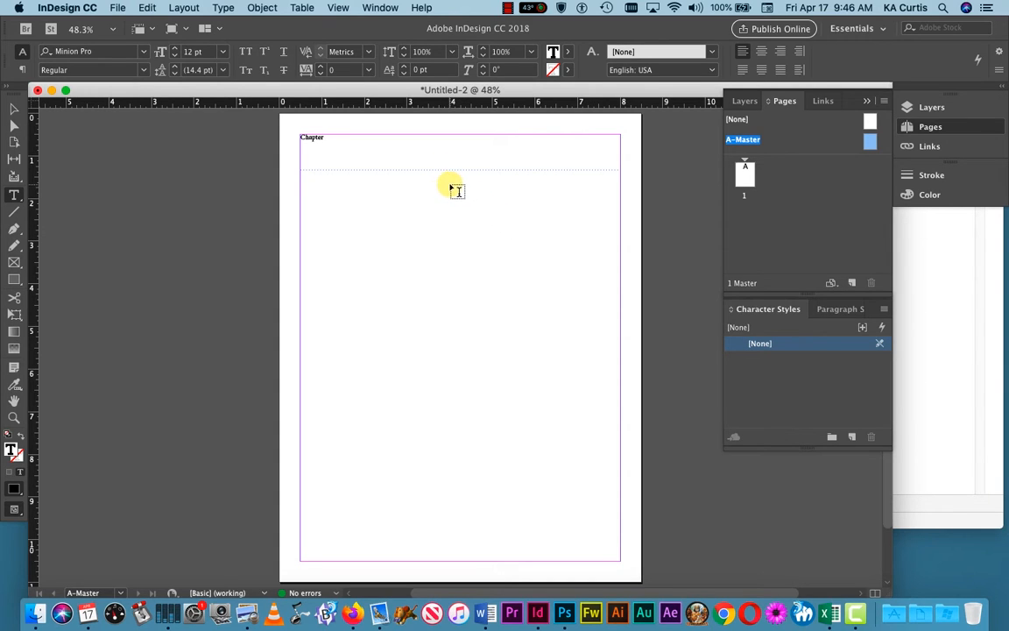
left_click_drag(450, 185, 626, 295)
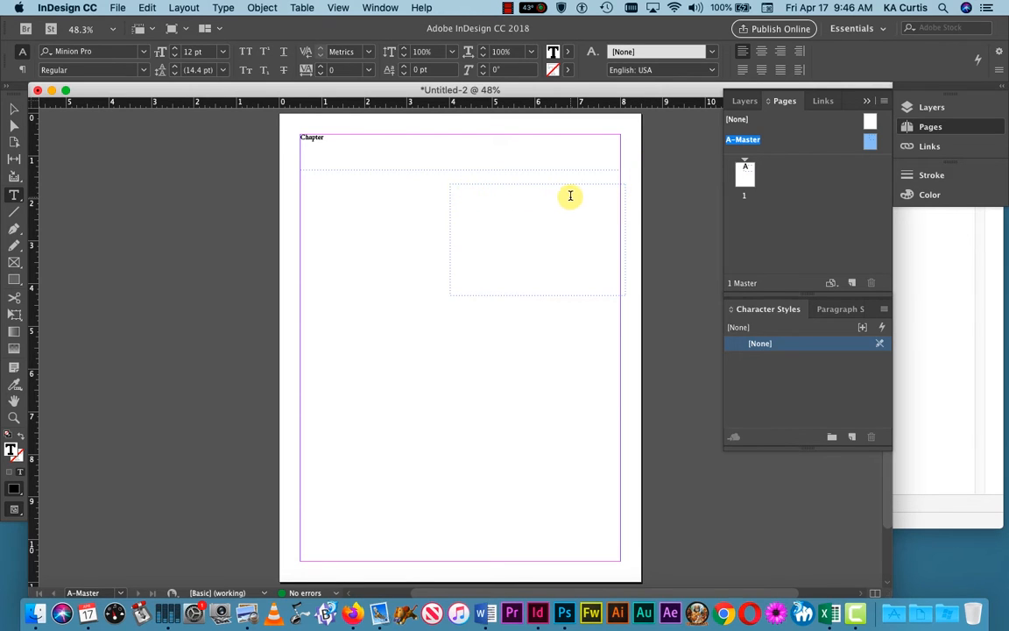
Step: Delete the word 'Subtitle' from the right frame and fill it with placeholder text
type("s")
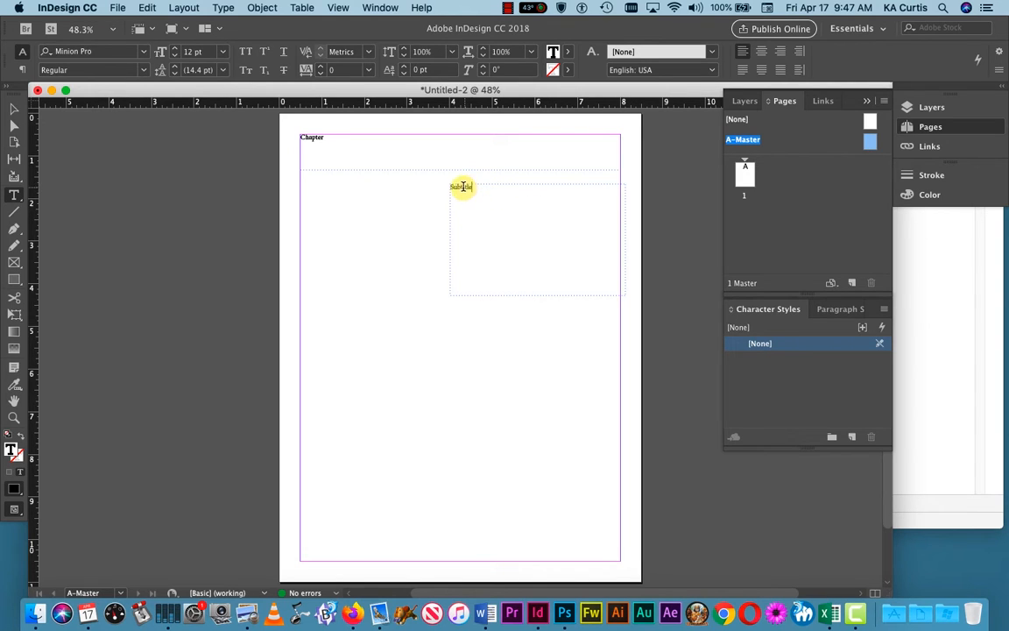
double_click(462, 186)
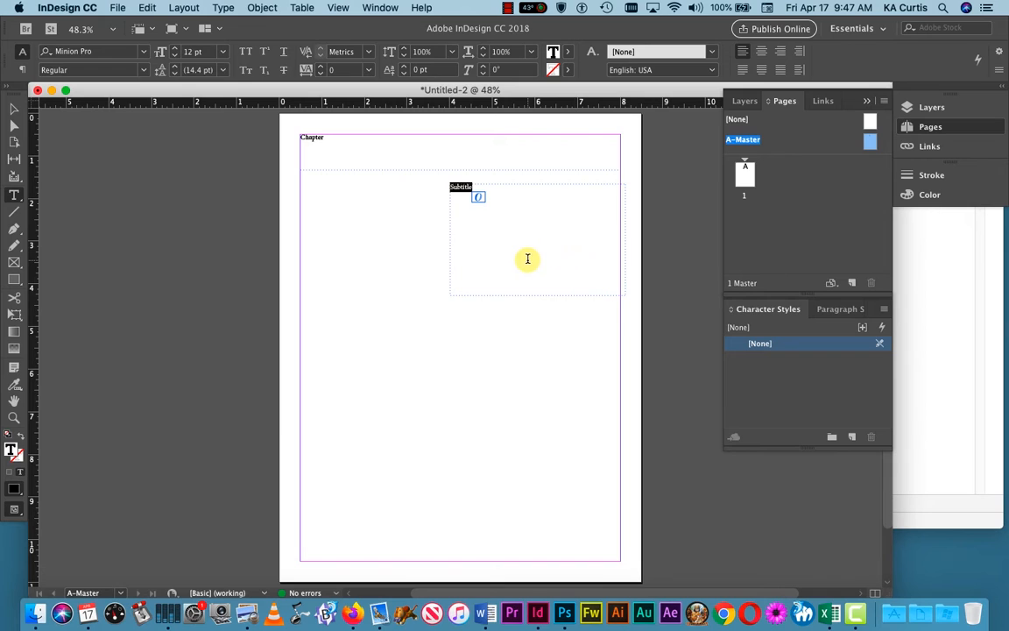
key("BackSpace")
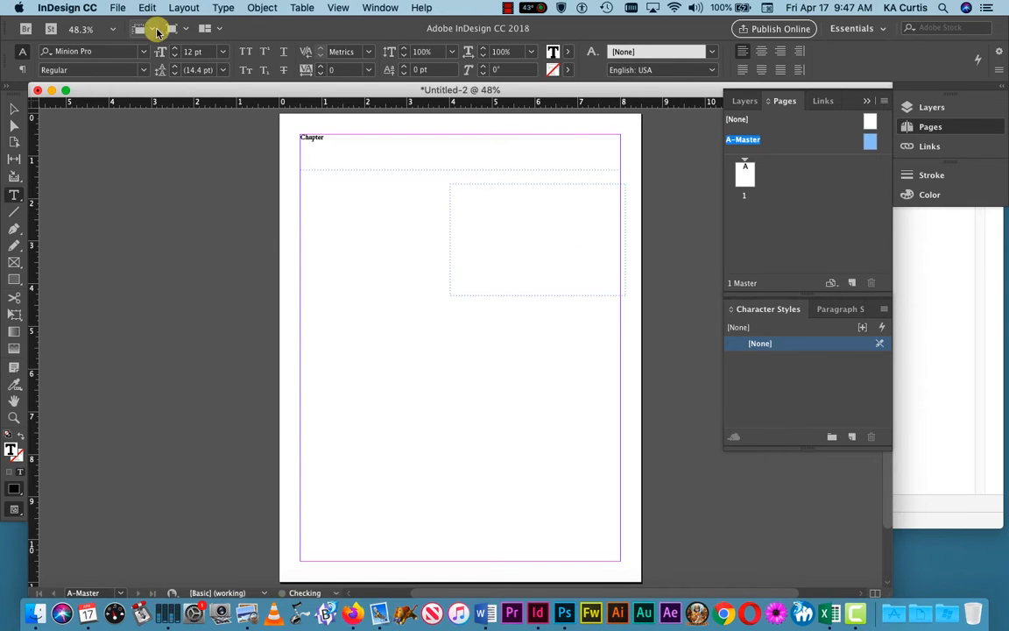
left_click(223, 8)
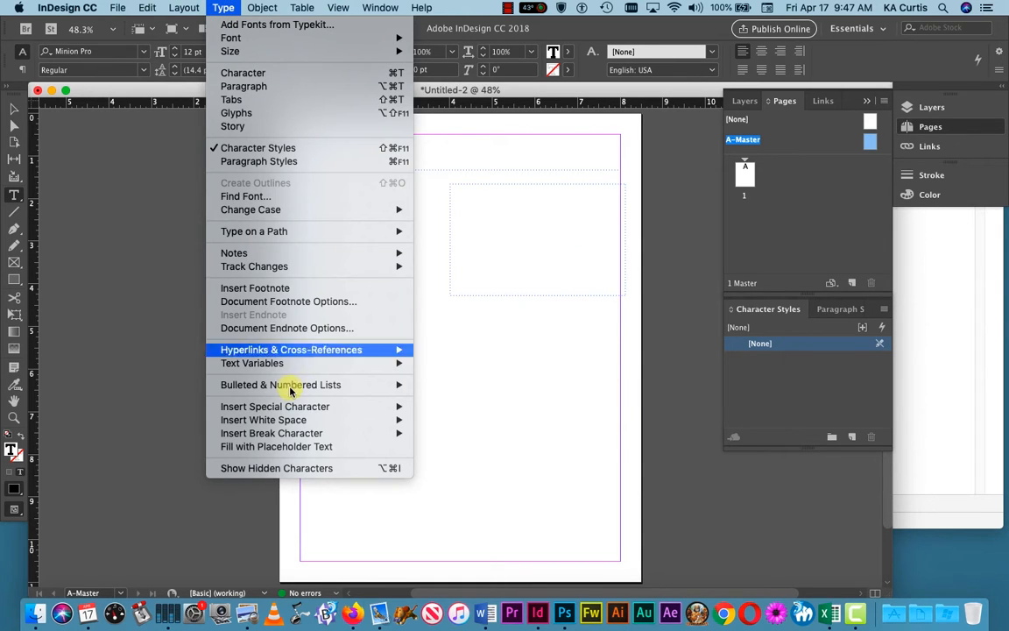
mouse_move(294, 392)
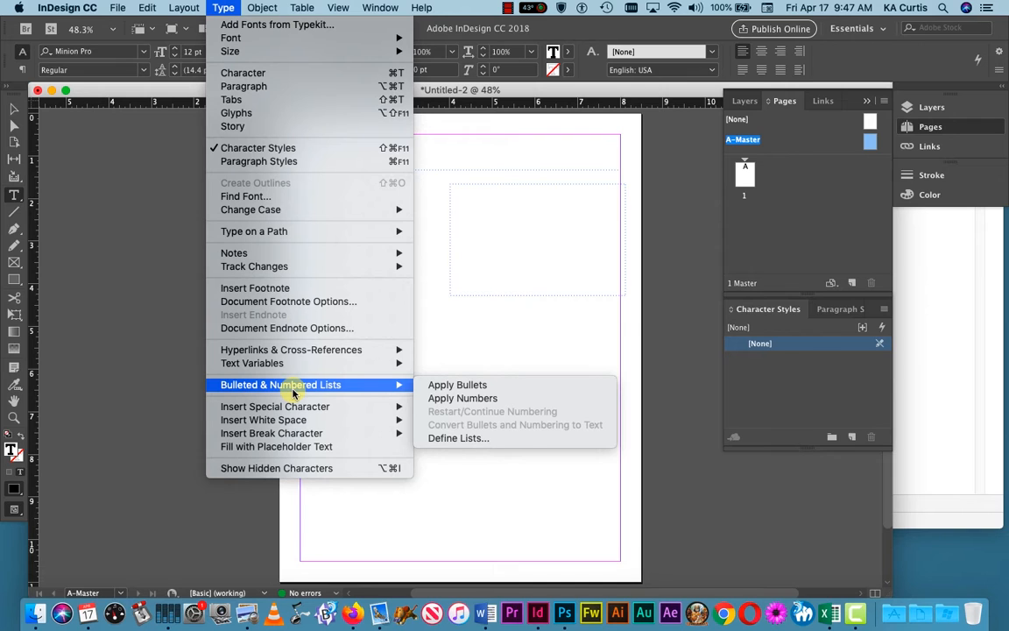
left_click(283, 447)
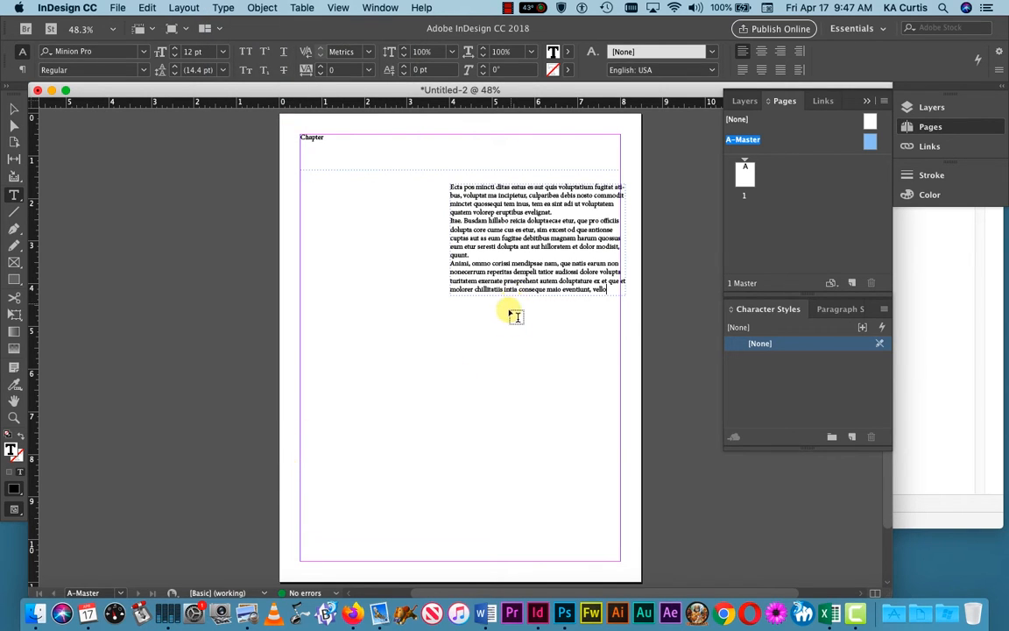
Step: Resize the frame to 3.99 in wide by 7.24 in tall, inside the right margin
left_click(14, 107)
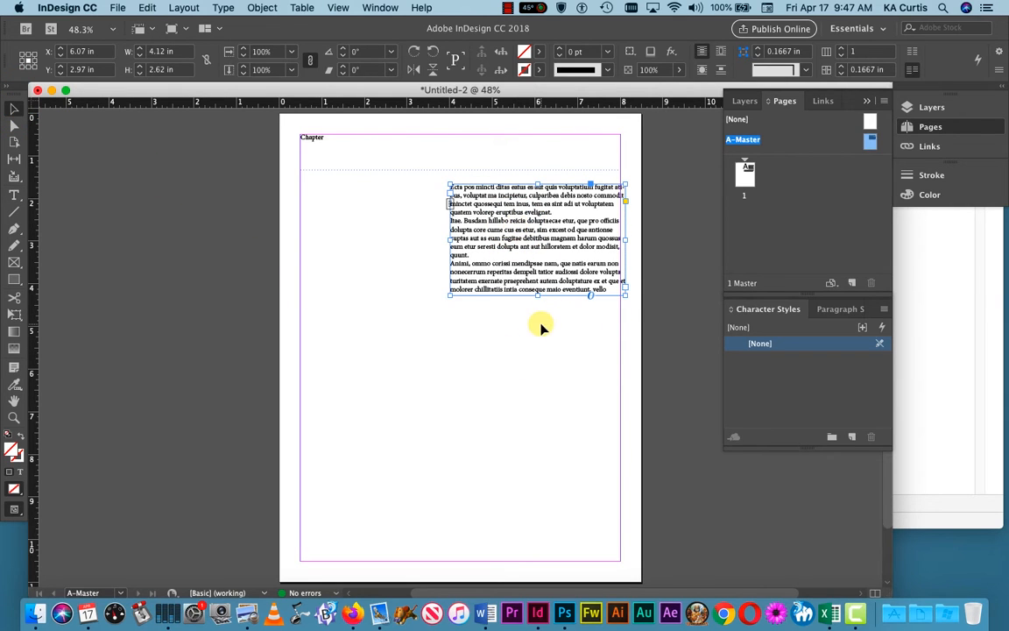
left_click_drag(538, 296, 536, 491)
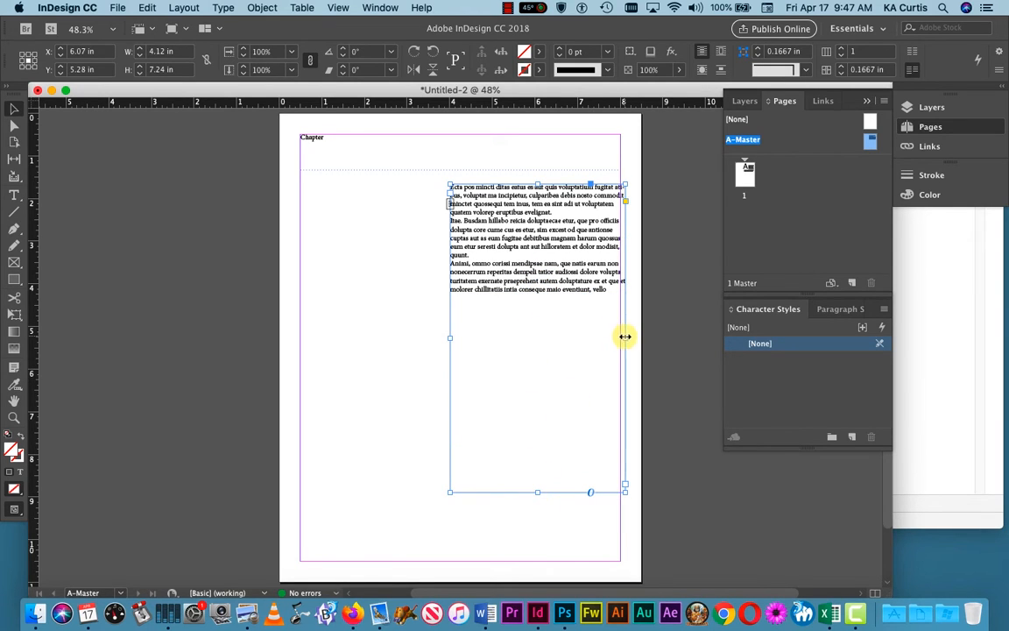
left_click_drag(625, 337, 620, 336)
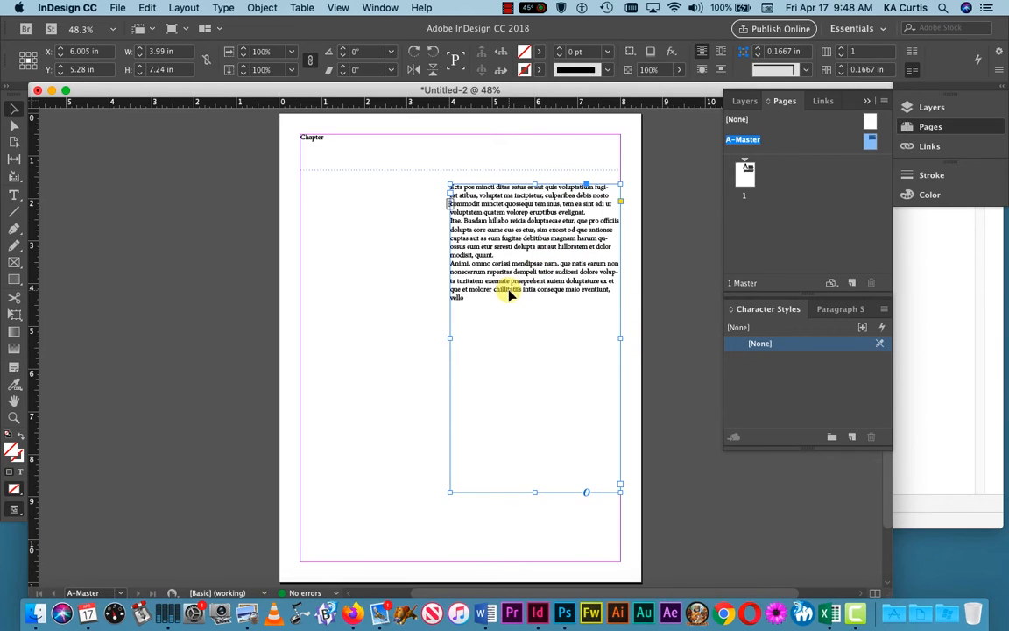
left_click(588, 213)
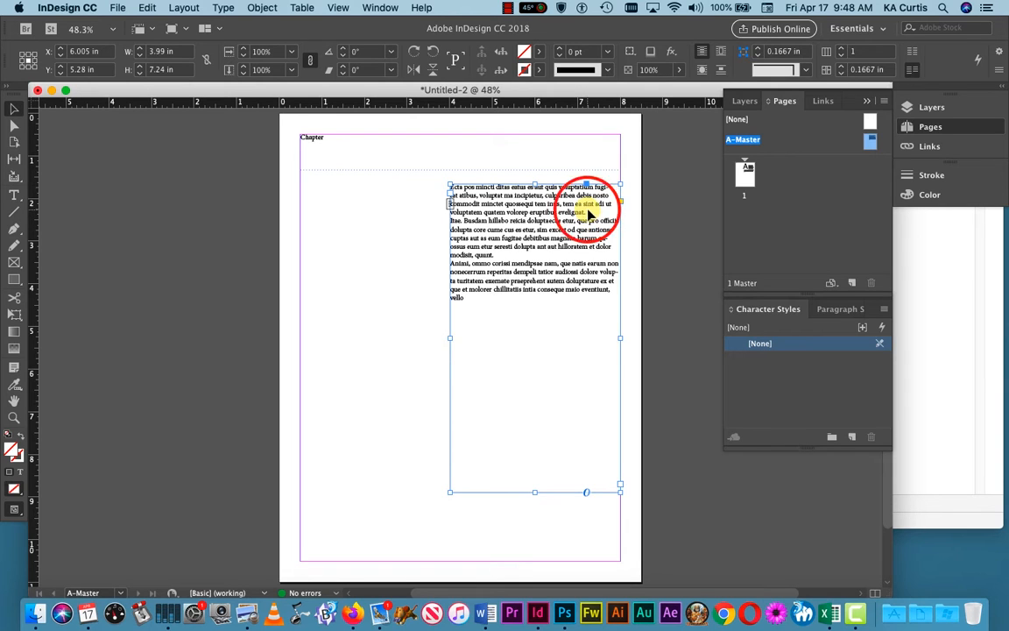
Step: Insert 'This my first subheading' on its own line above the Ecta body text
double_click(586, 212)
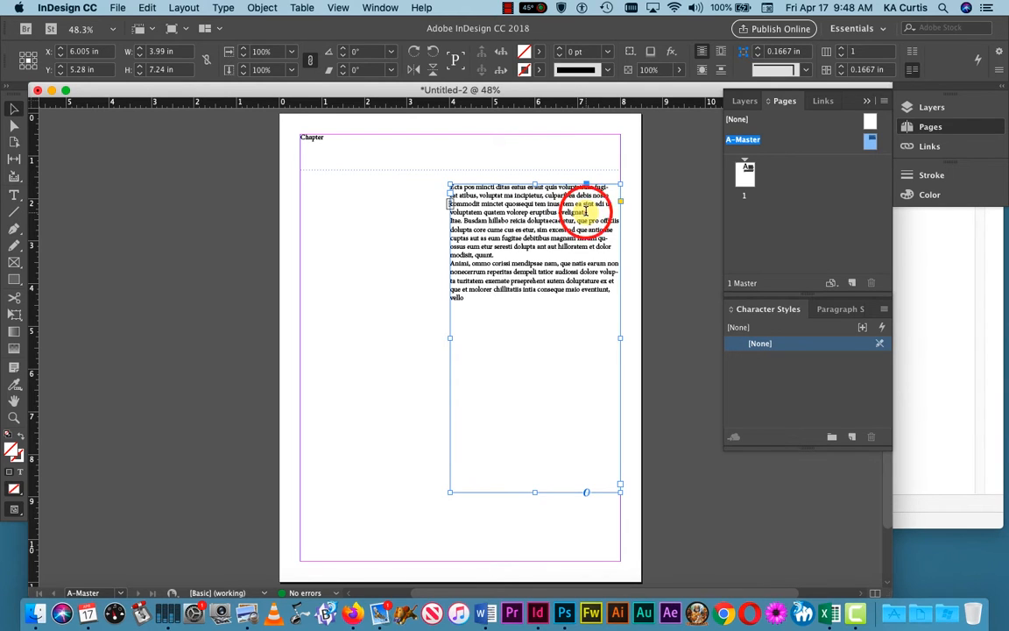
left_click(452, 187)
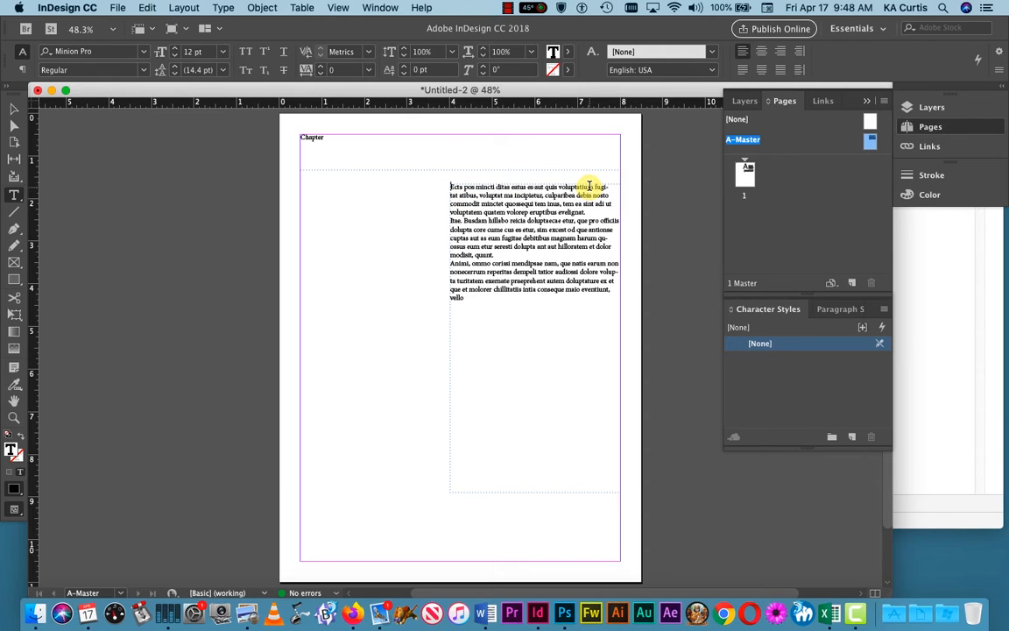
key("Return")
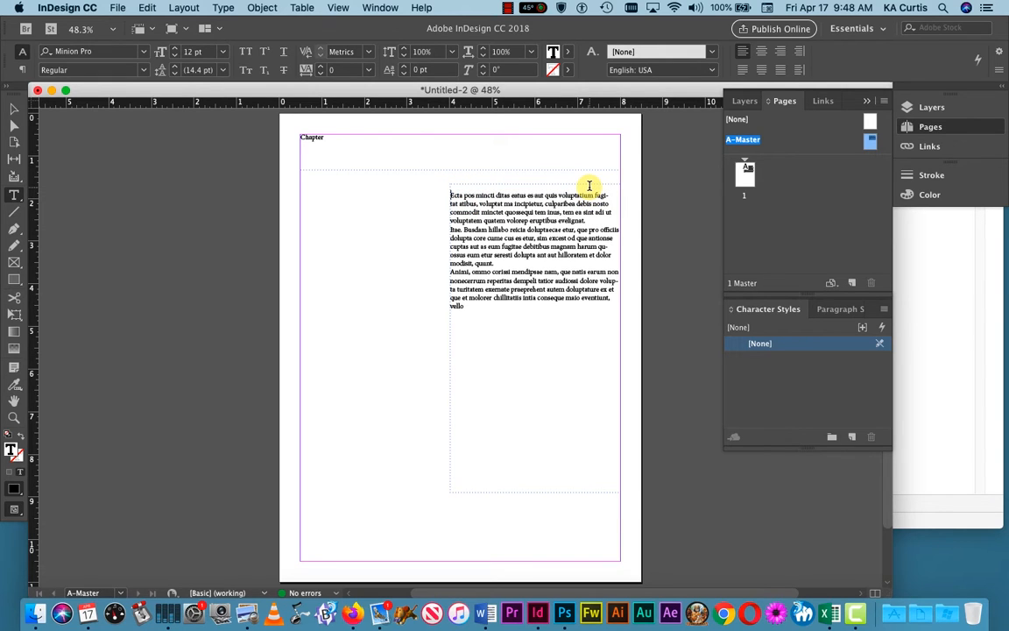
key("Up")
type("Th")
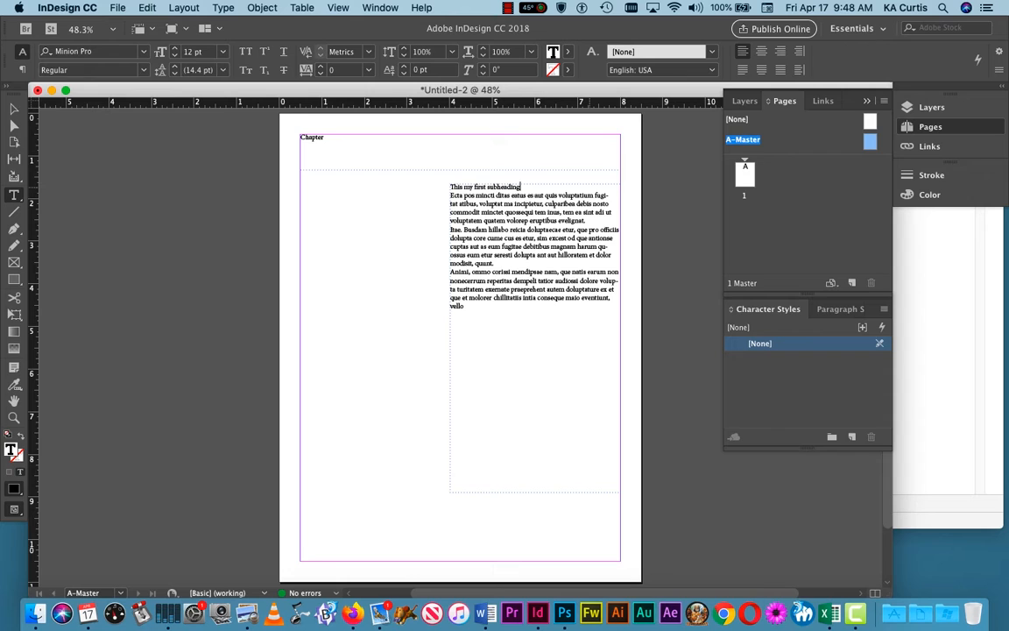
key("Return")
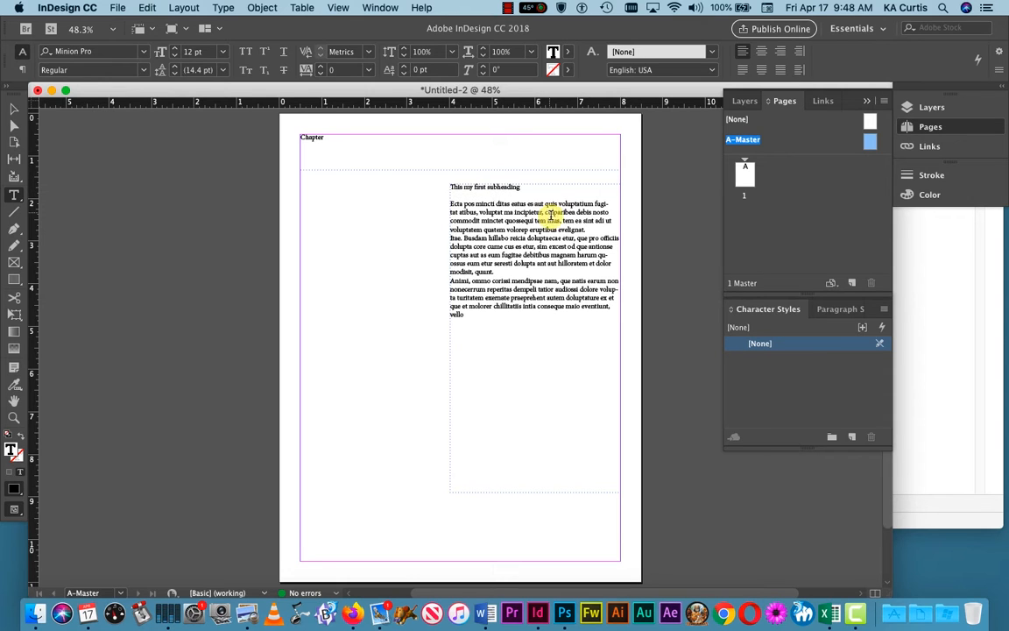
Step: Add 'This is my second subheading' after the first body paragraph, with blank lines around it
left_click(495, 272)
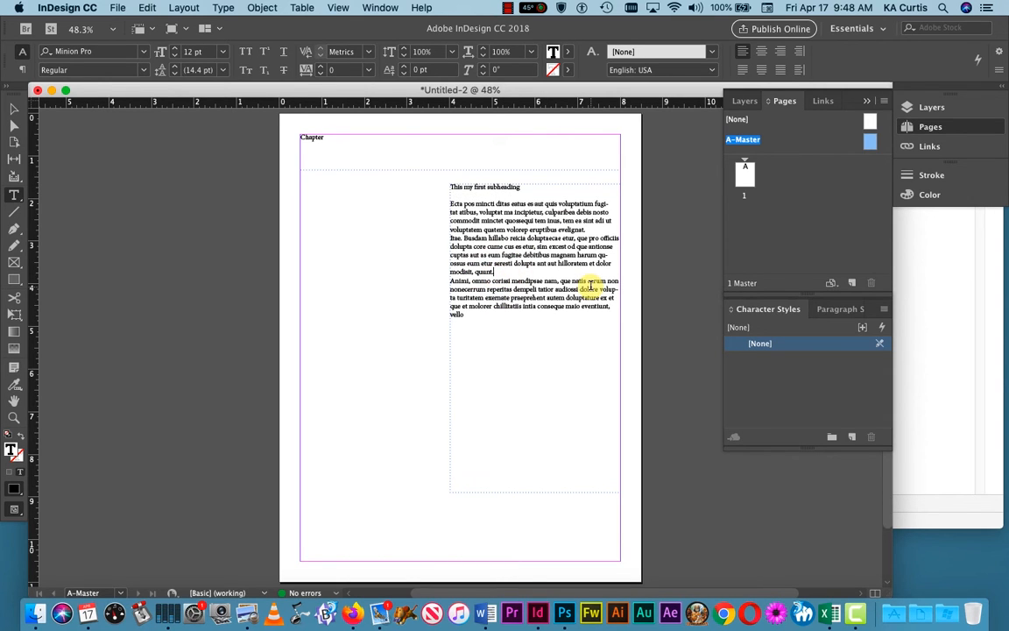
key("Return")
key("Return")
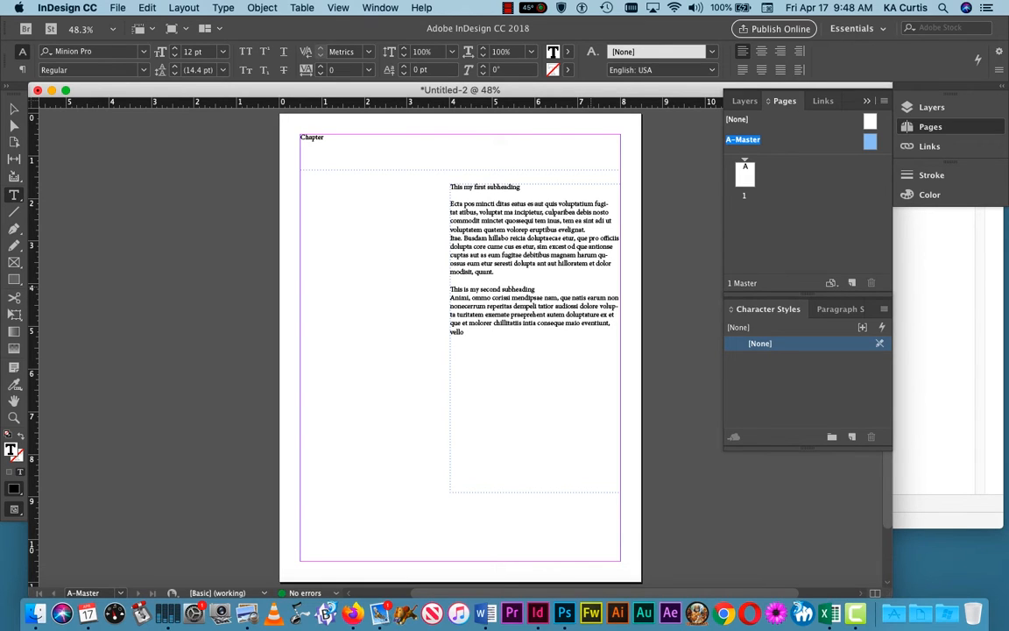
key("Return")
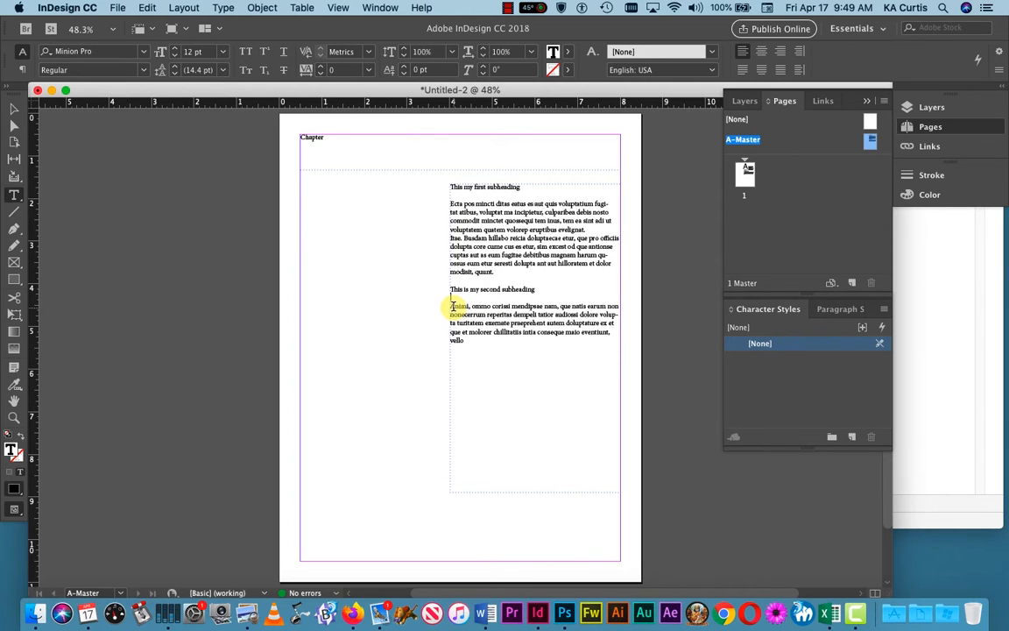
Step: Select the Animi paragraph and go to Window > Styles > Character Styles
left_click_drag(450, 304, 616, 336)
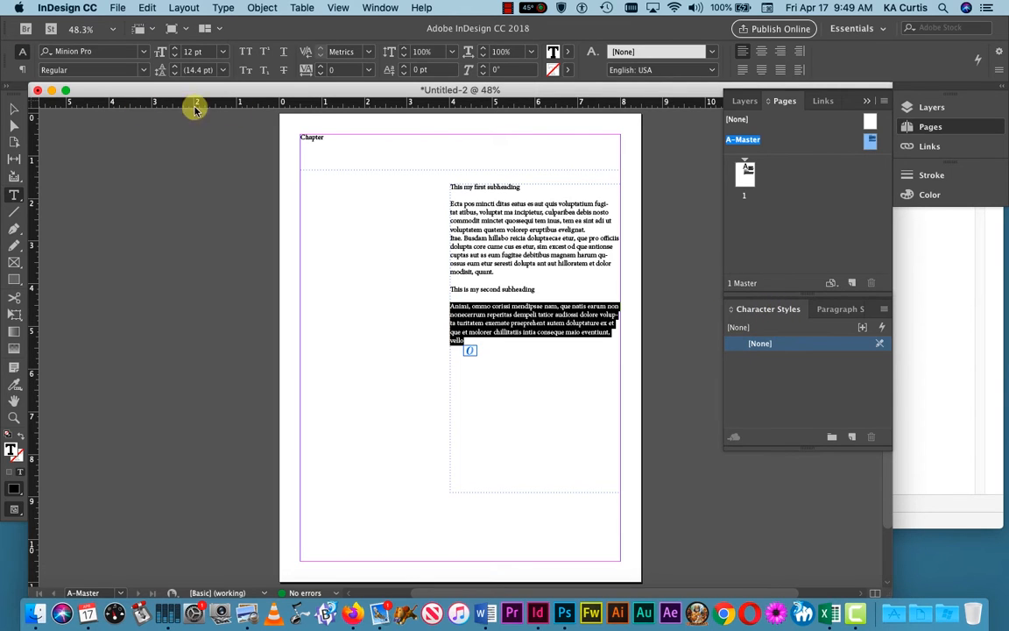
left_click(380, 7)
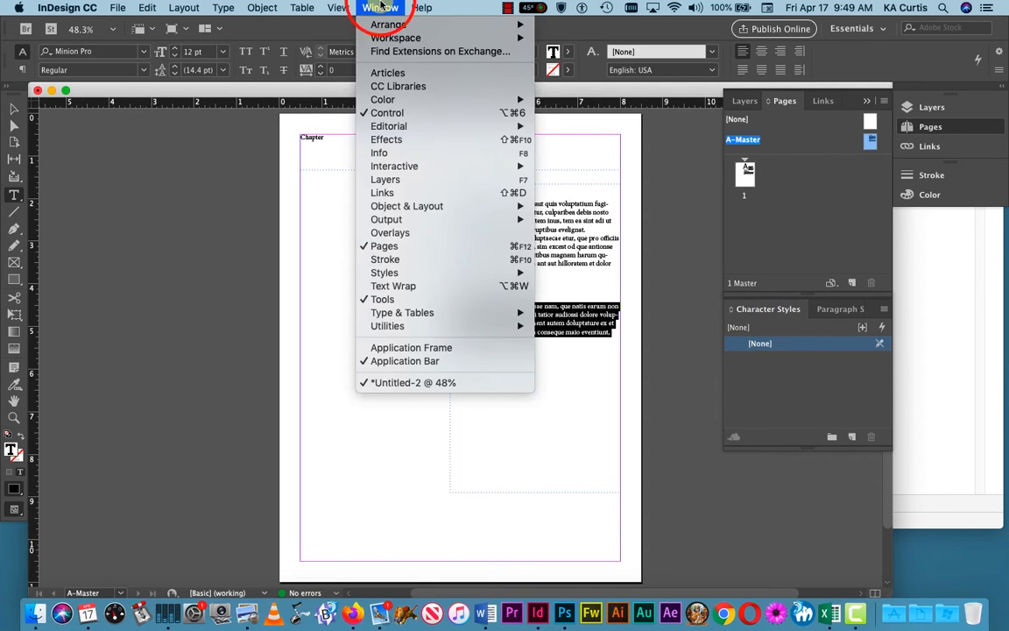
mouse_move(391, 275)
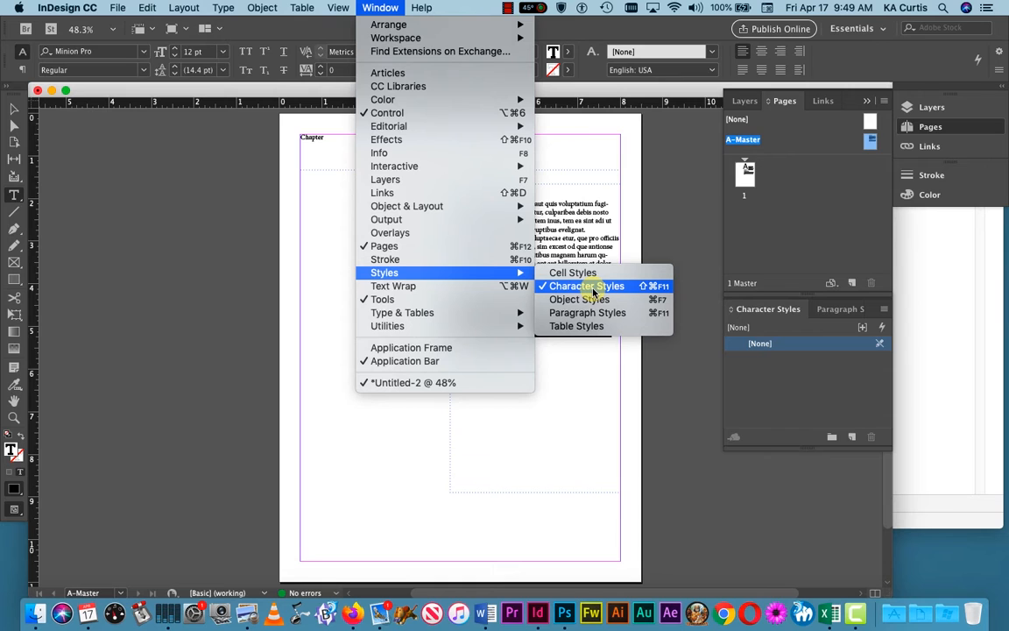
Step: Create a new character style and name it 'bodytext'
left_click(818, 403)
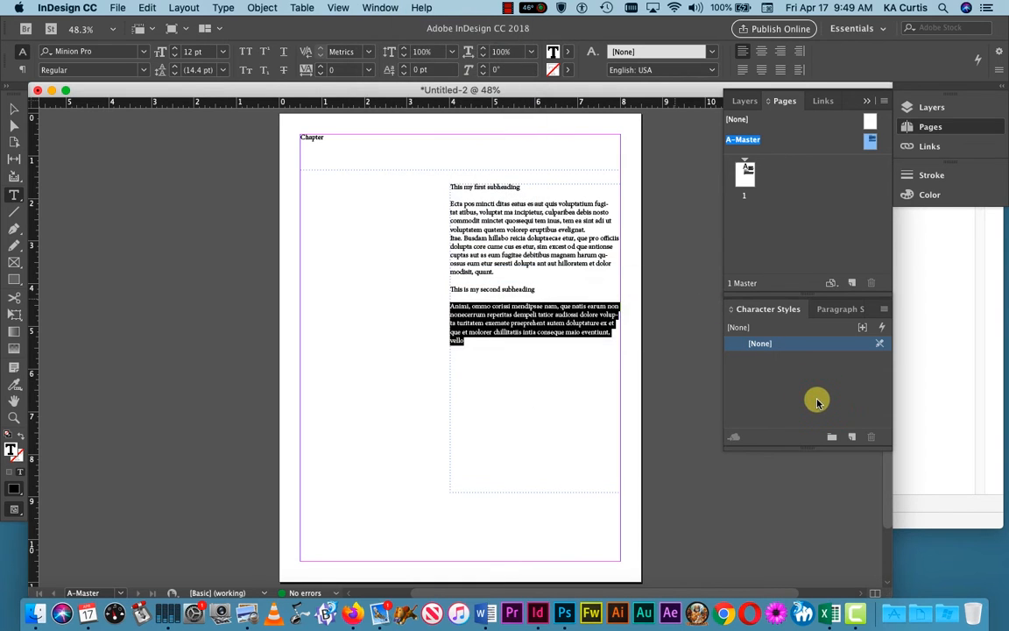
left_click(853, 438)
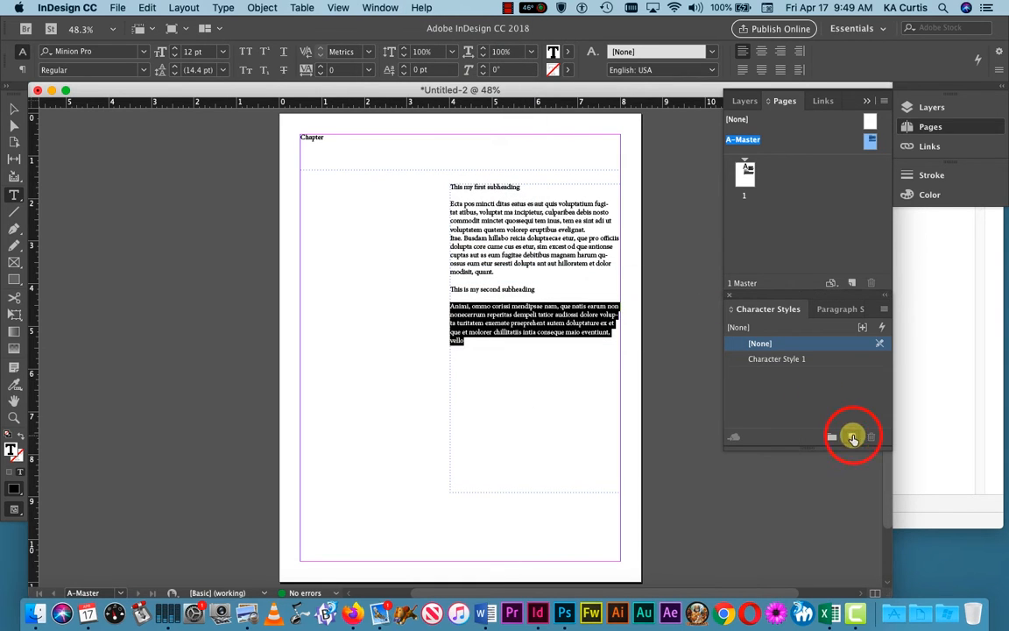
double_click(777, 360)
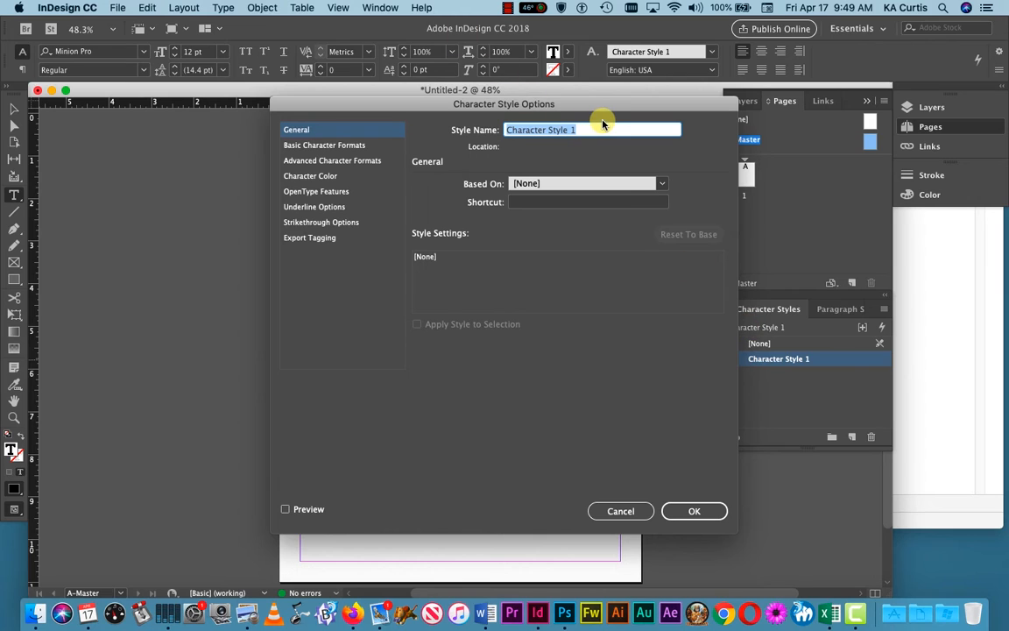
type("bodytext")
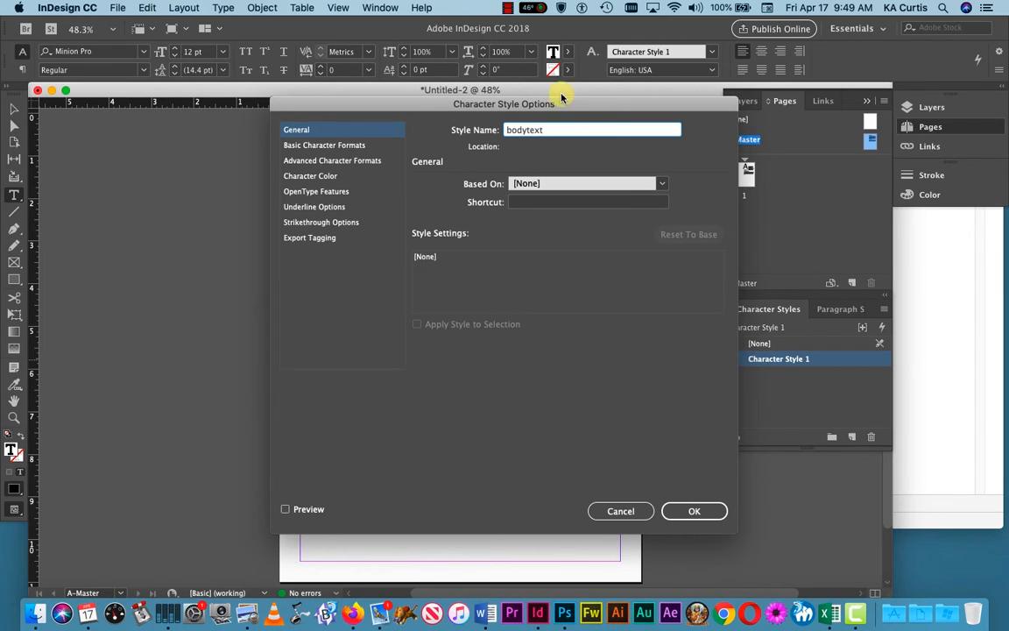
Step: Give bodytext Helvetica, 11 pt size and 18 pt leading, preview it, and confirm
left_click(349, 145)
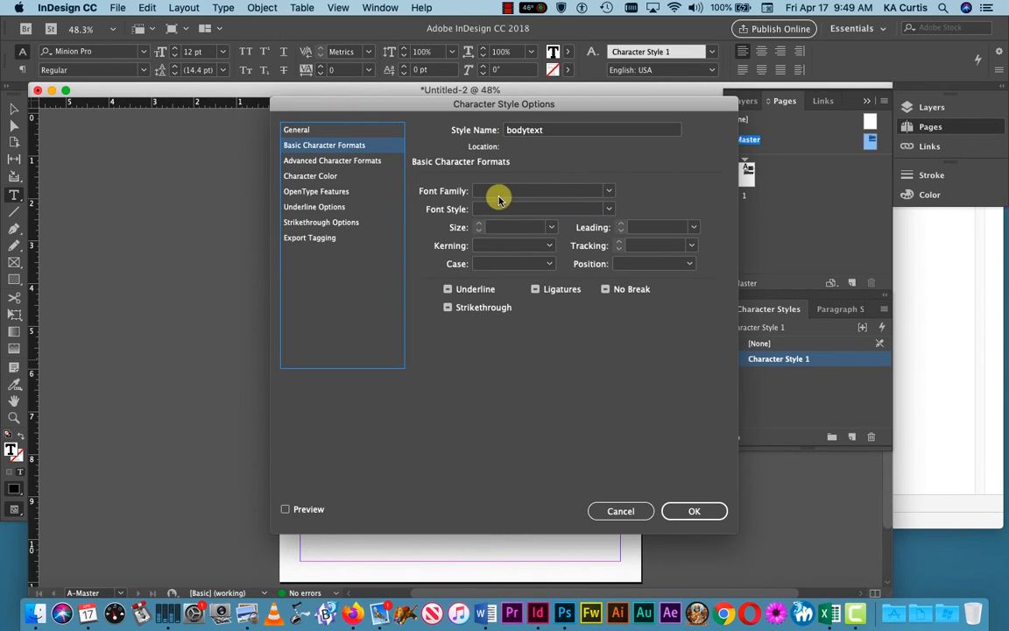
left_click(609, 191)
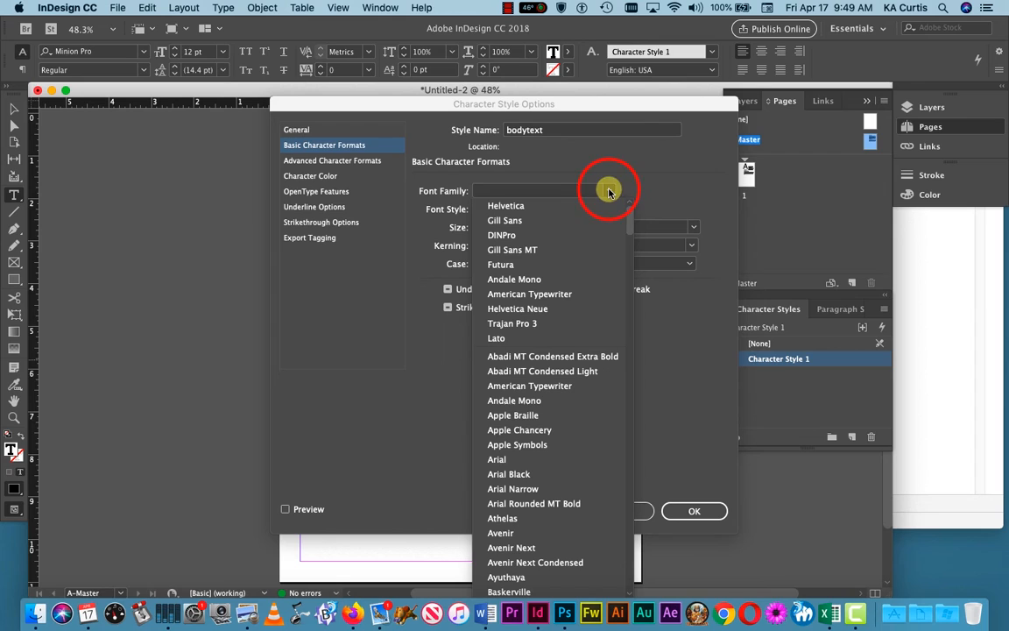
left_click(554, 207)
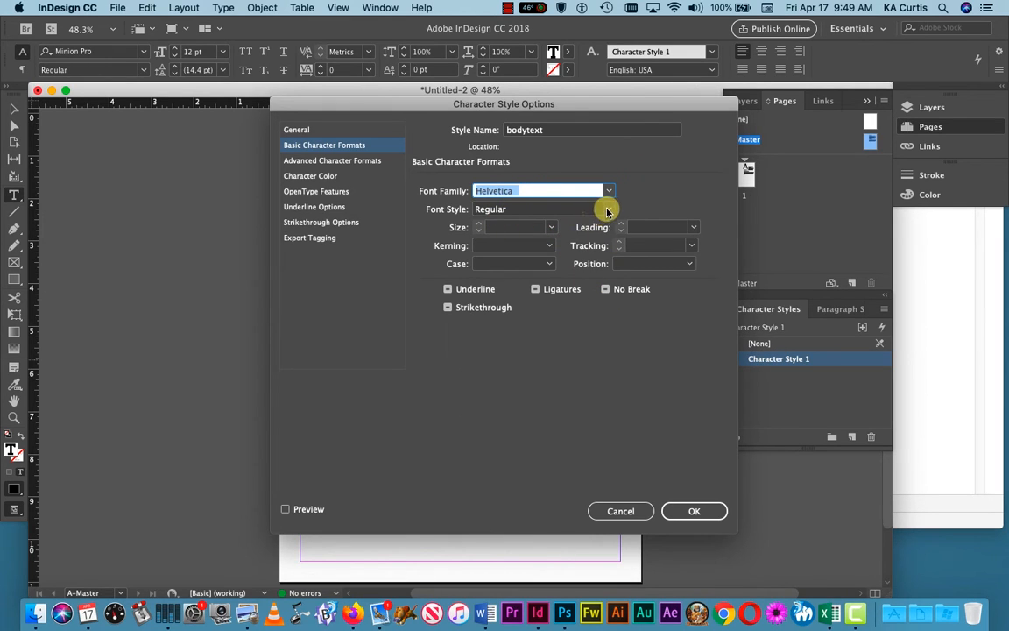
left_click(551, 227)
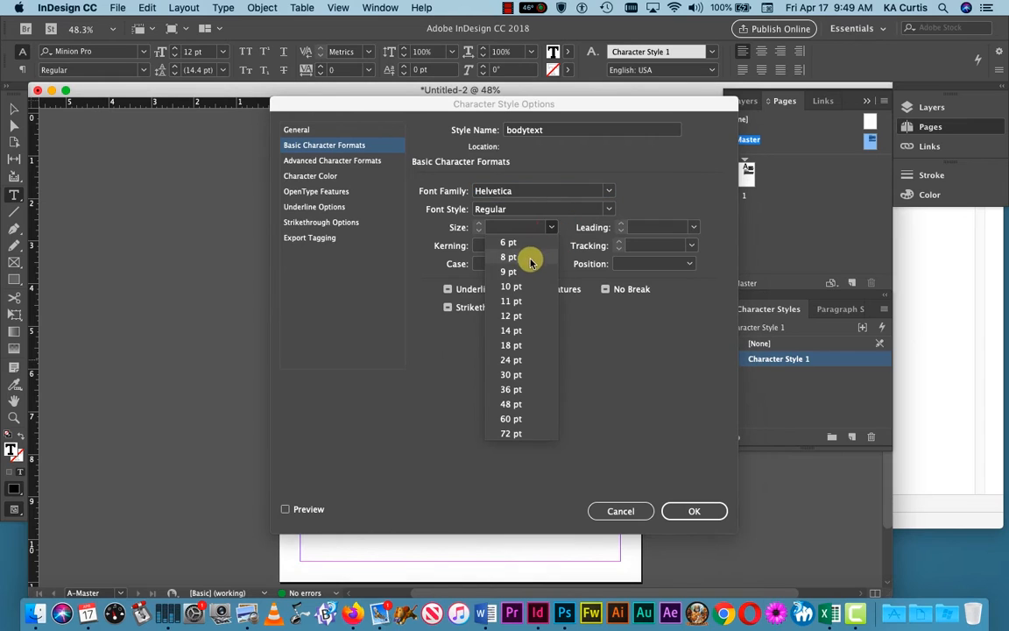
left_click(521, 305)
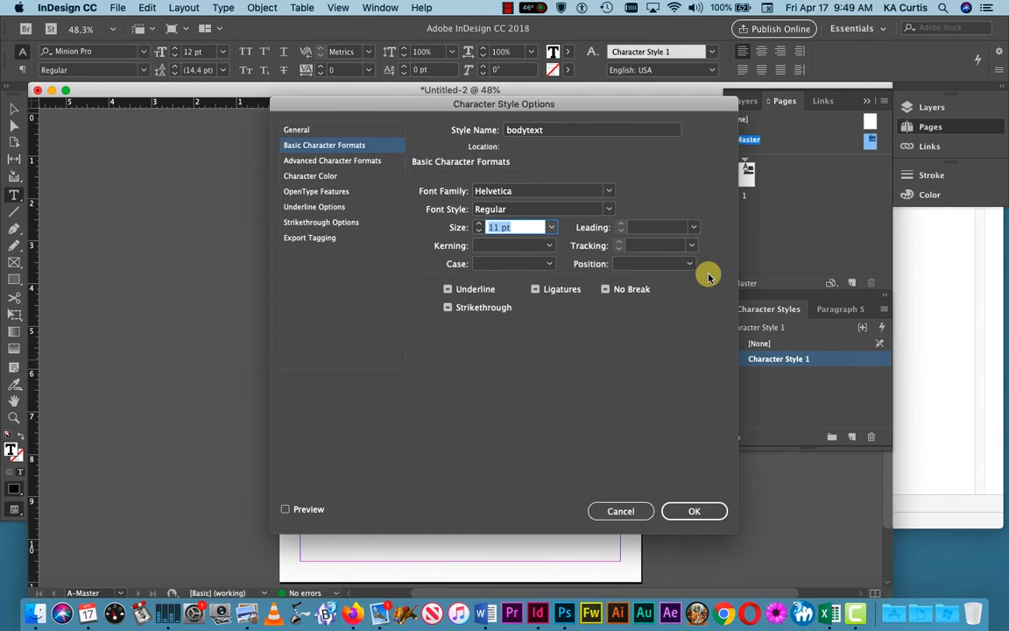
left_click(694, 226)
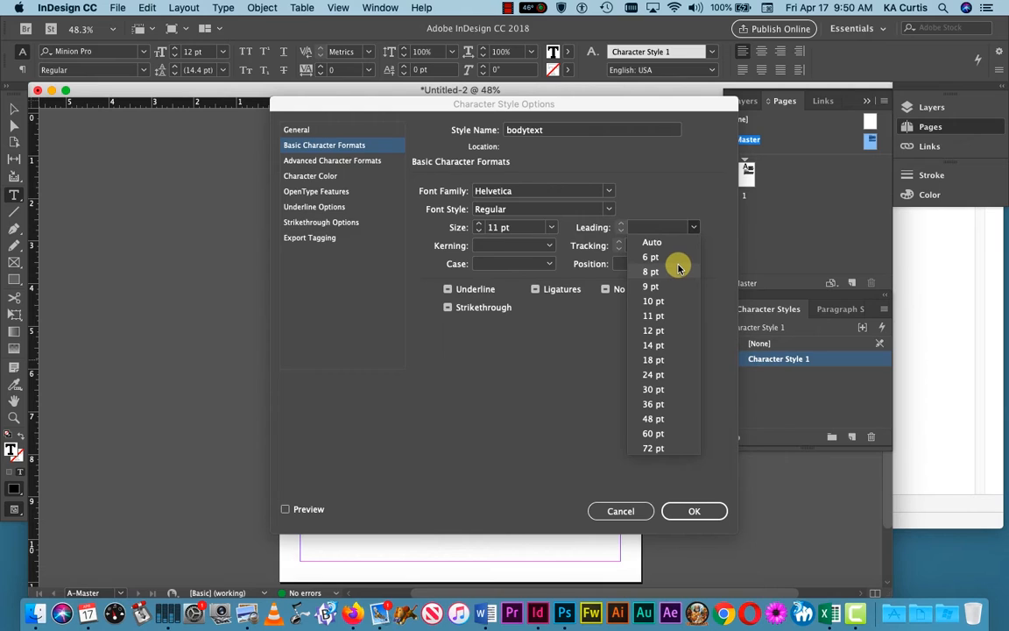
left_click(654, 360)
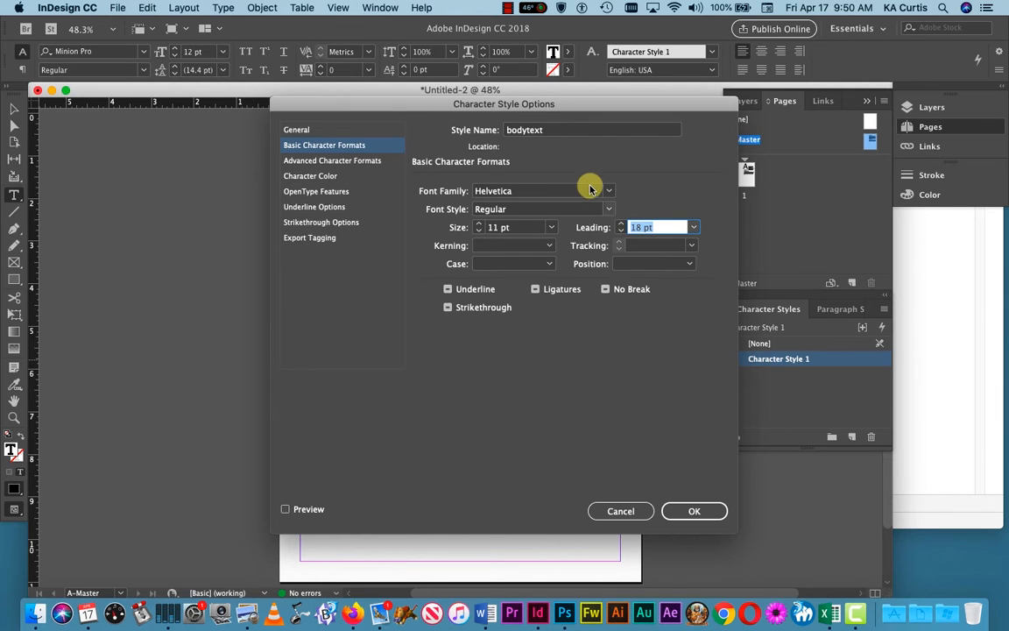
left_click_drag(541, 103, 821, 98)
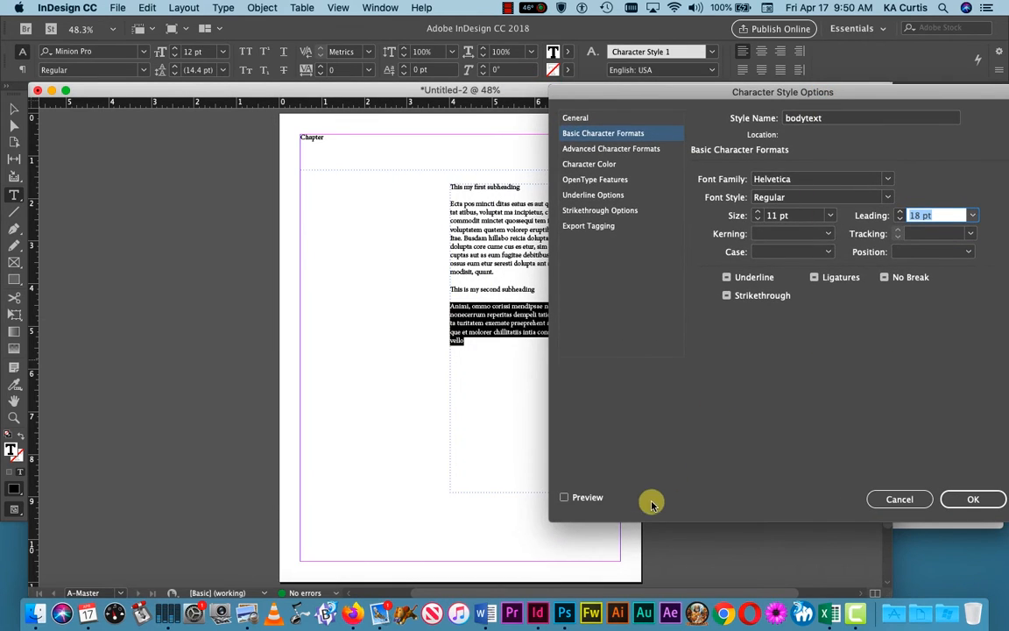
left_click(565, 497)
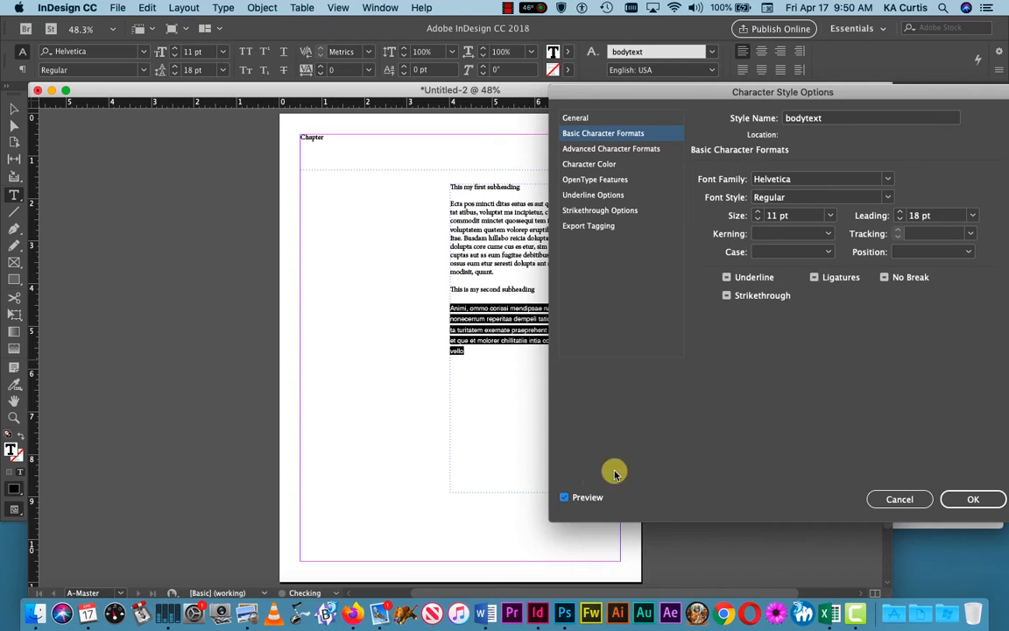
left_click_drag(708, 92, 711, 120)
left_click(981, 532)
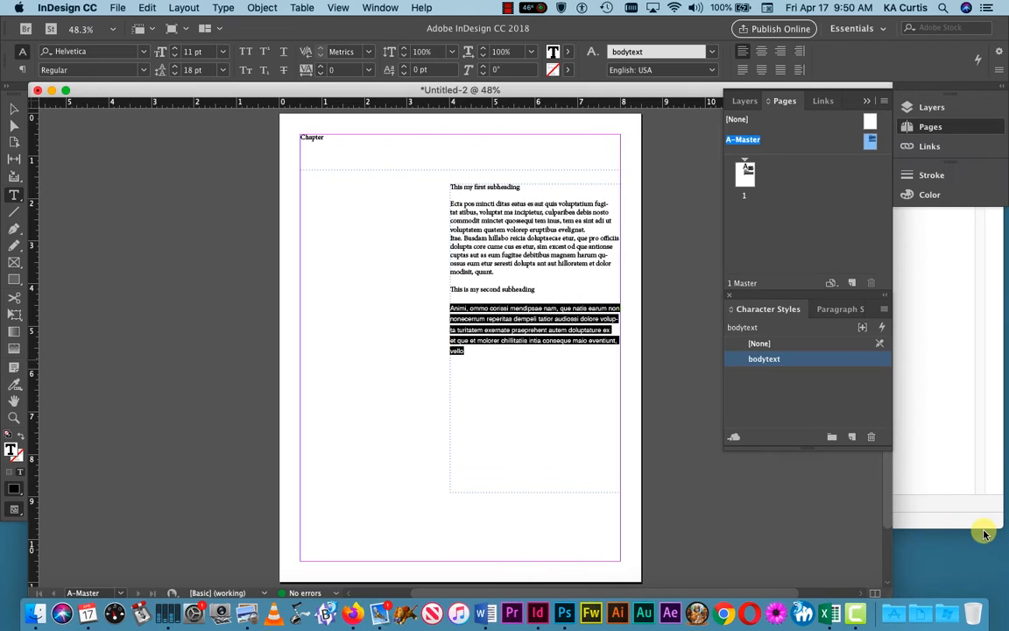
Step: Apply the bodytext style to the first body paragraph, then apply A-Master to page 1
left_click(520, 261)
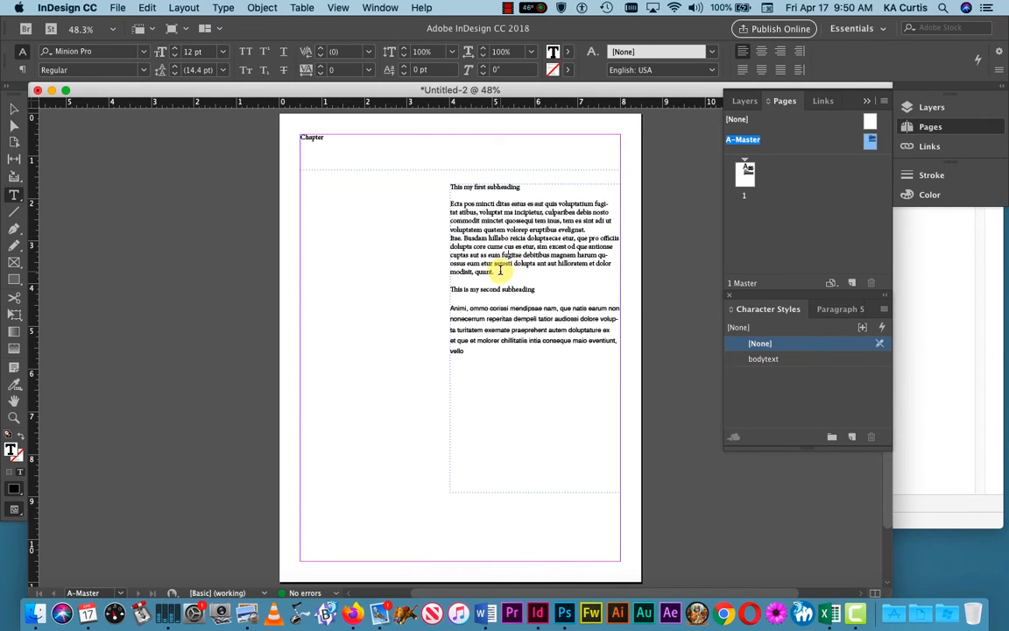
left_click_drag(440, 269, 450, 202)
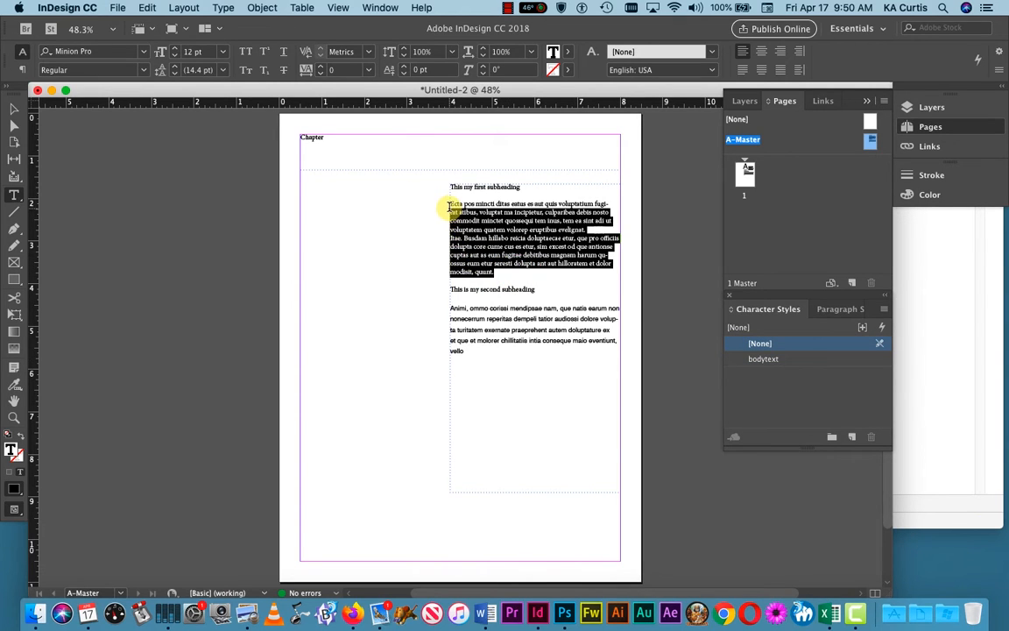
left_click(762, 359)
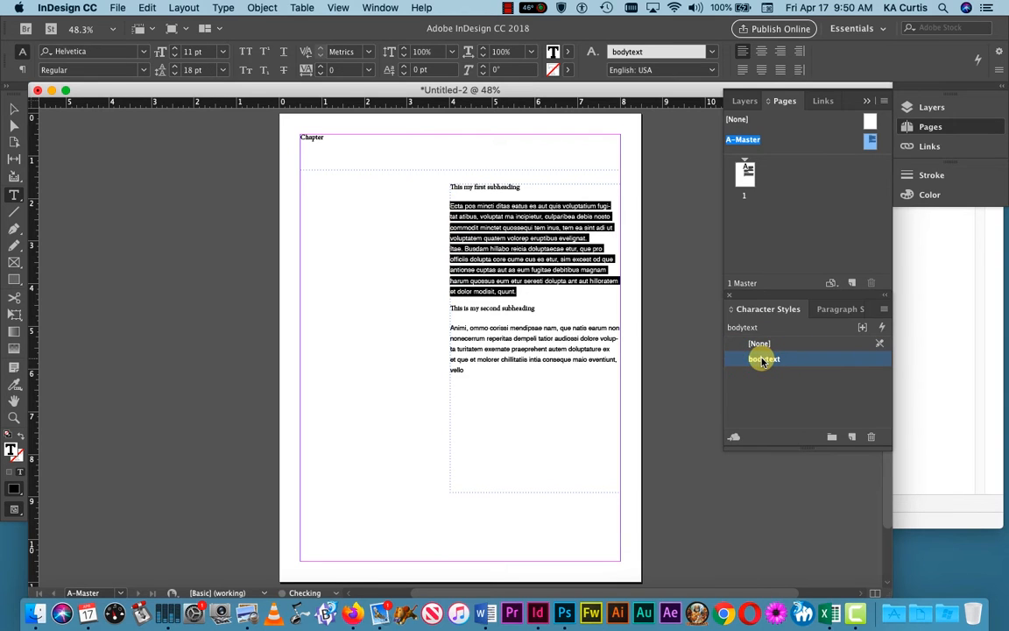
left_click(570, 306)
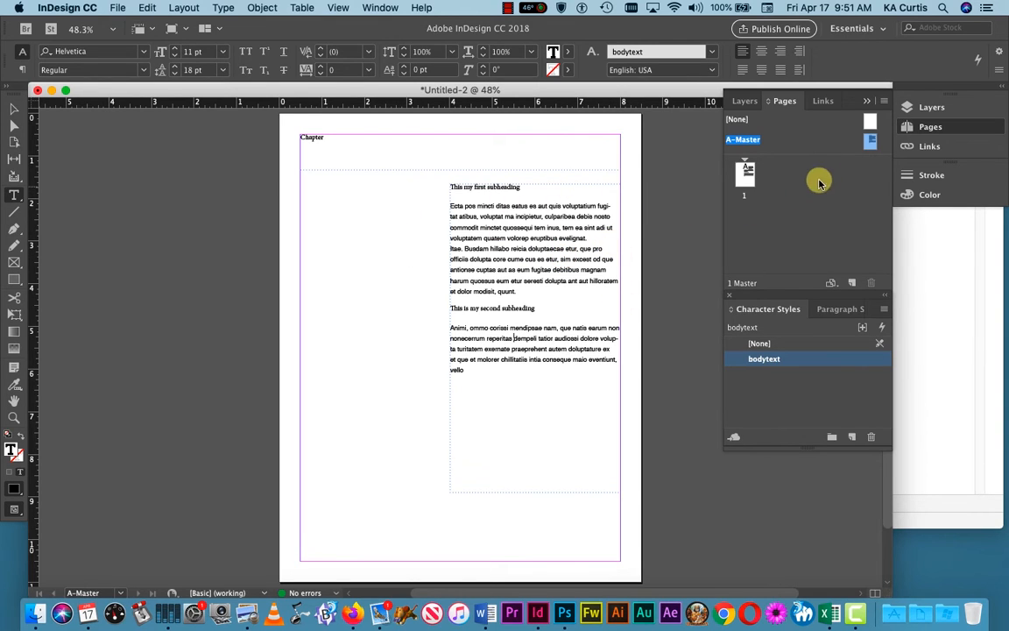
left_click_drag(749, 177, 746, 179)
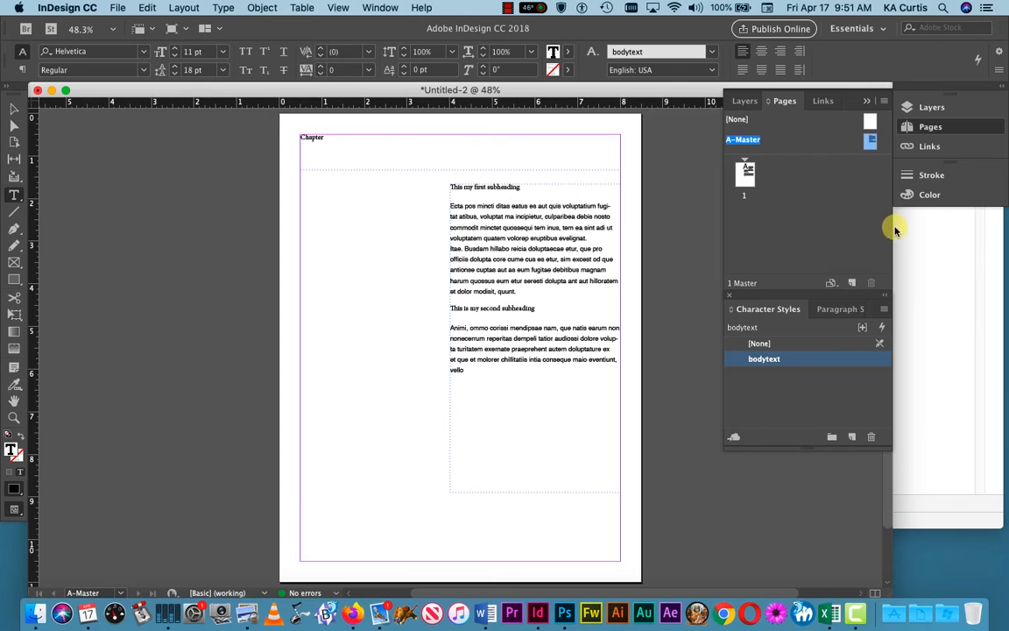
Step: Reapply A-Master to page 1 in the Pages panel and switch to editing page 1
left_click(748, 175)
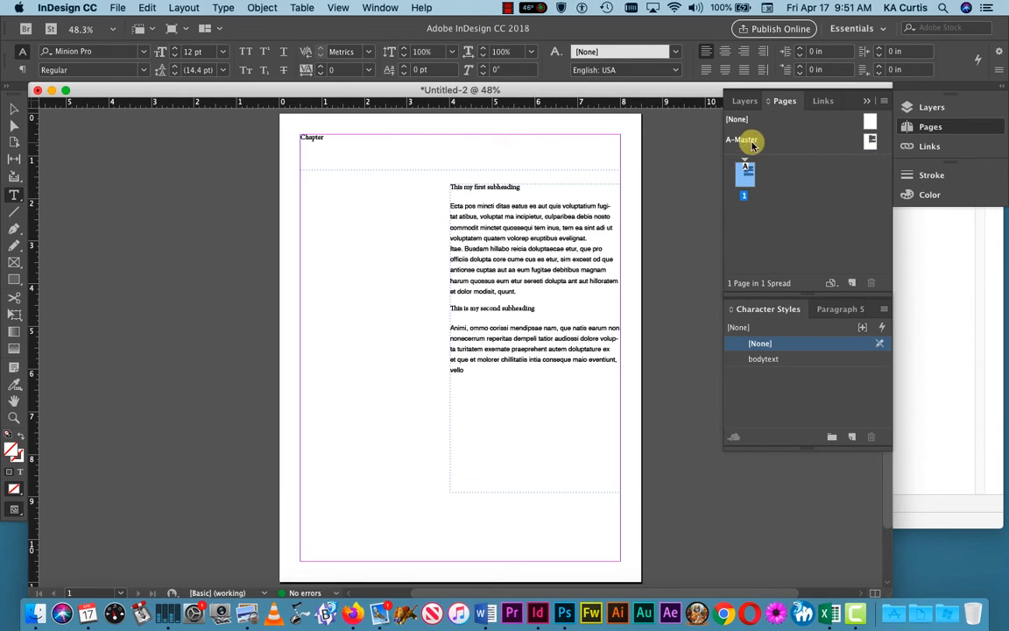
left_click(870, 142)
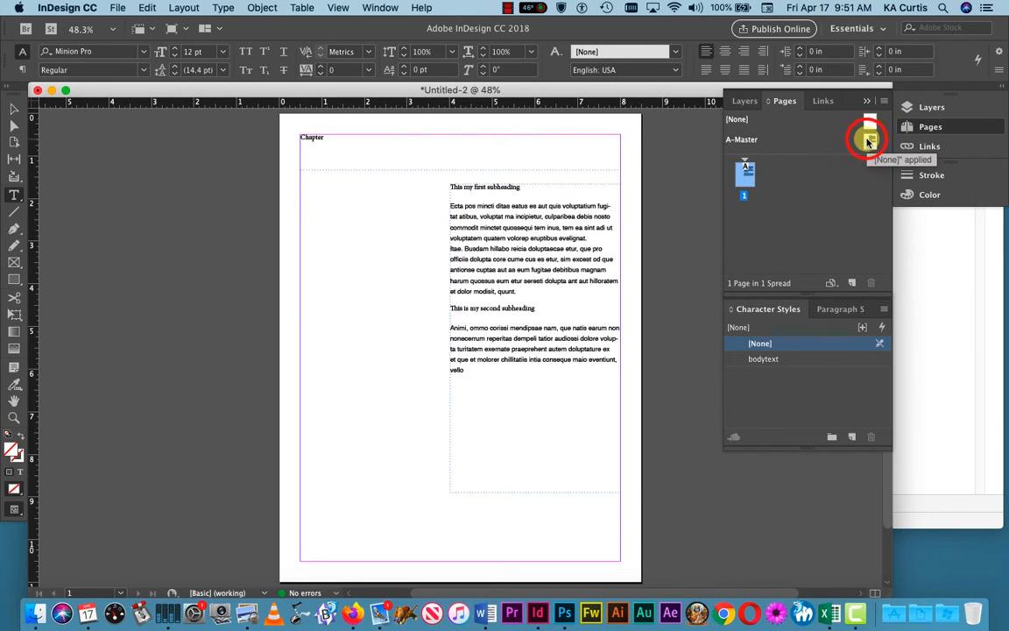
double_click(870, 141)
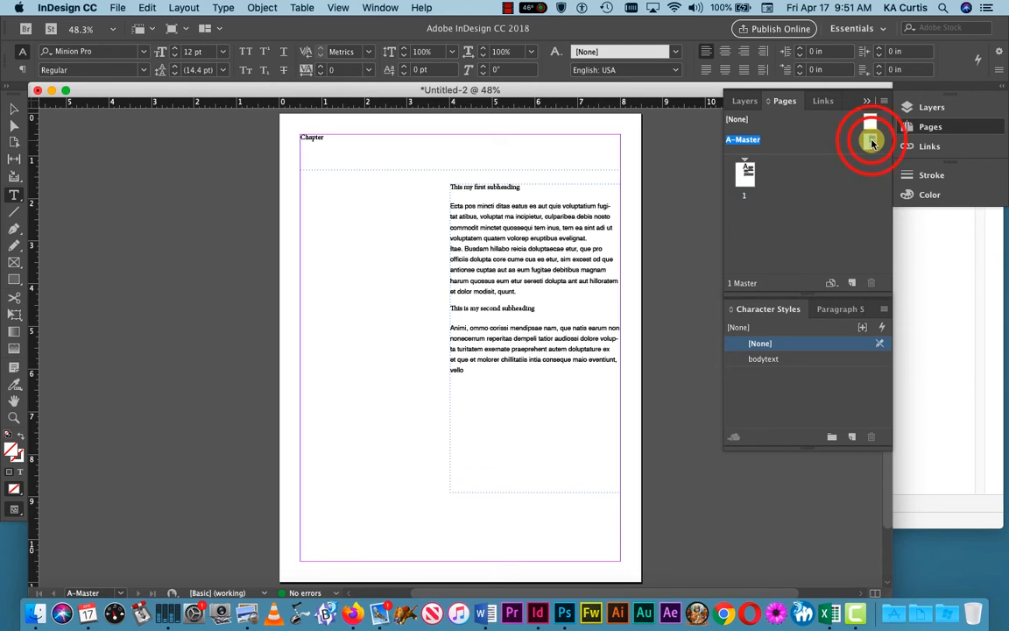
left_click_drag(883, 149, 746, 176)
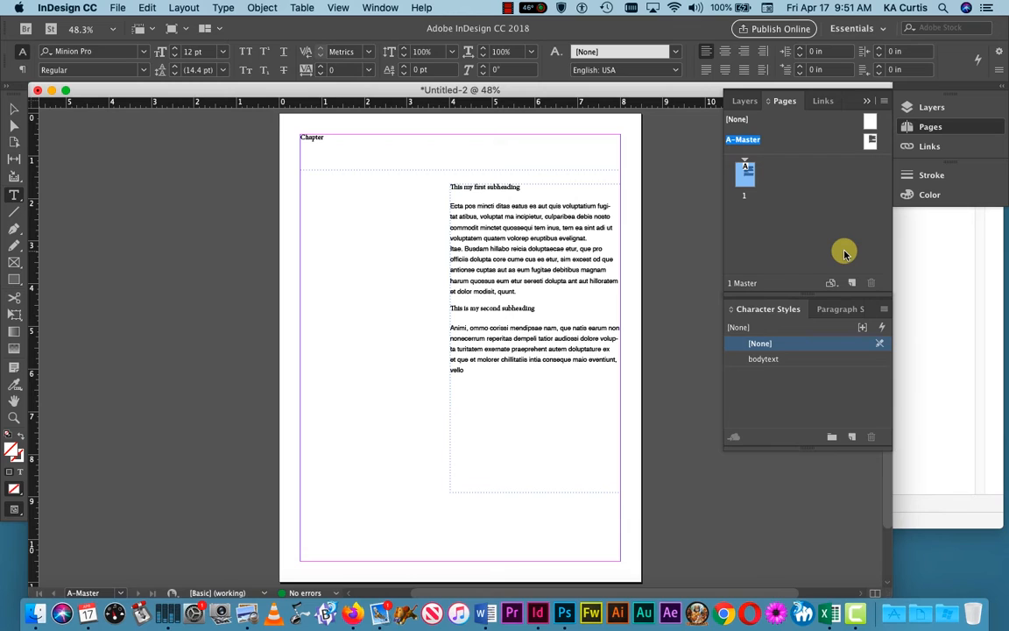
double_click(745, 175)
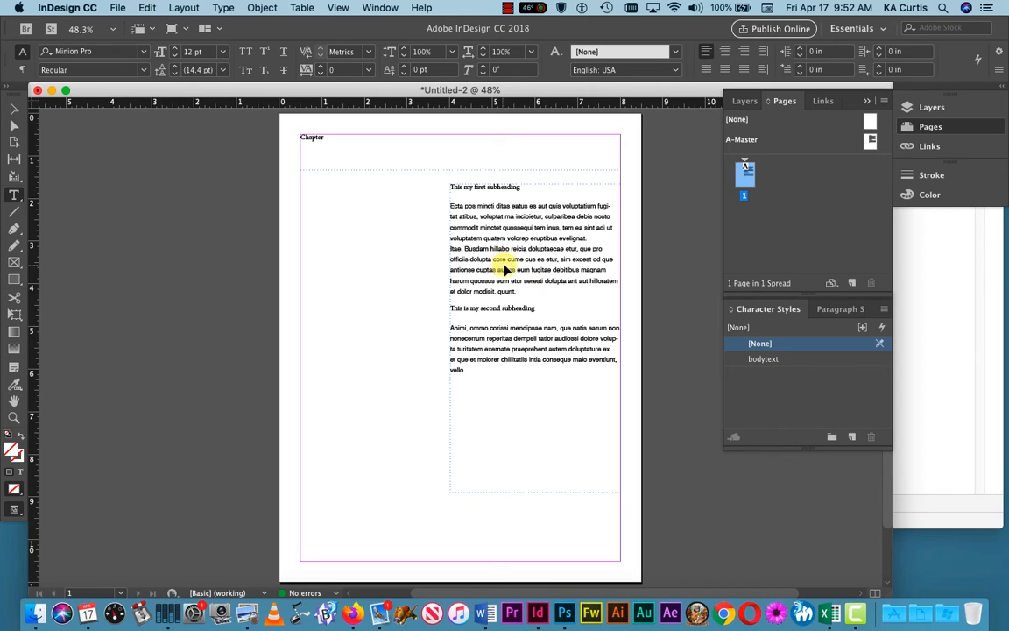
Step: Change the heading to 'Chapter 1', select that line, and show the Paragraph Styles panel
left_click(364, 155)
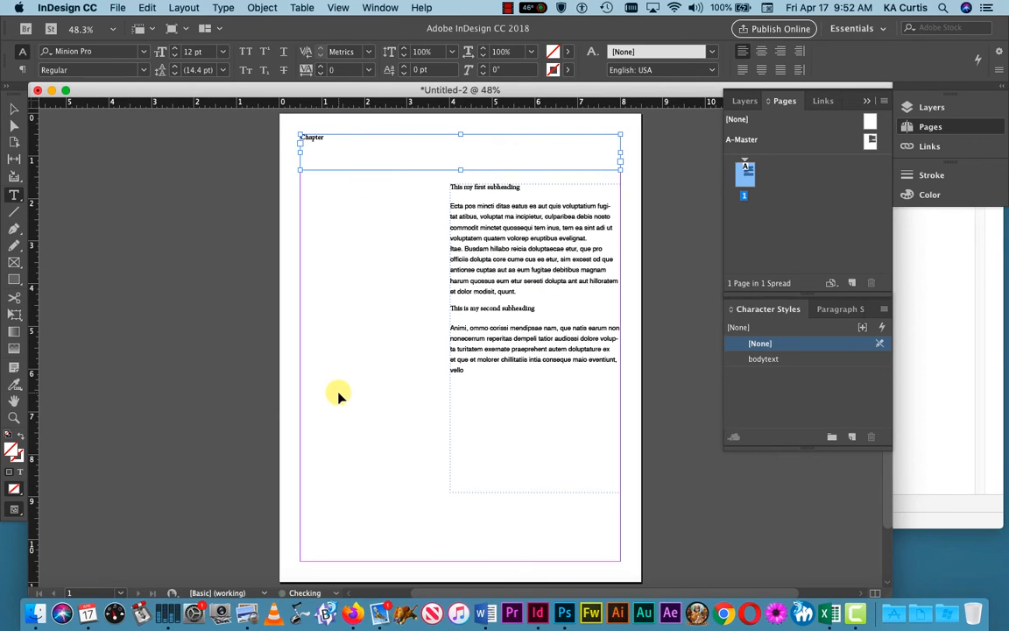
left_click(516, 271, "shift")
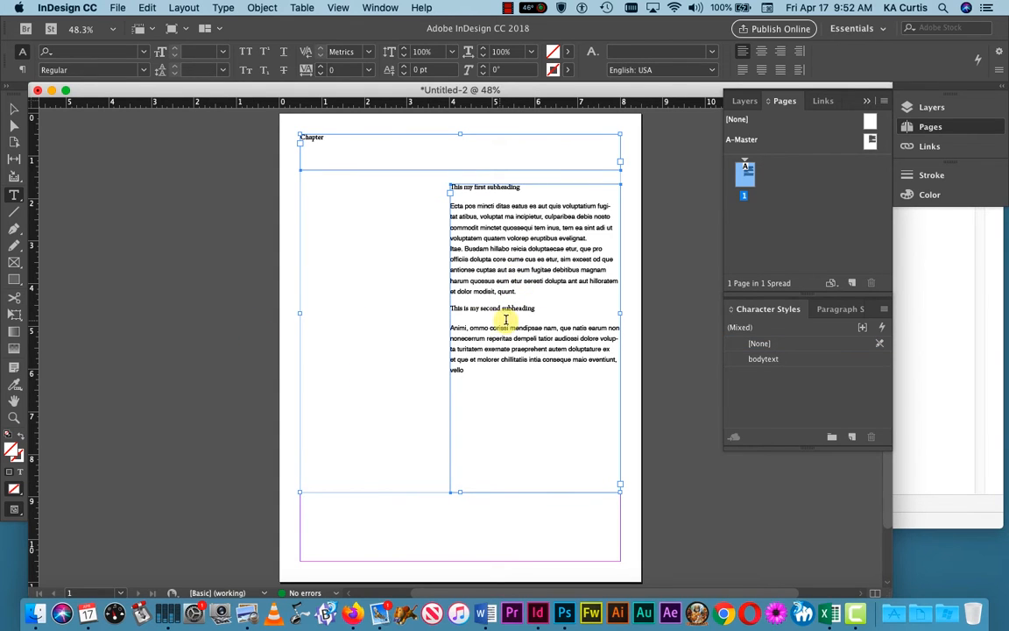
left_click(780, 236)
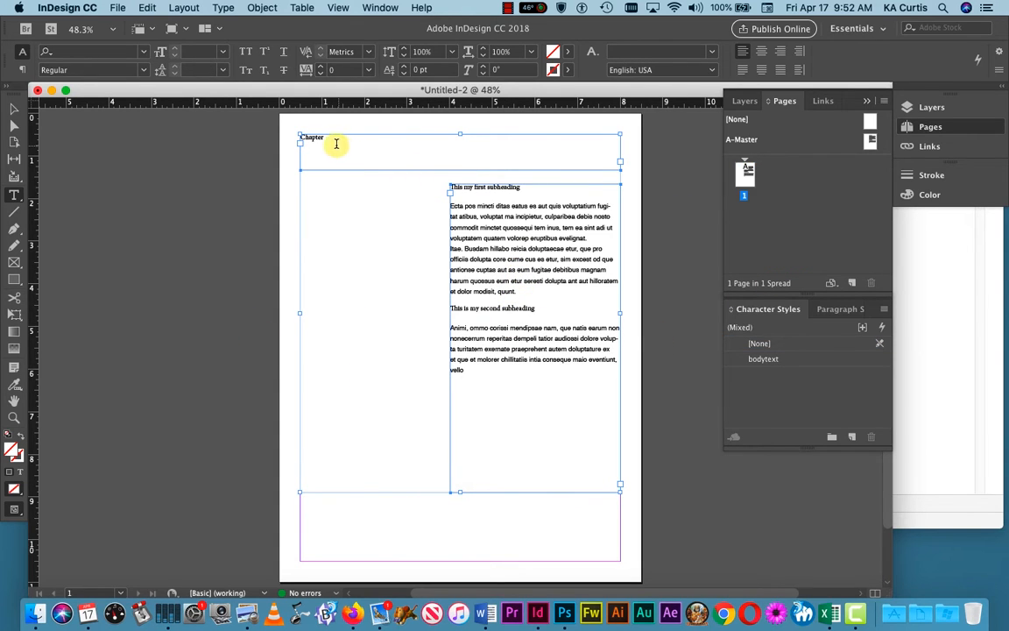
left_click(309, 139)
double_click(309, 138)
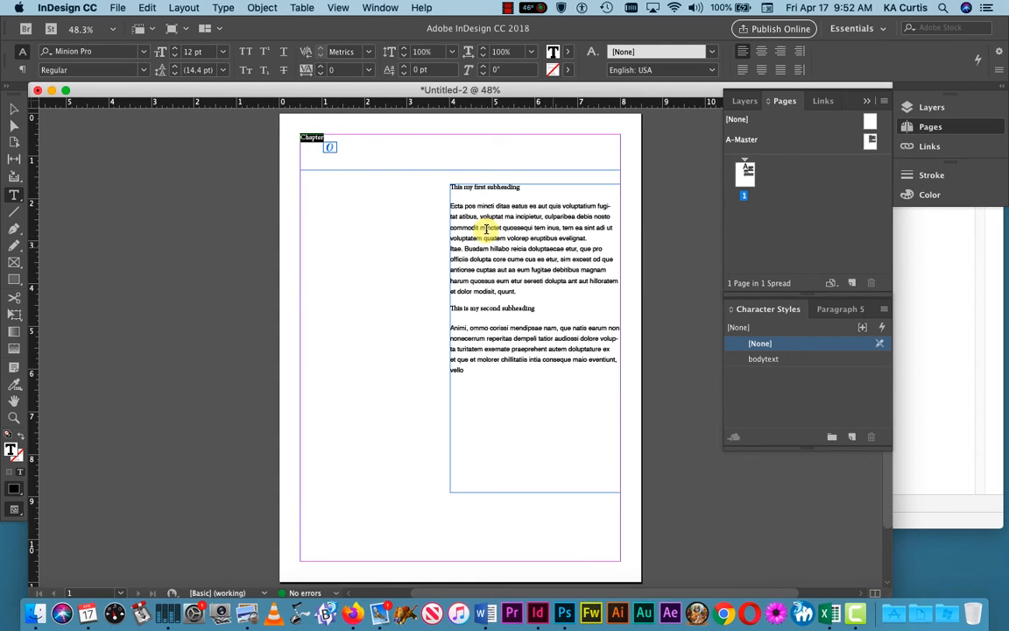
left_click(333, 140)
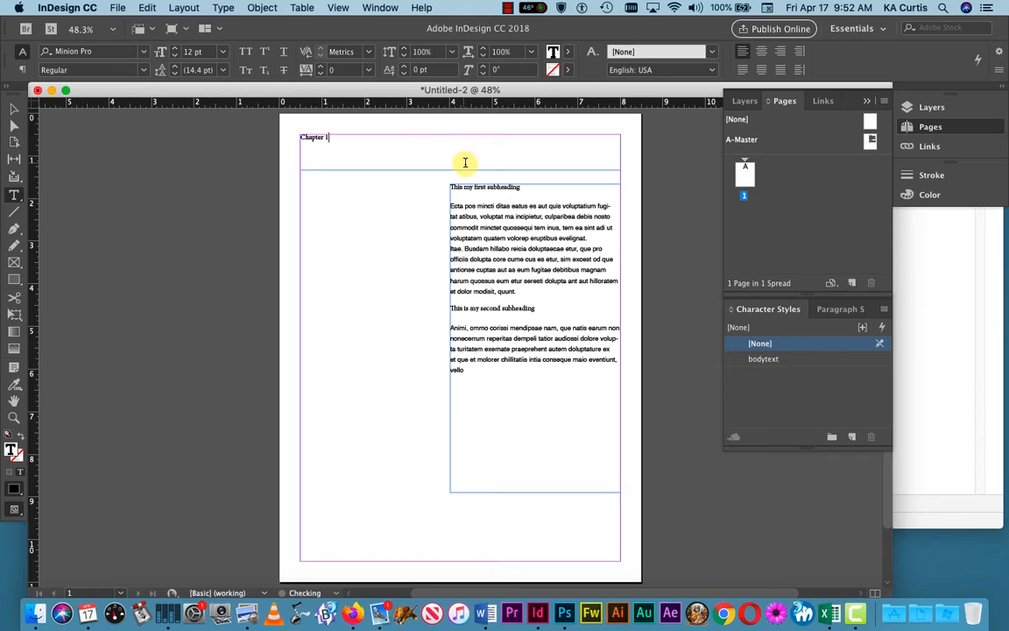
left_click_drag(338, 139, 286, 139)
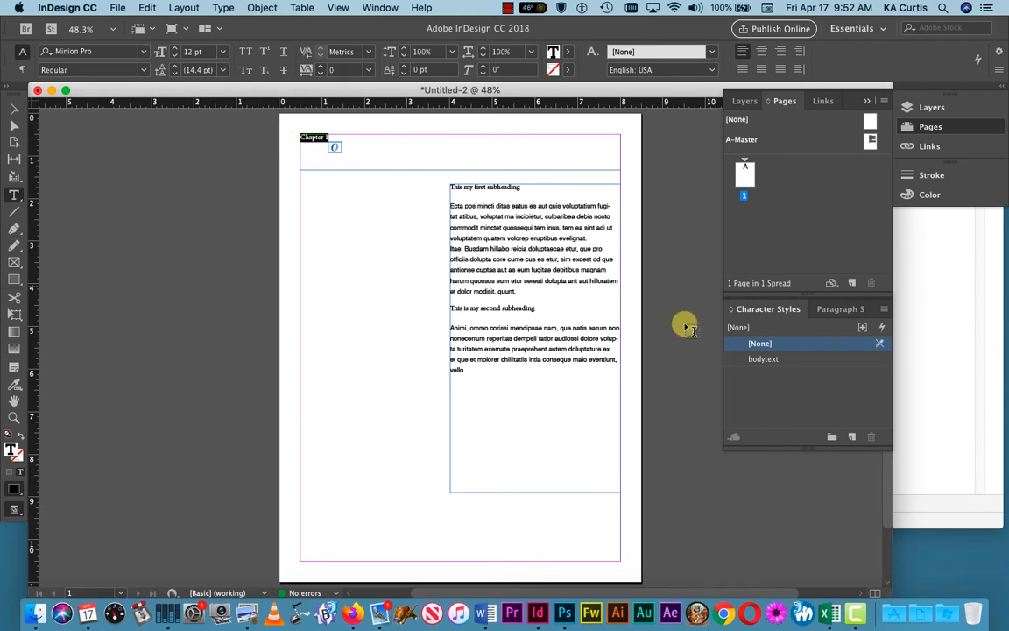
left_click(839, 308)
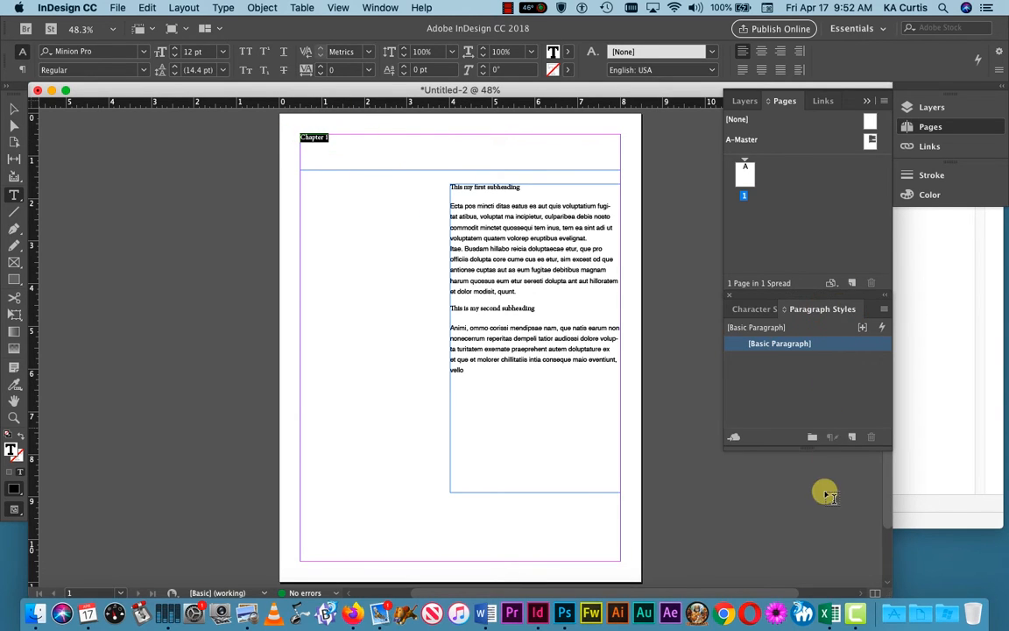
Step: Create a new paragraph style from the Chapter 1 heading and name it Headings
left_click(853, 438)
double_click(777, 358)
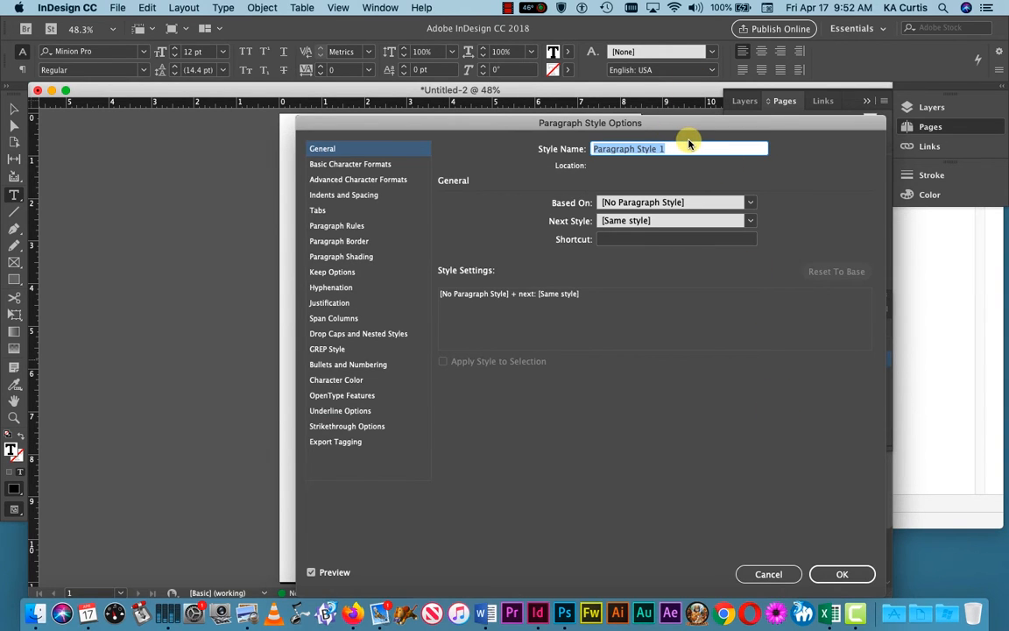
type("Headings")
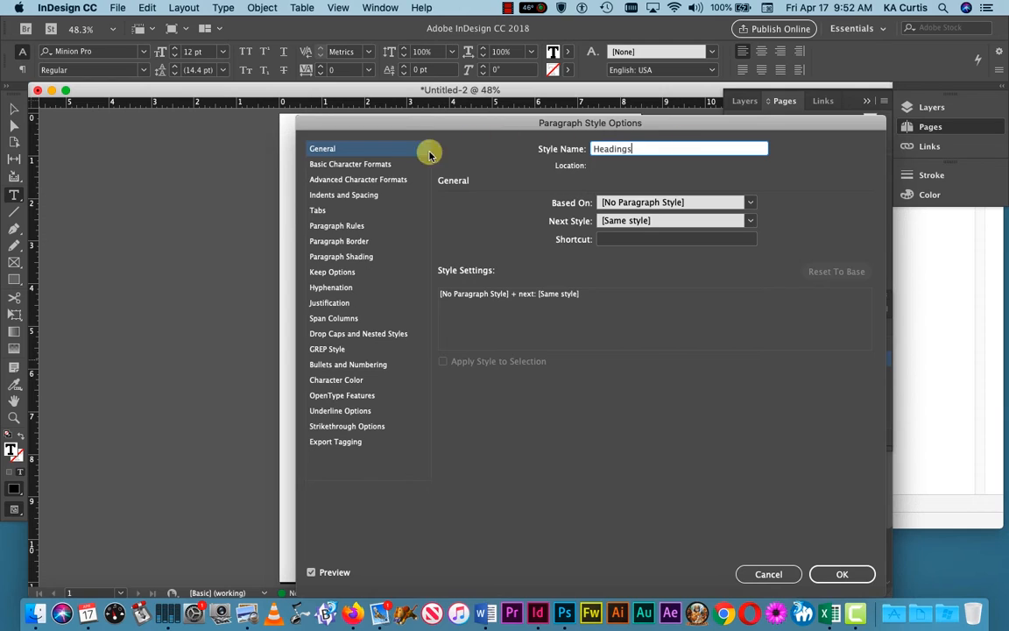
Step: Give the Headings style Helvetica at 24 pt with Auto leading, and confirm it
left_click(368, 164)
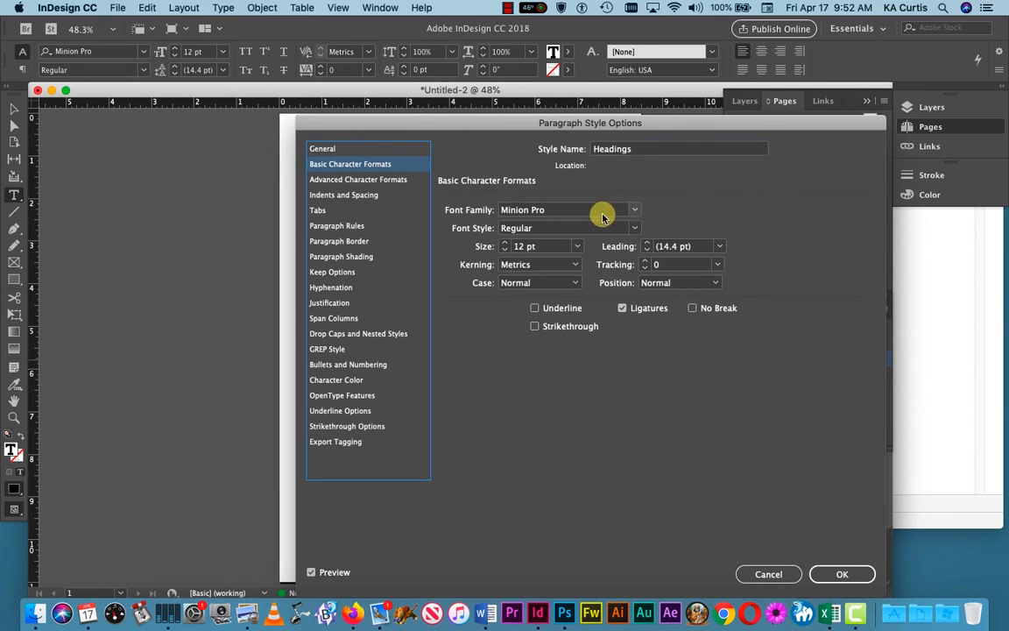
left_click(584, 207)
left_click(588, 207)
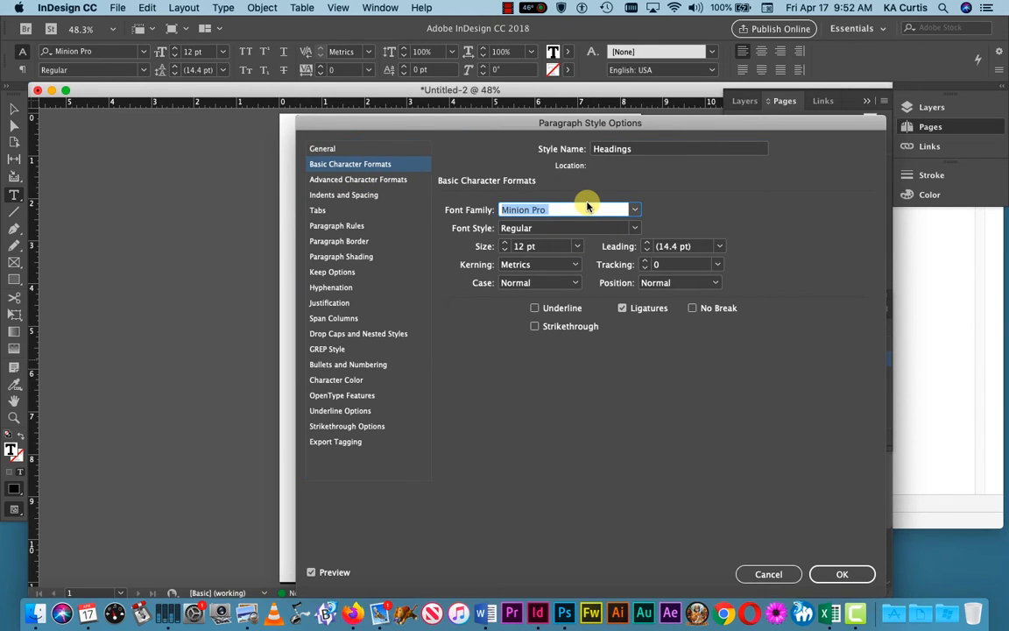
type("Helvetica")
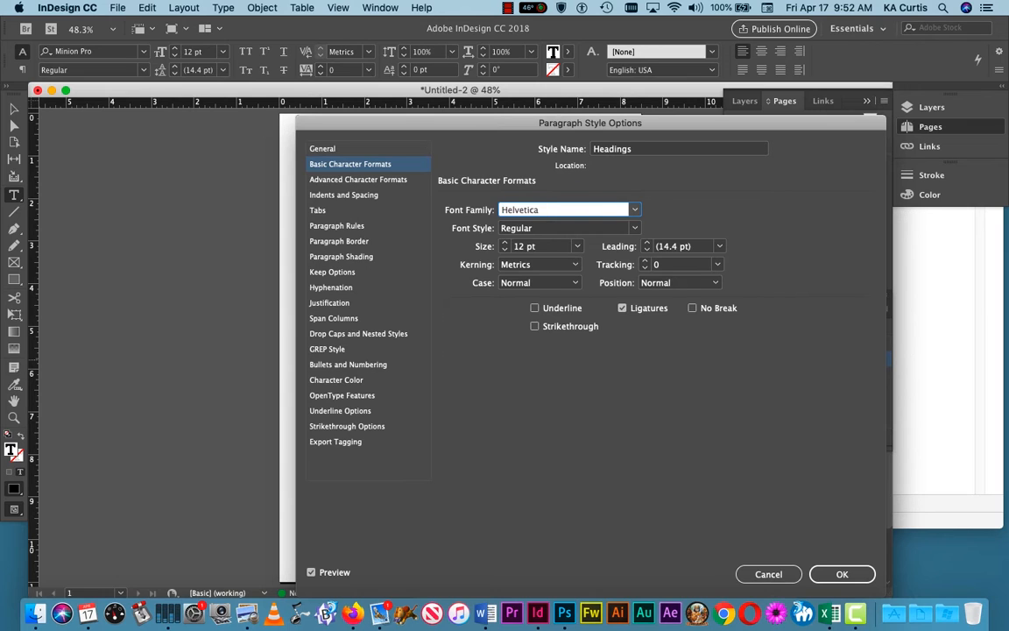
left_click(577, 246)
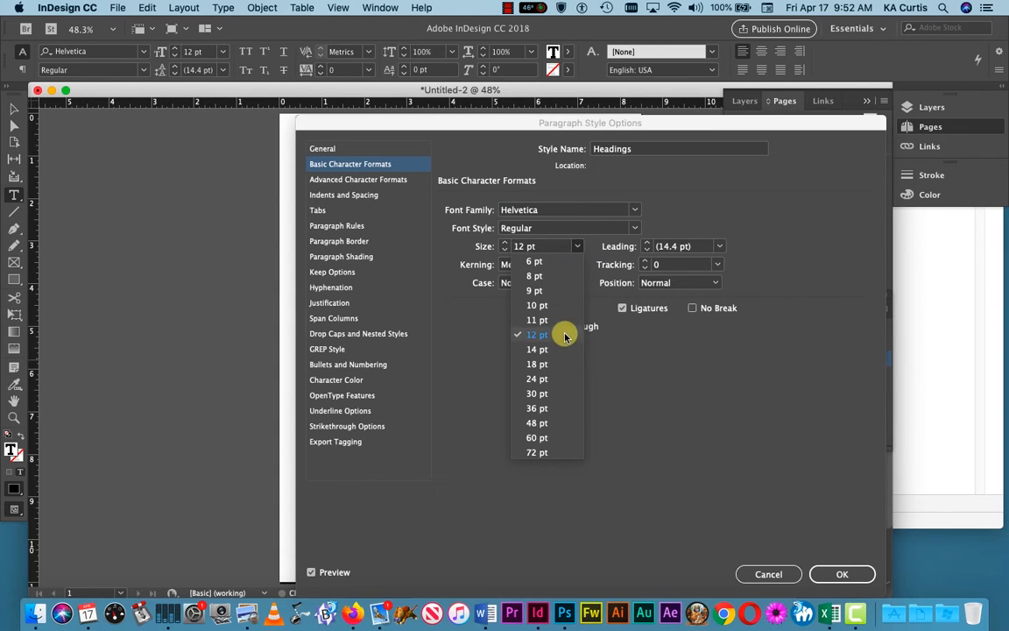
left_click(554, 378)
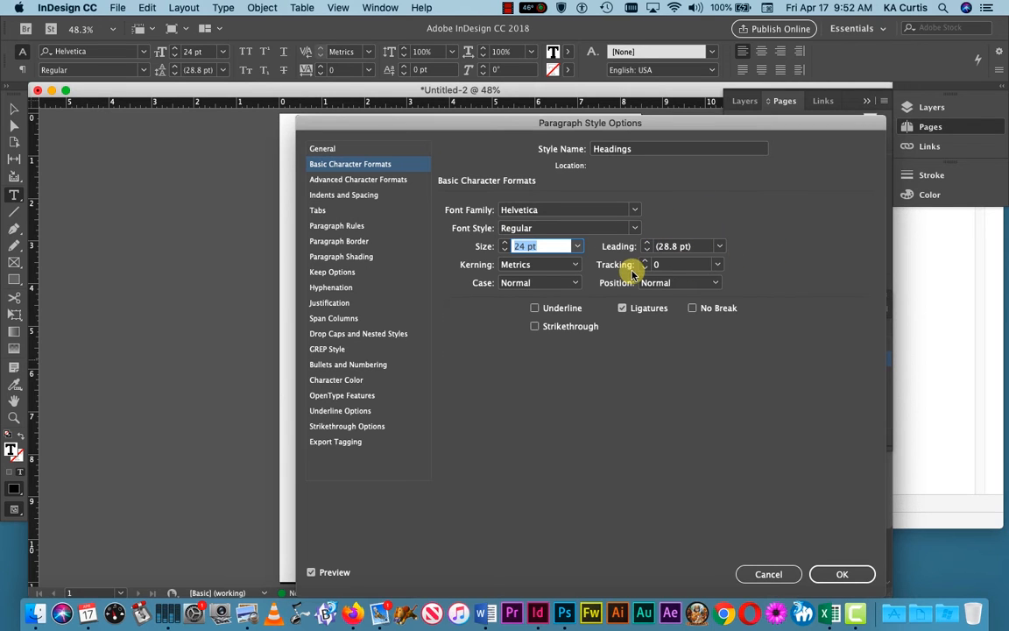
left_click(721, 246)
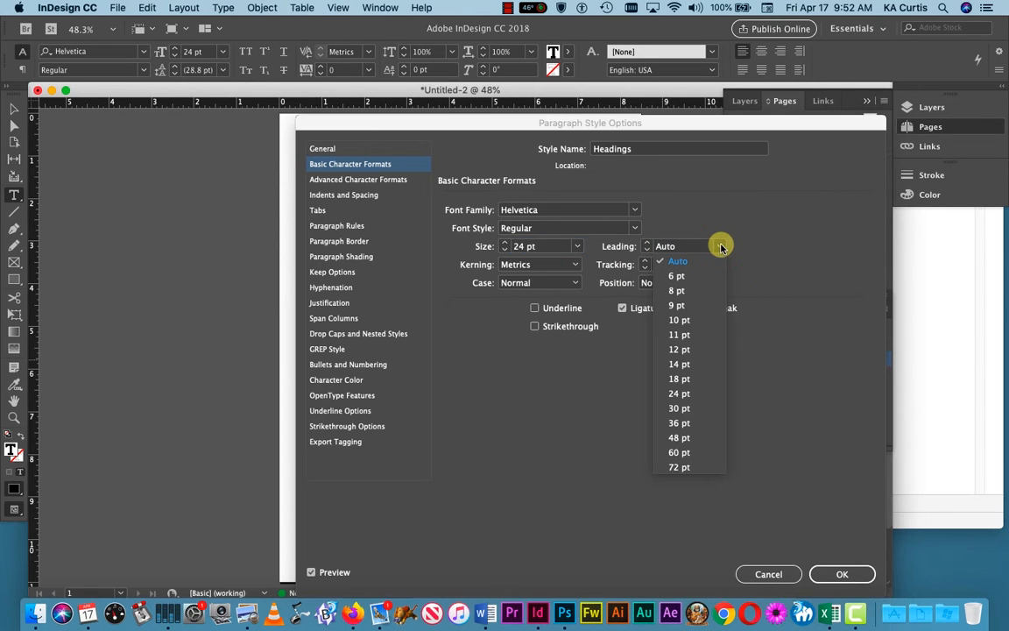
left_click(688, 259)
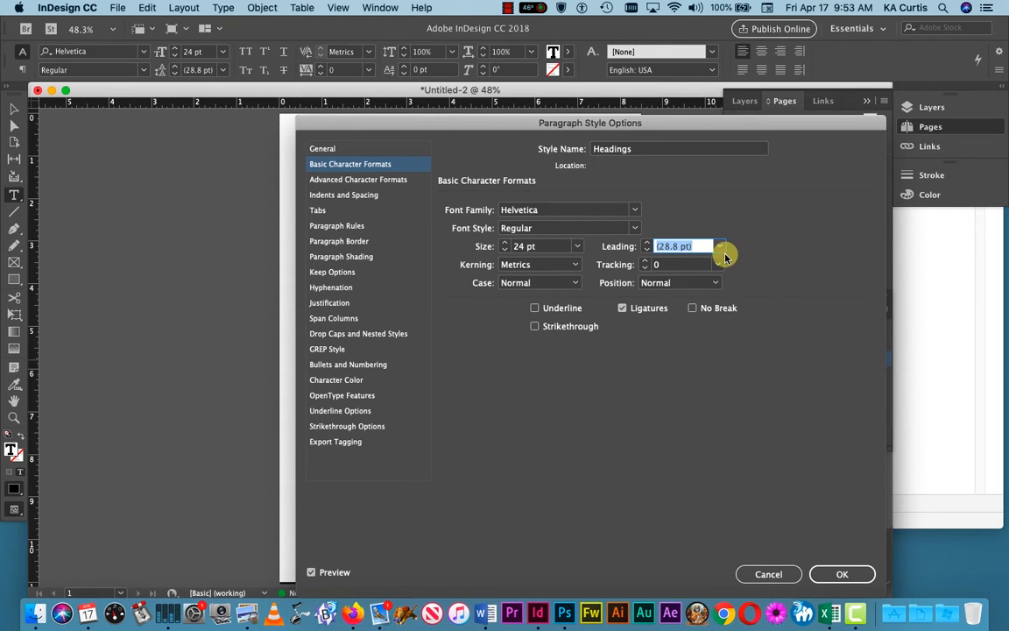
left_click_drag(514, 123, 719, 58)
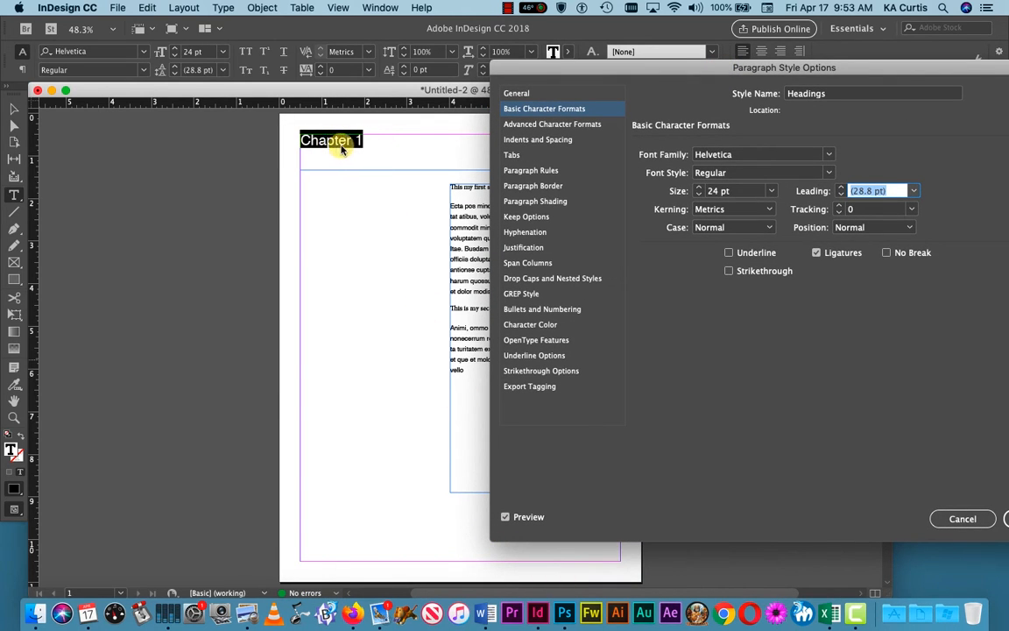
left_click_drag(881, 68, 791, 73)
left_click(947, 524)
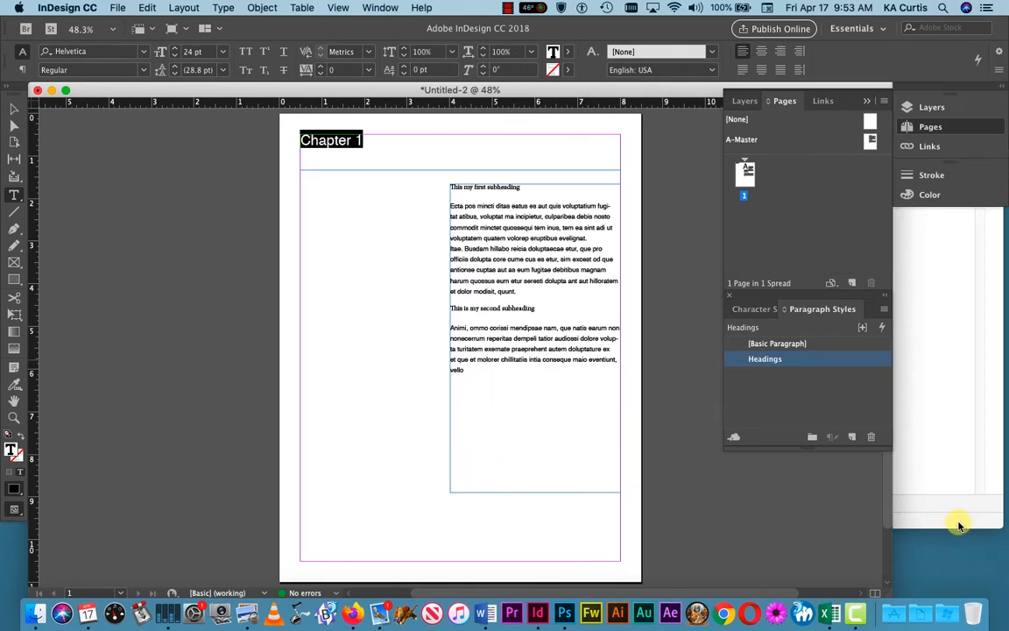
Step: Select the first subheading line and create a new paragraph style from it named Subheadings
left_click(386, 294)
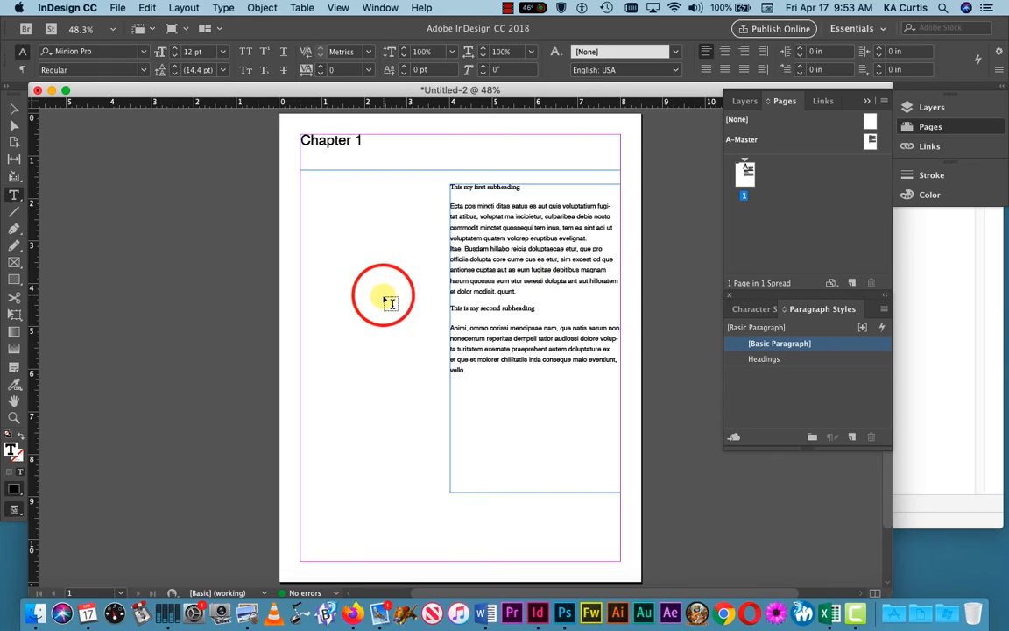
left_click(497, 187)
left_click_drag(525, 186, 452, 185)
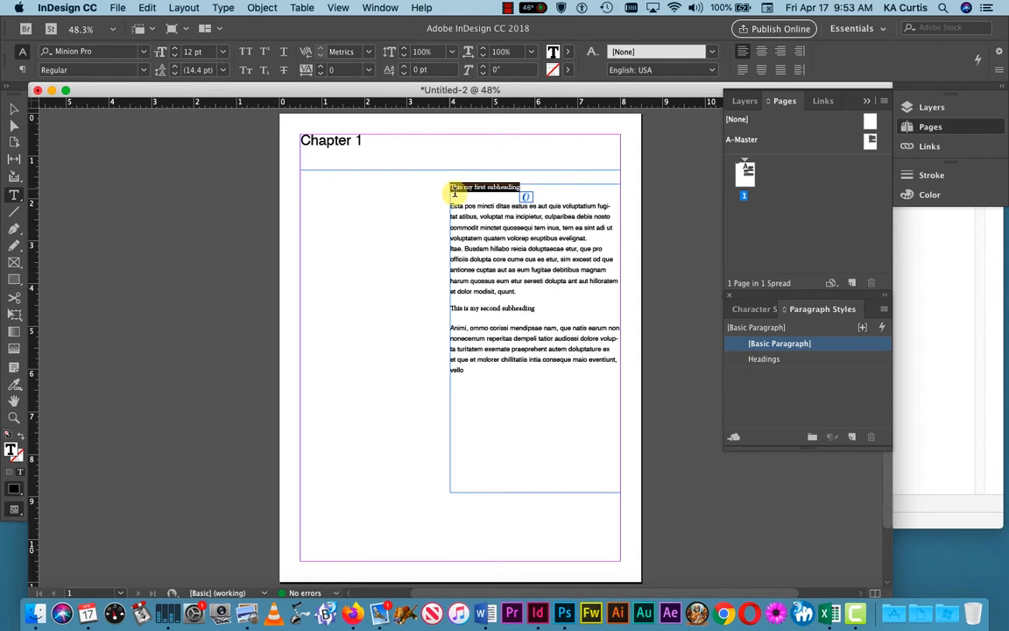
left_click(852, 436)
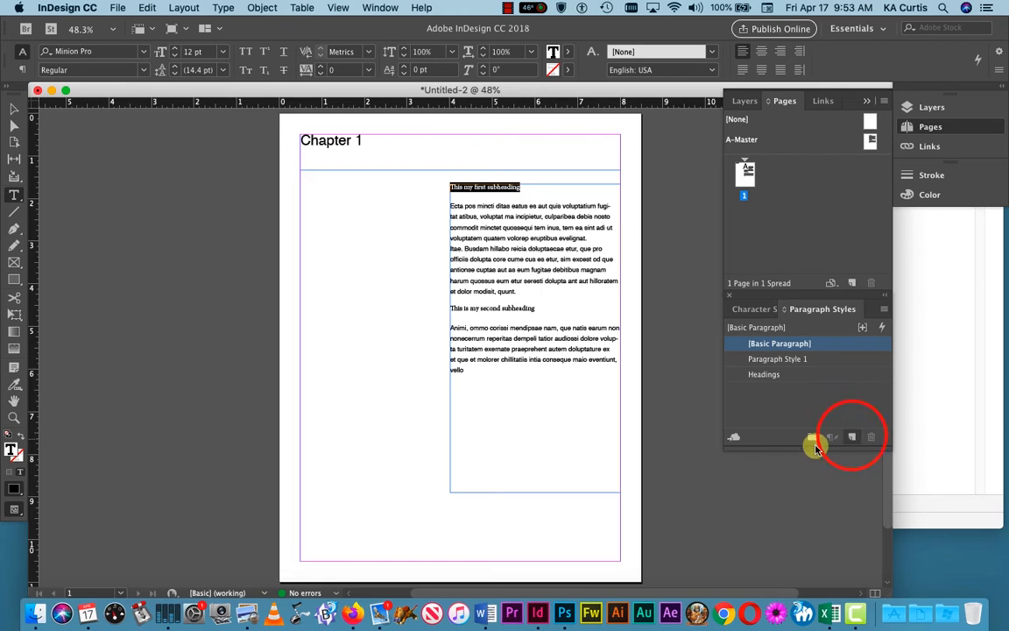
double_click(777, 359)
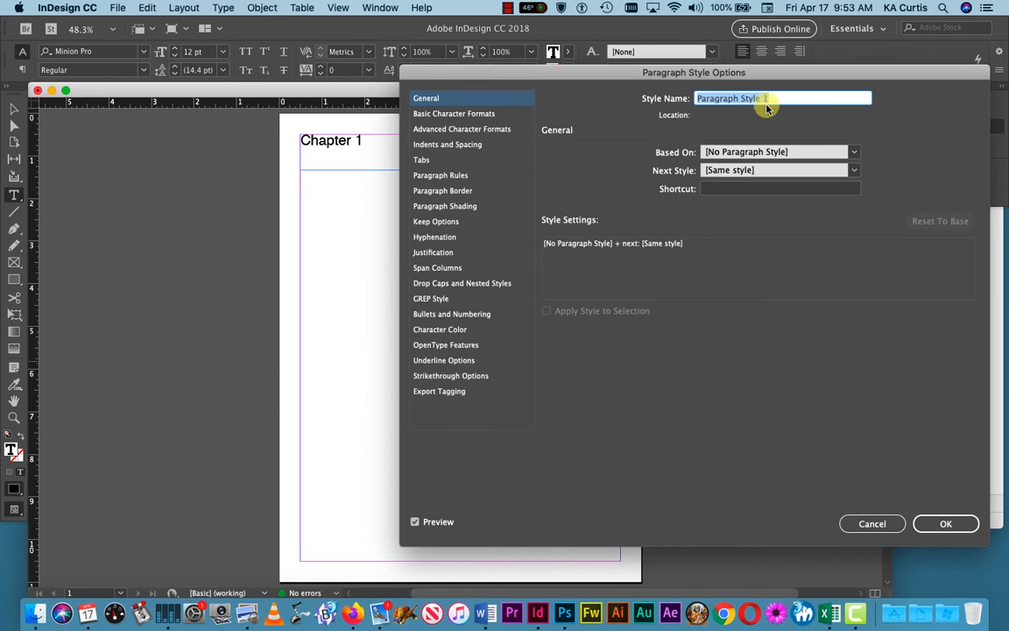
left_click_drag(786, 100, 679, 88)
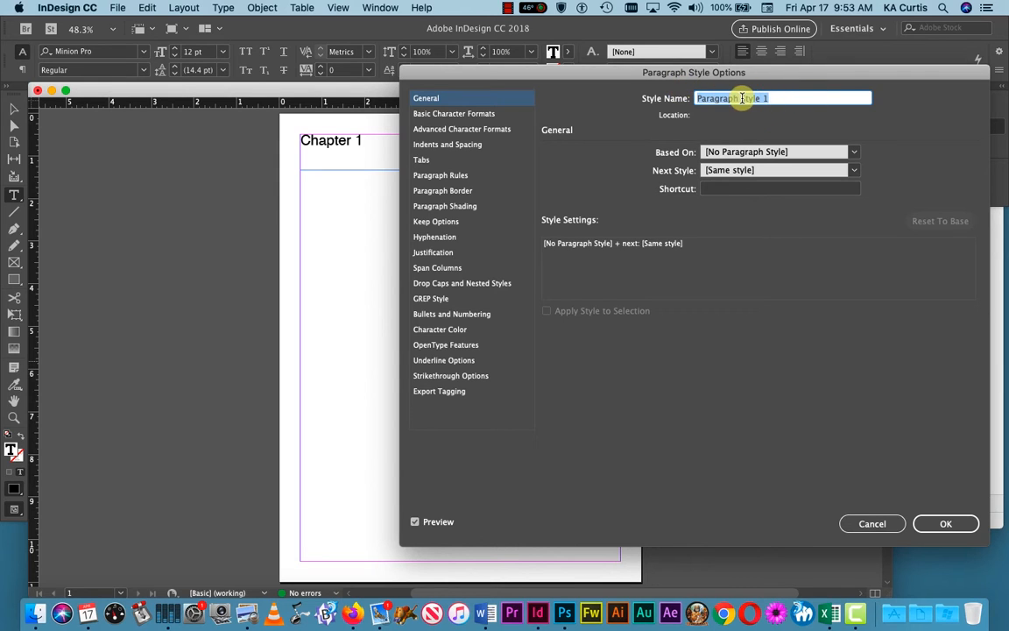
type("Subheadings")
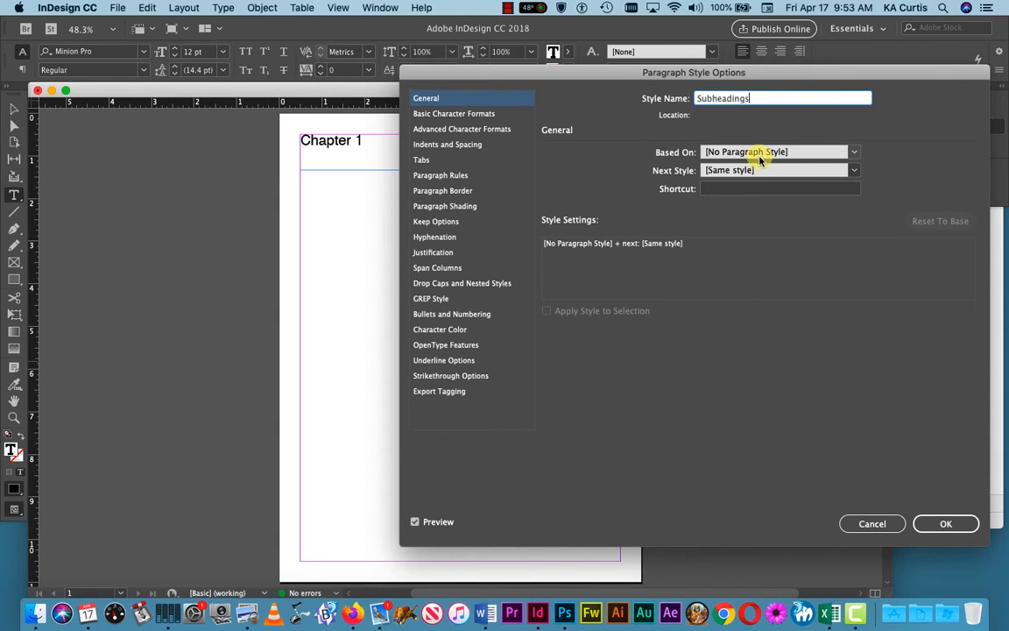
Step: Set the Subheadings style to Helvetica Bold, 11 pt, and confirm
left_click(455, 113)
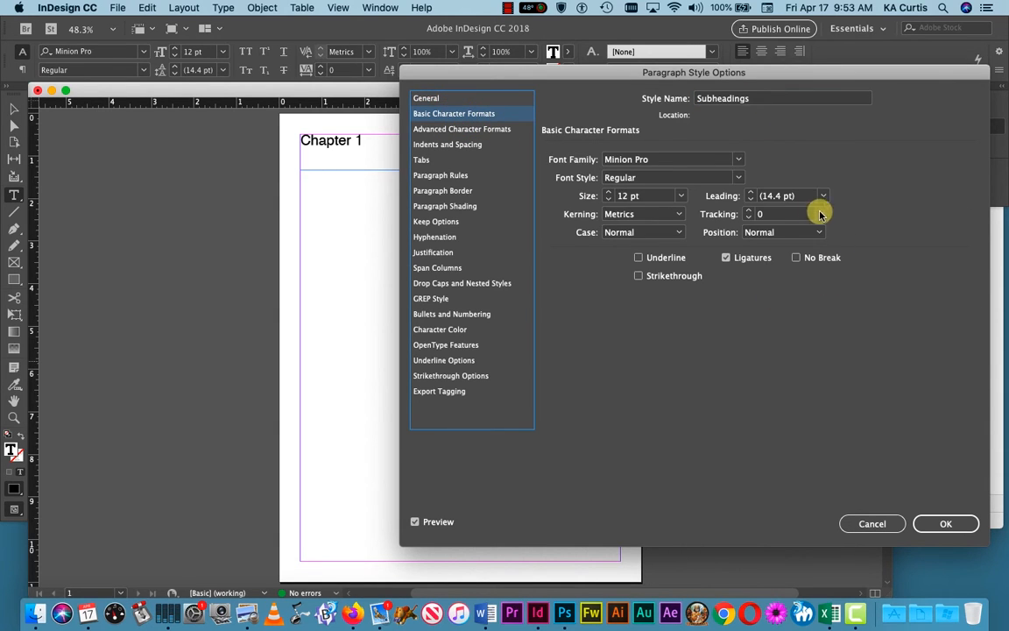
left_click(694, 158)
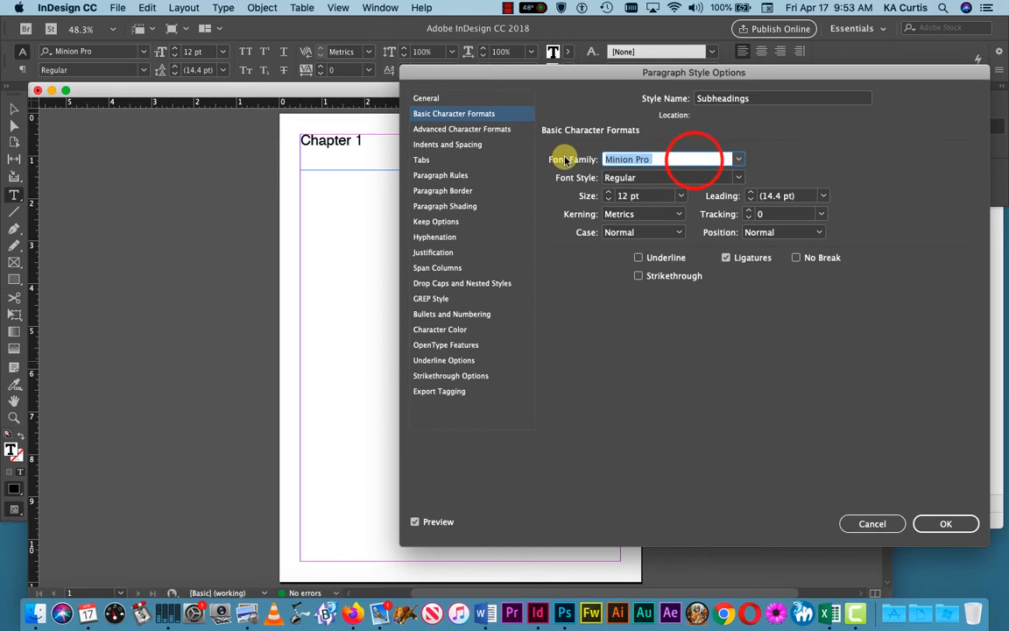
type("Helvetica")
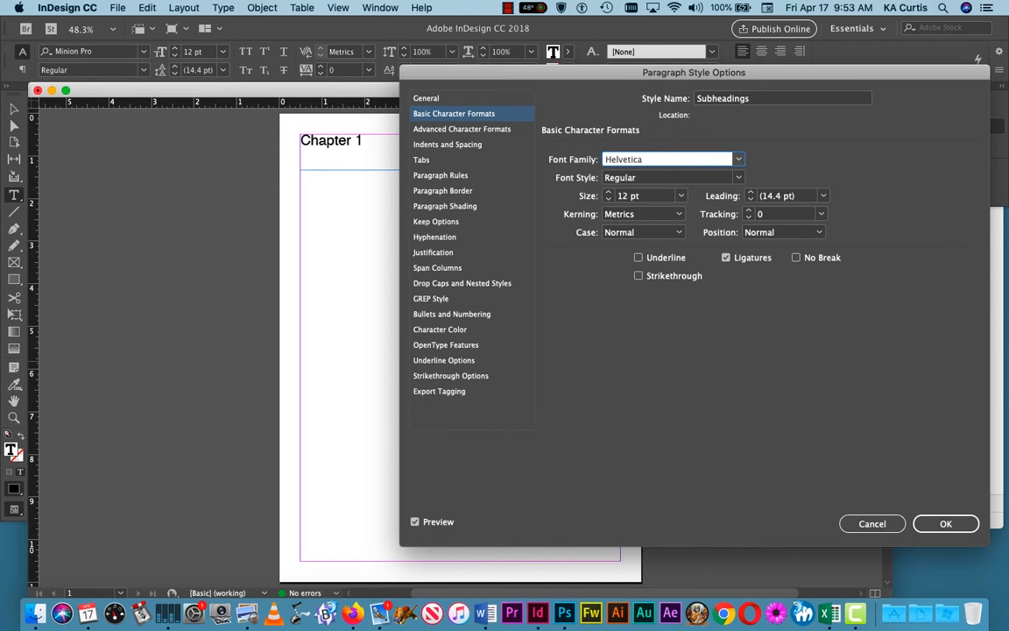
left_click(674, 197)
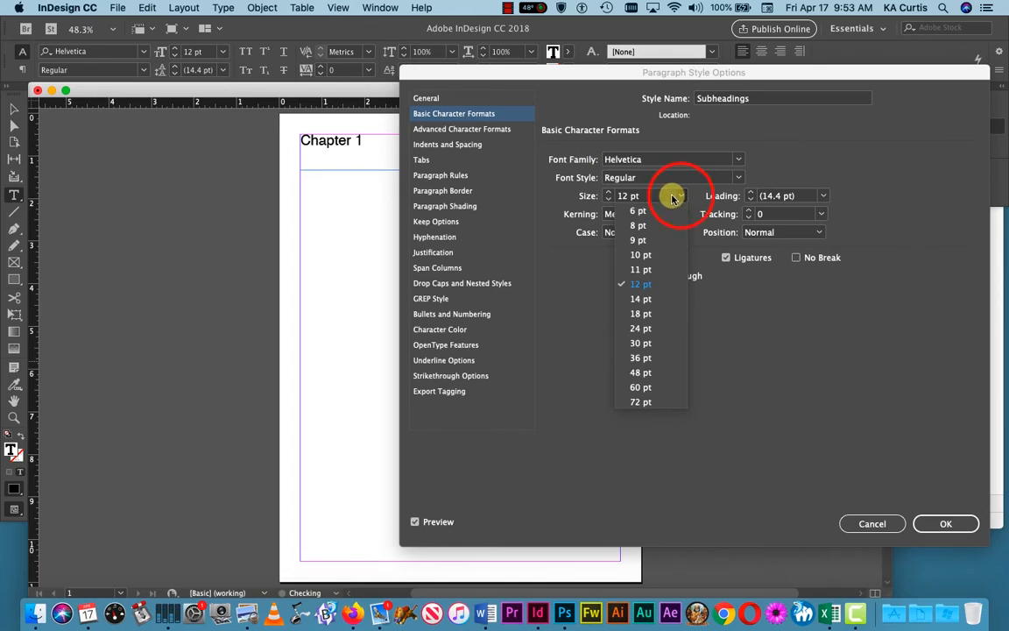
left_click(640, 269)
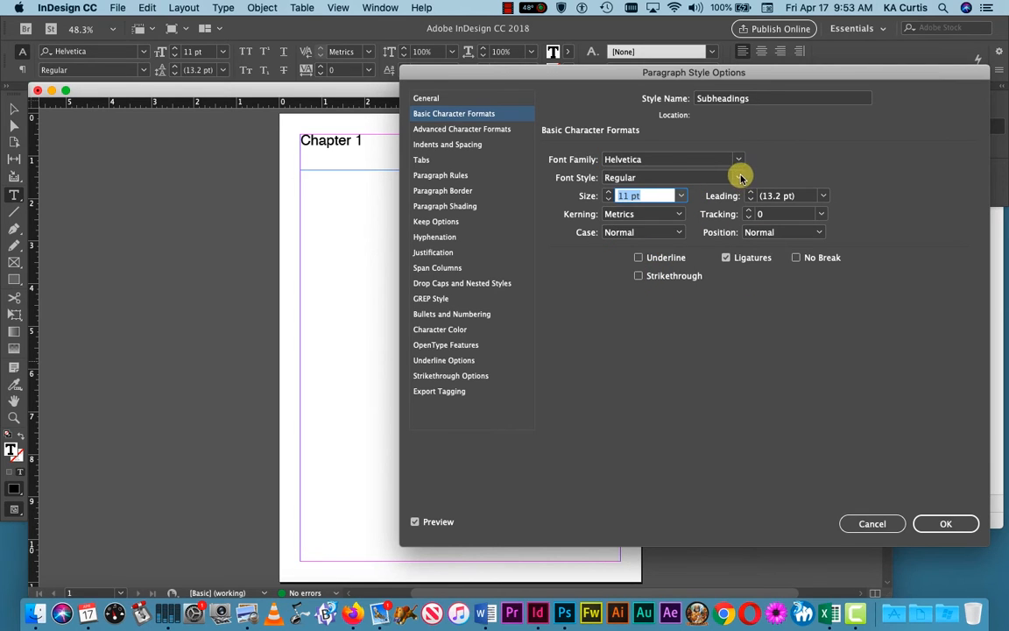
left_click(671, 178)
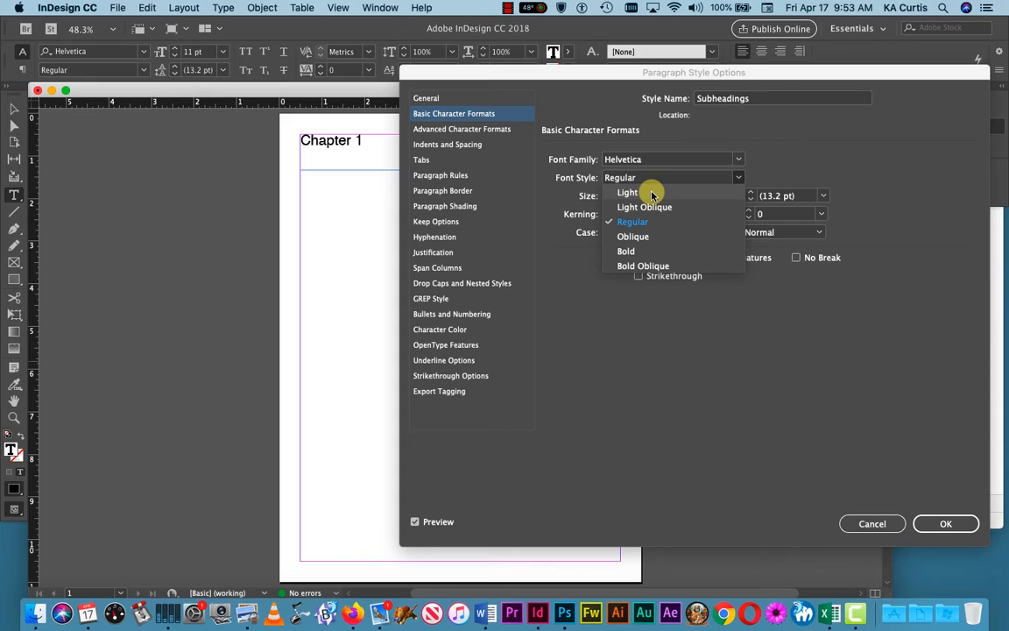
left_click(626, 252)
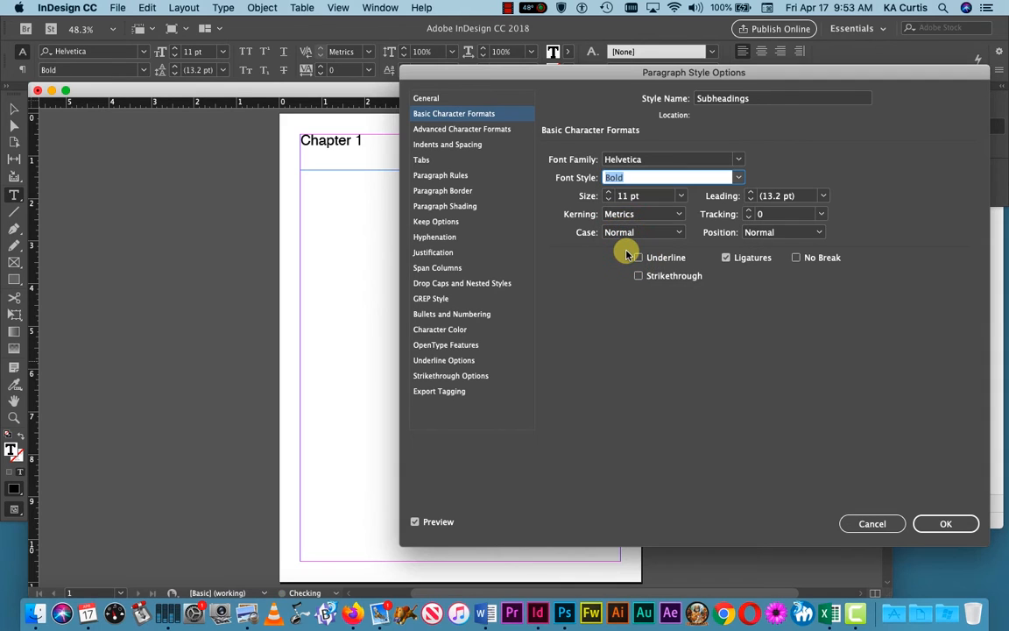
left_click(948, 524)
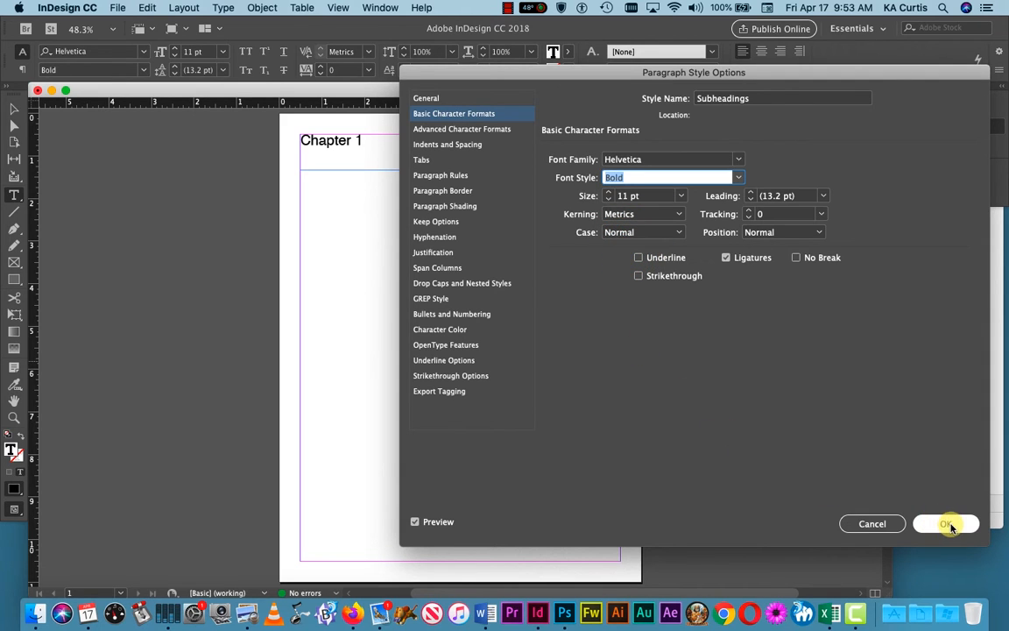
Step: Change the Subheadings style's leading to 18 pt and confirm
left_click(824, 196)
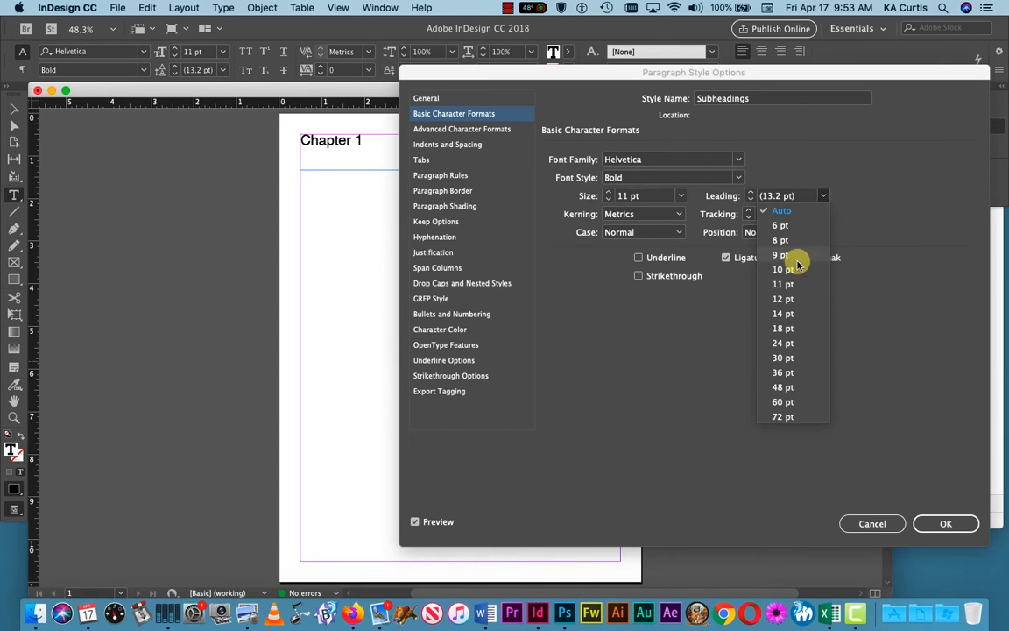
left_click(784, 328)
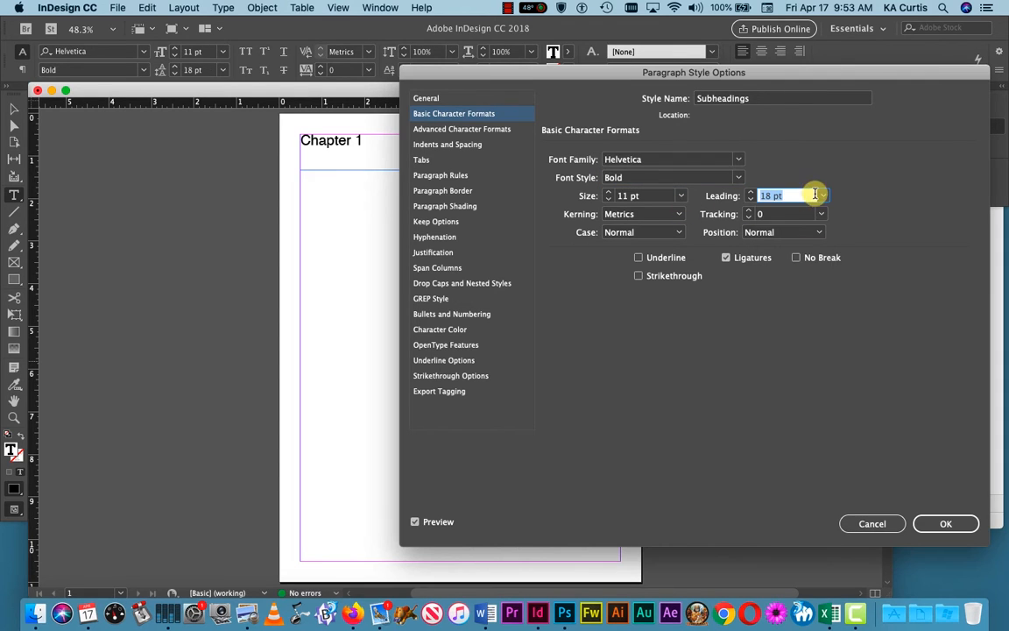
left_click(952, 523)
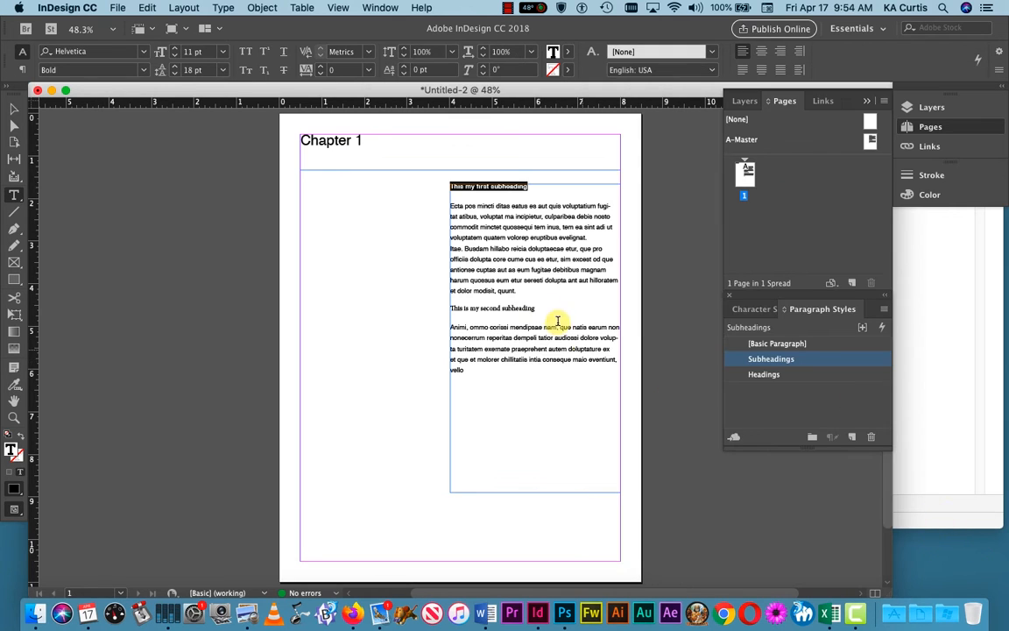
Step: Apply the Subheadings style to the line 'This is my second subheading'
left_click(521, 189)
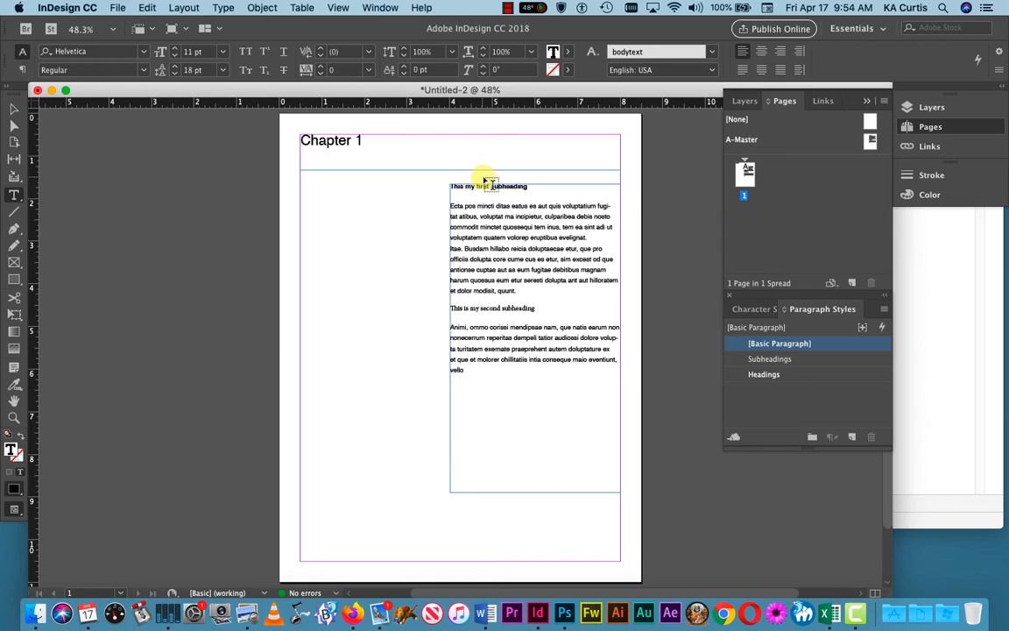
left_click_drag(535, 308, 449, 309)
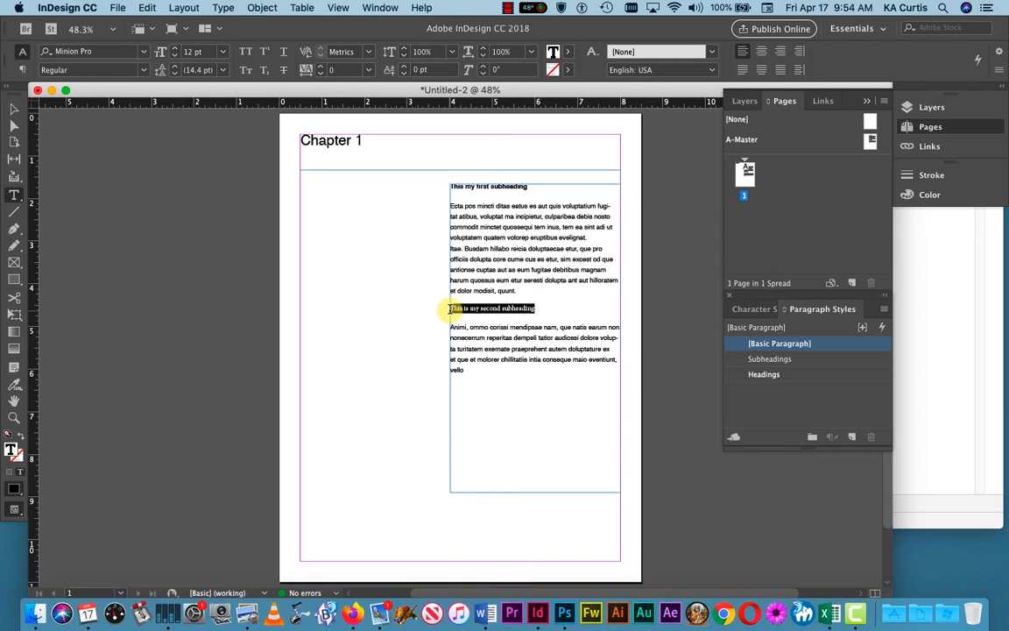
left_click(771, 359)
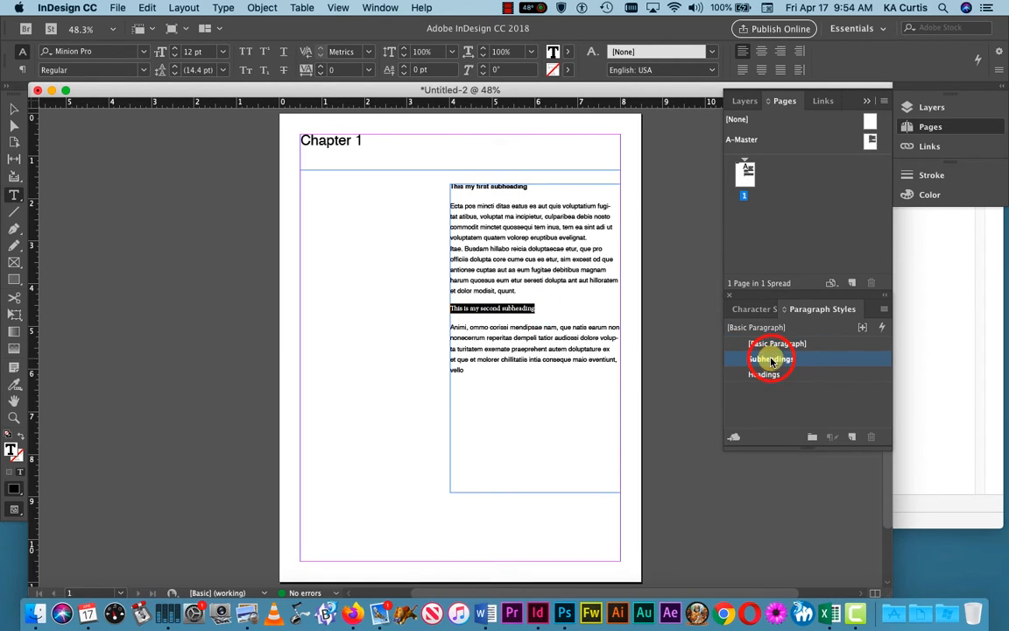
left_click(536, 345)
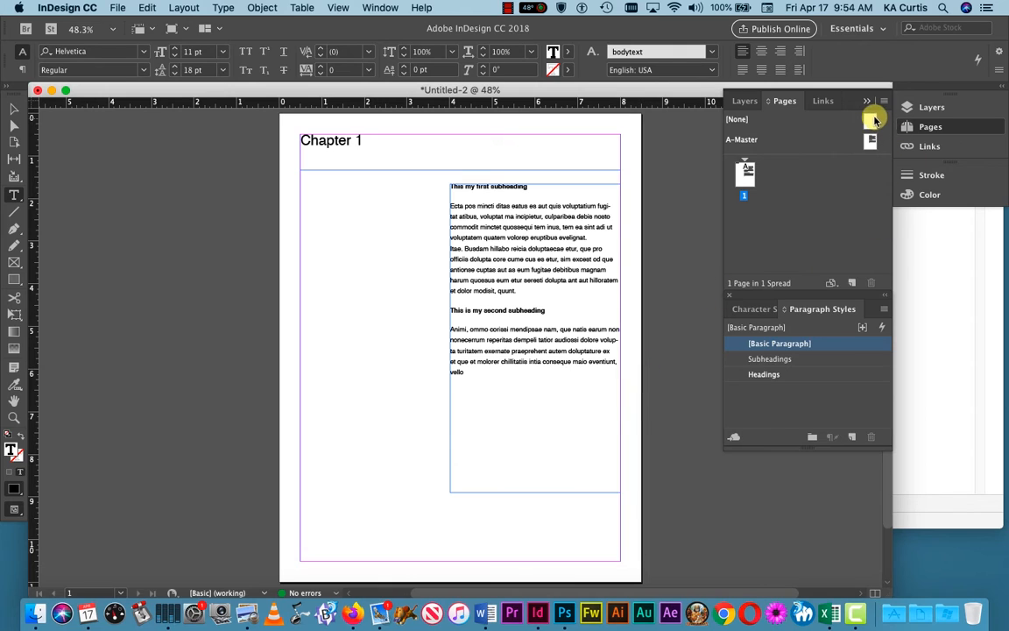
Step: Insert a blank [None] page ahead of page 1 and open Layout > Table of Contents
left_click_drag(871, 120, 732, 162)
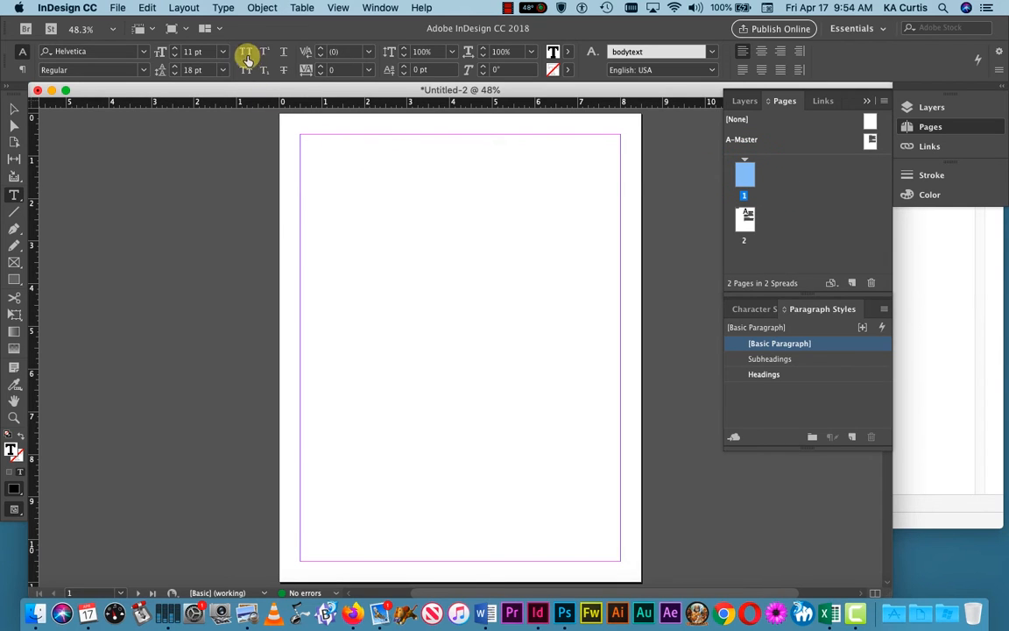
left_click(184, 7)
left_click(200, 288)
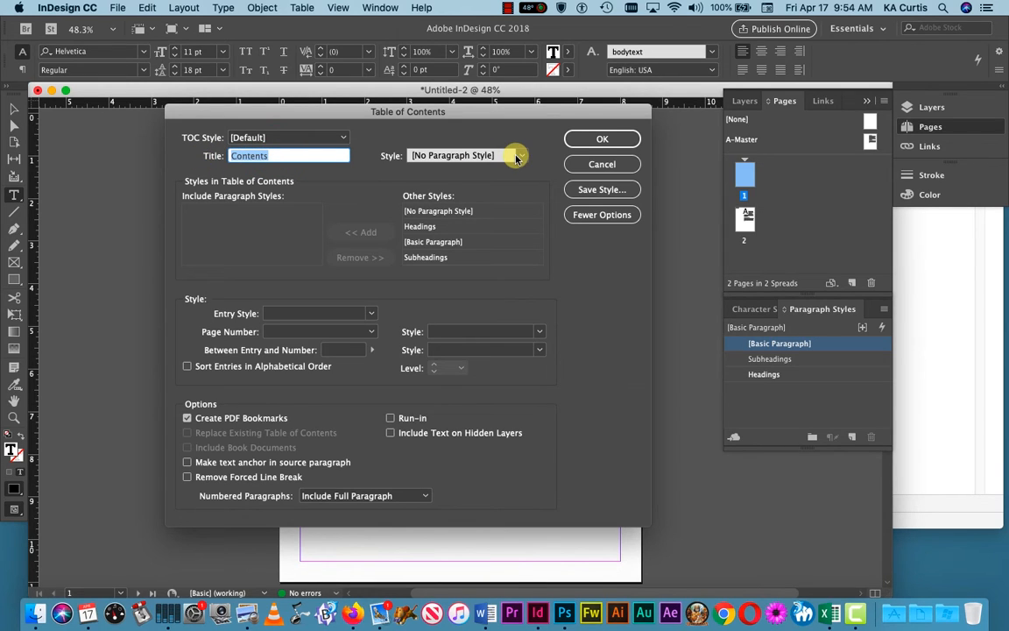
Step: Title the table of contents 'Chapters' and start a new paragraph style for that title
type("C")
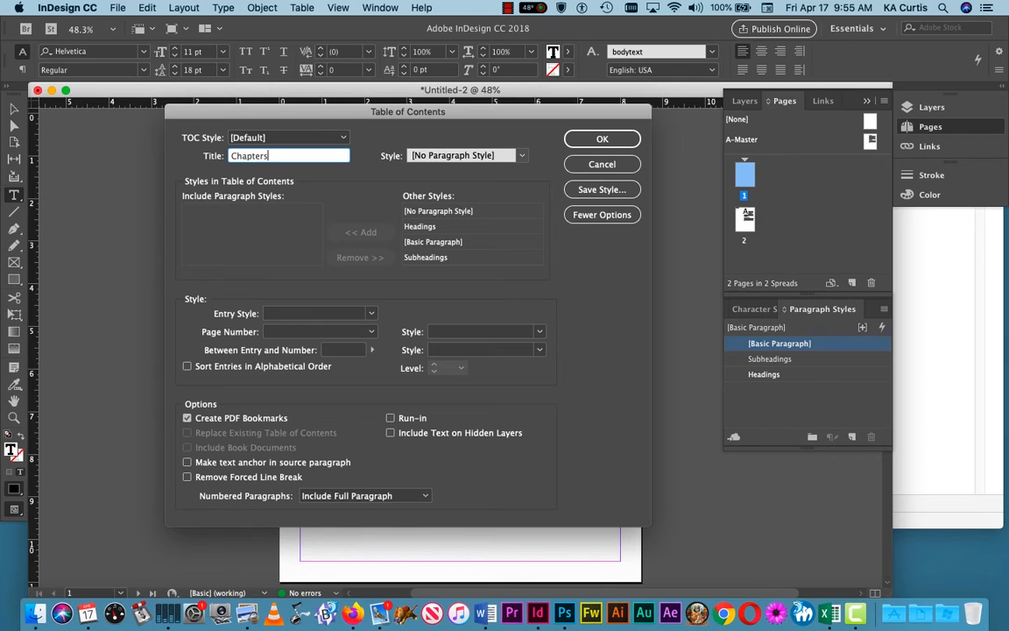
left_click(434, 156)
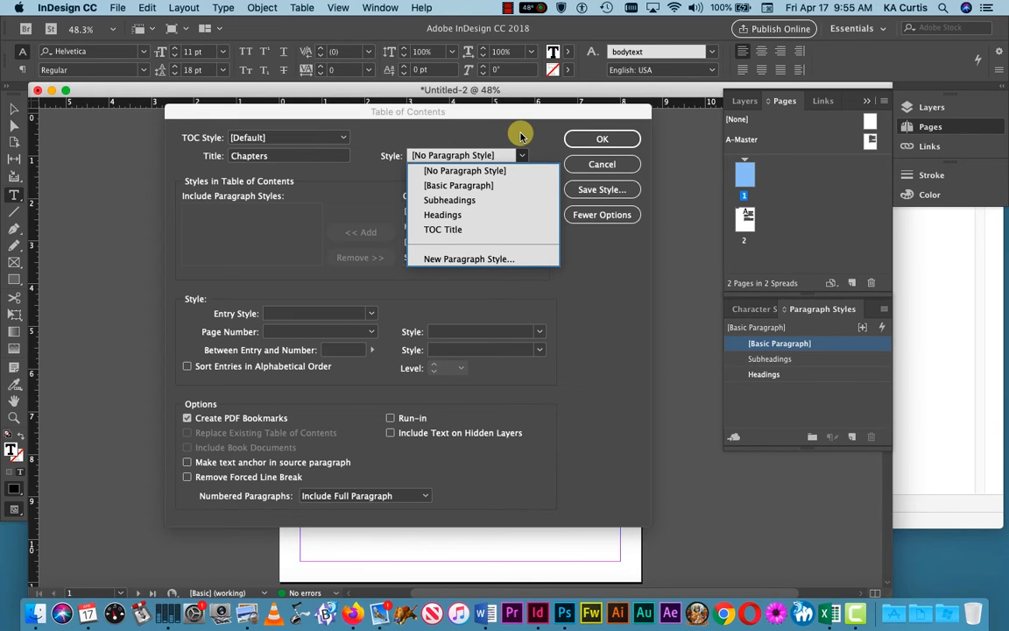
left_click(460, 260)
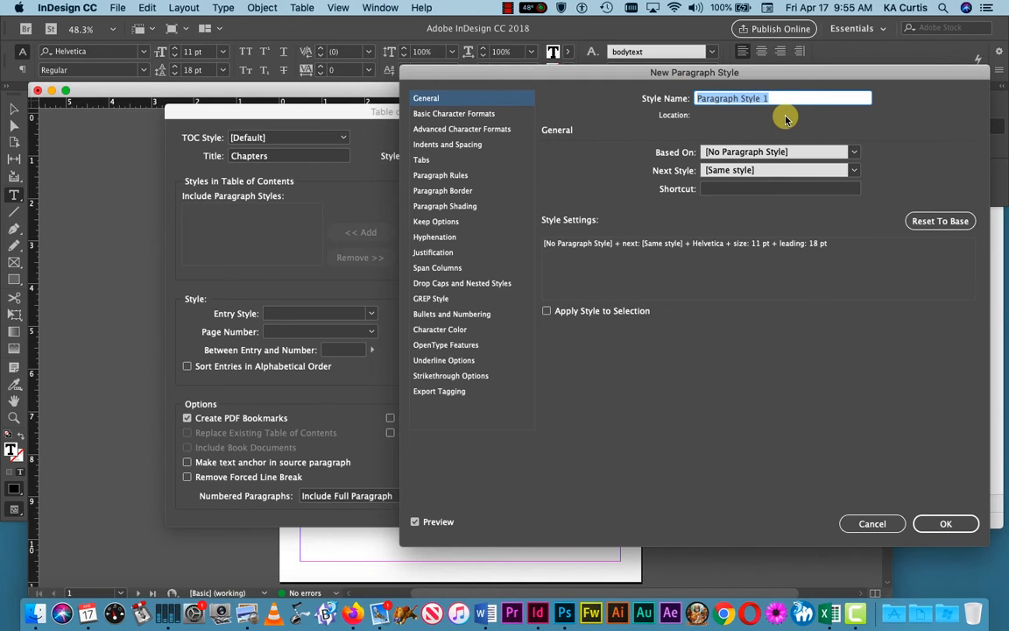
Step: Name the style 'What my toc looks like' and set American Typewriter Light, 18 pt, 24 pt leading
type("What my toc looks like")
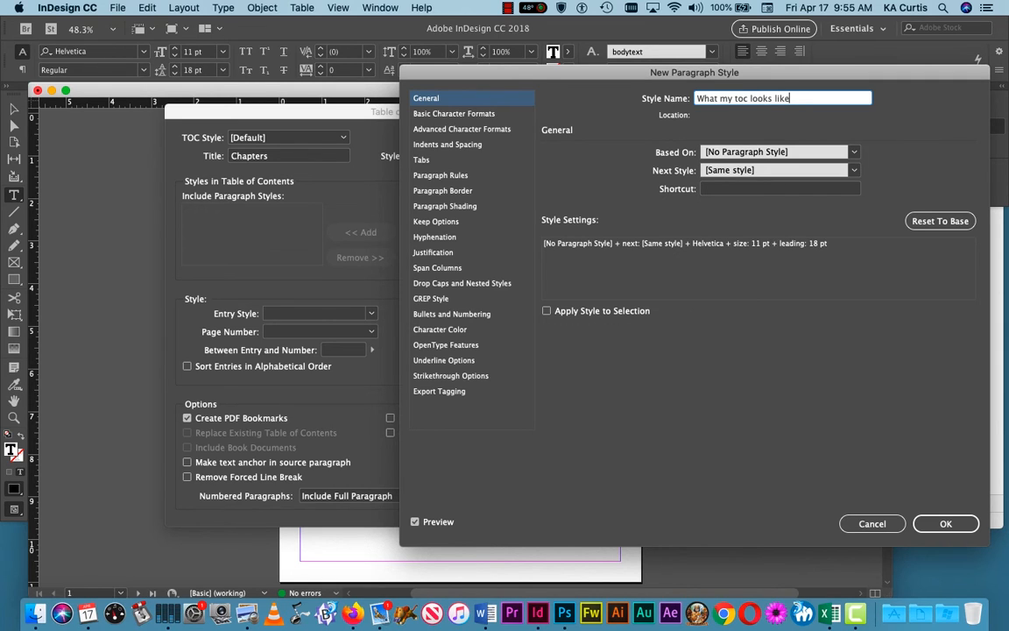
left_click_drag(804, 101, 708, 91)
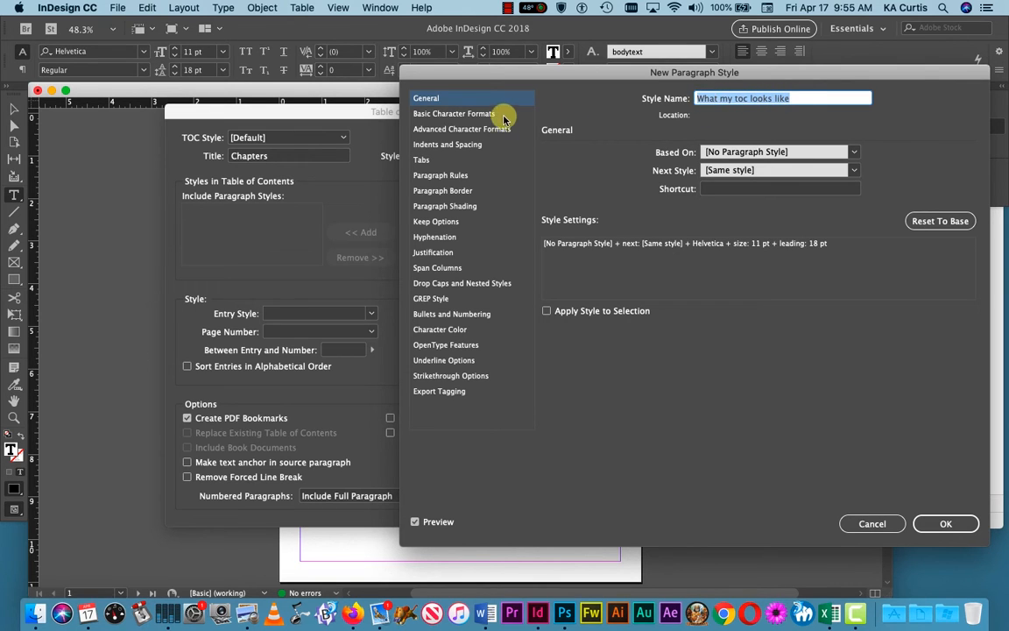
left_click(473, 112)
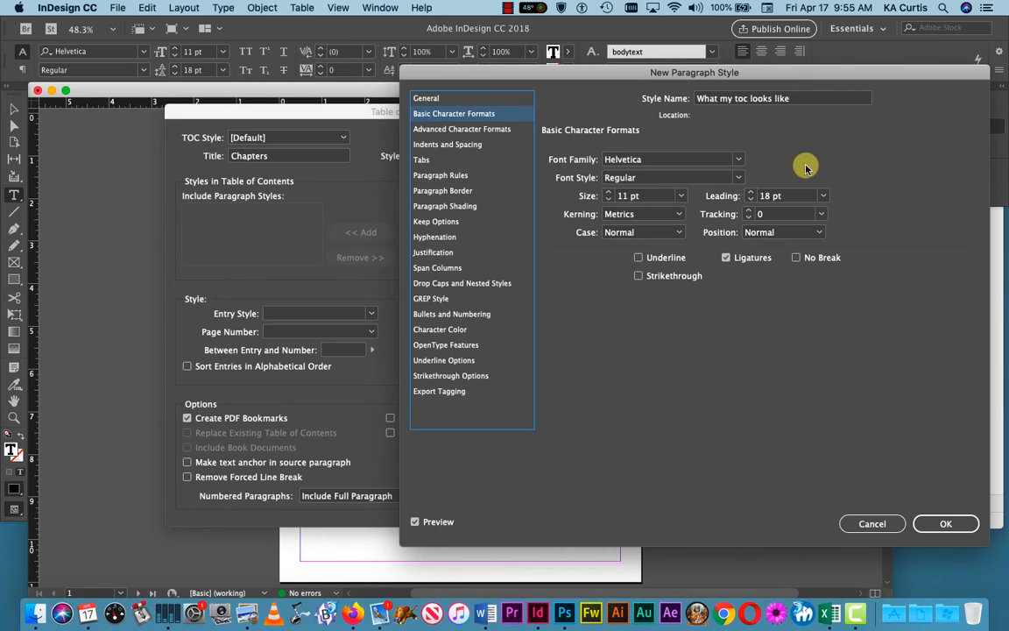
left_click(665, 160)
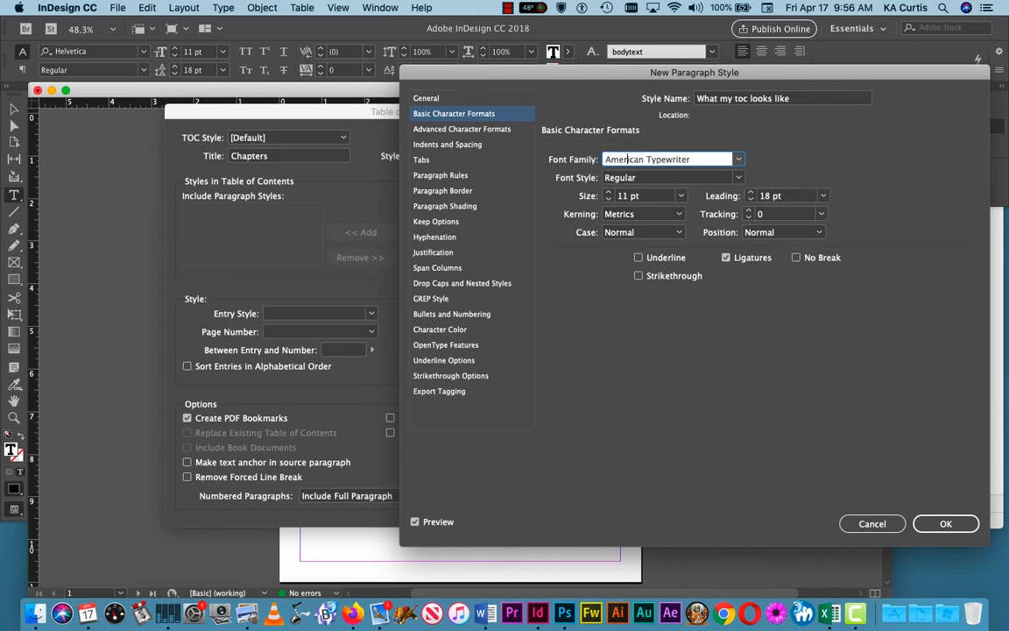
left_click(737, 177)
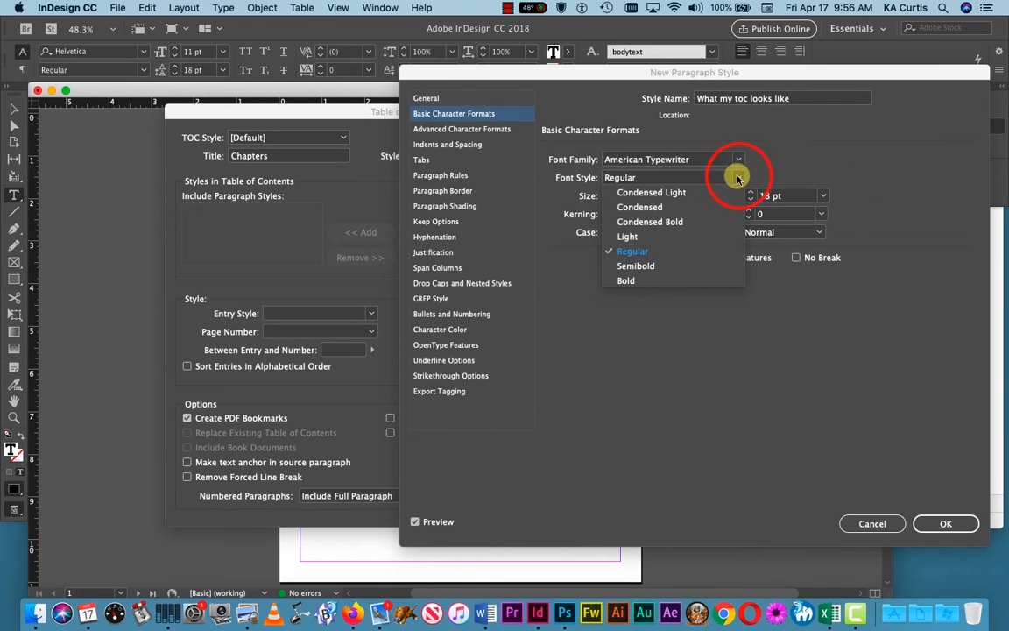
left_click(631, 236)
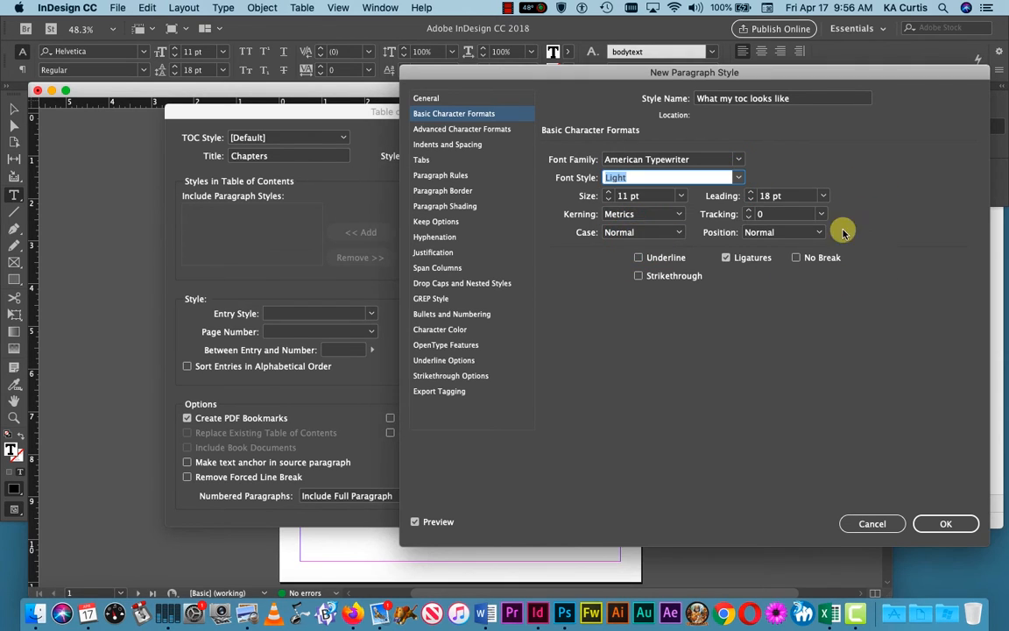
left_click(681, 196)
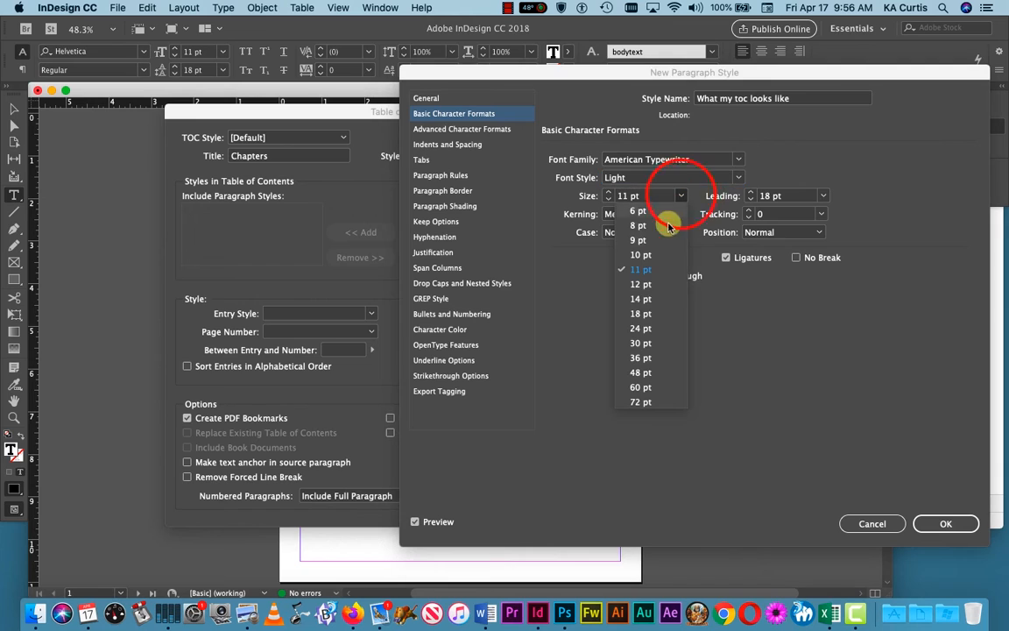
left_click(650, 317)
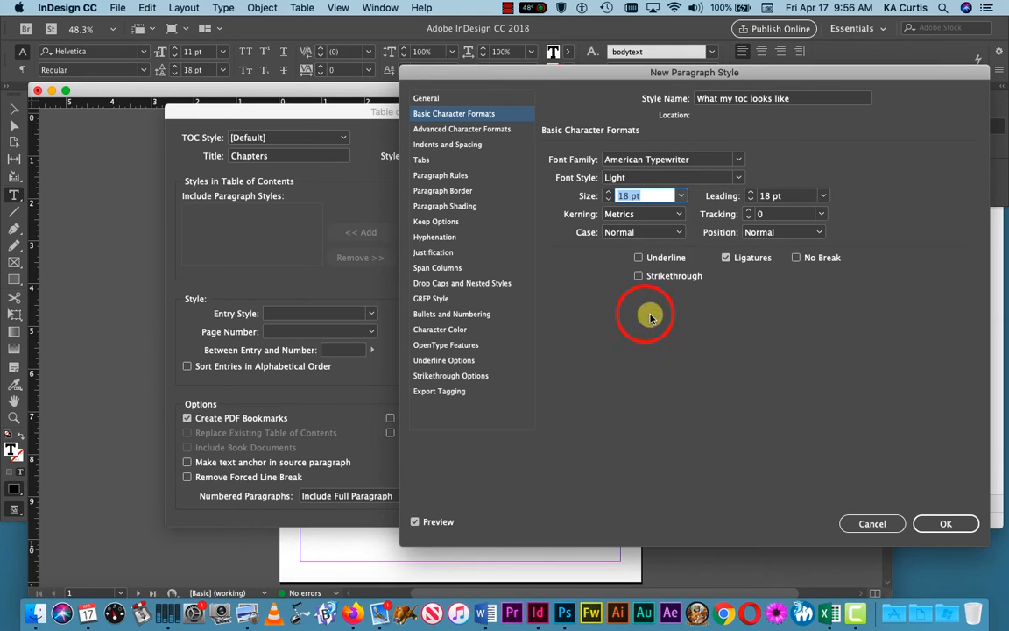
left_click(822, 197)
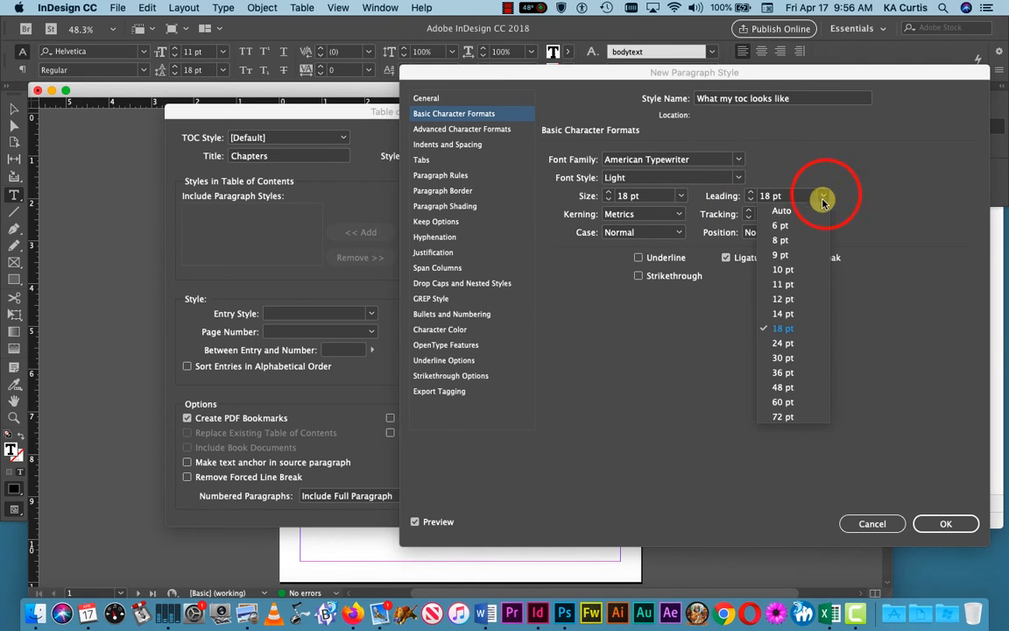
left_click(788, 343)
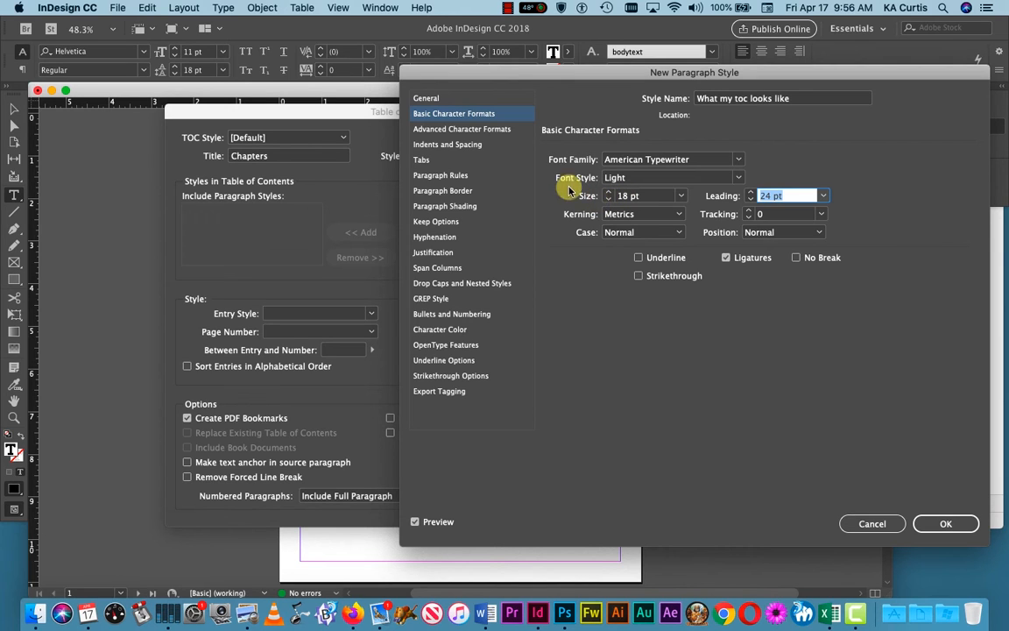
Step: Review the Advanced Character, Indents and Spacing, and Tabs settings, then confirm the style
left_click(462, 130)
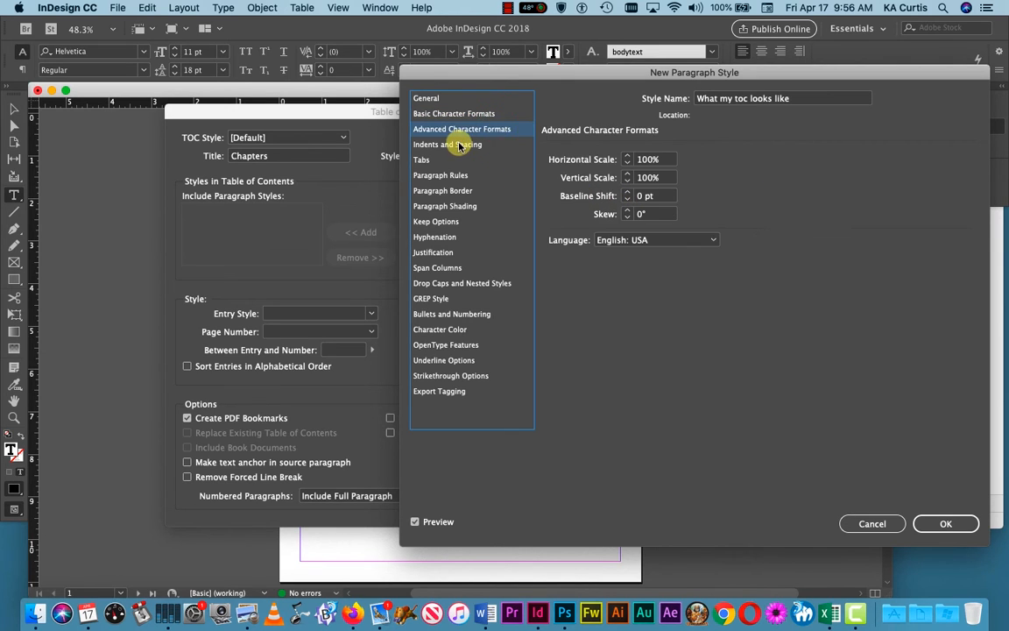
left_click(460, 146)
left_click(428, 161)
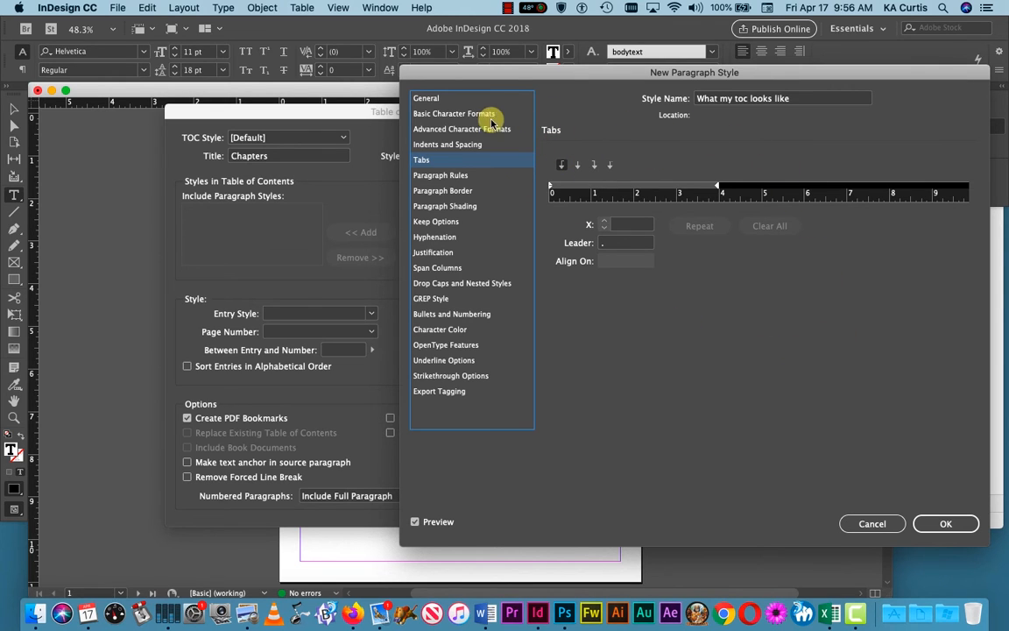
left_click(448, 113)
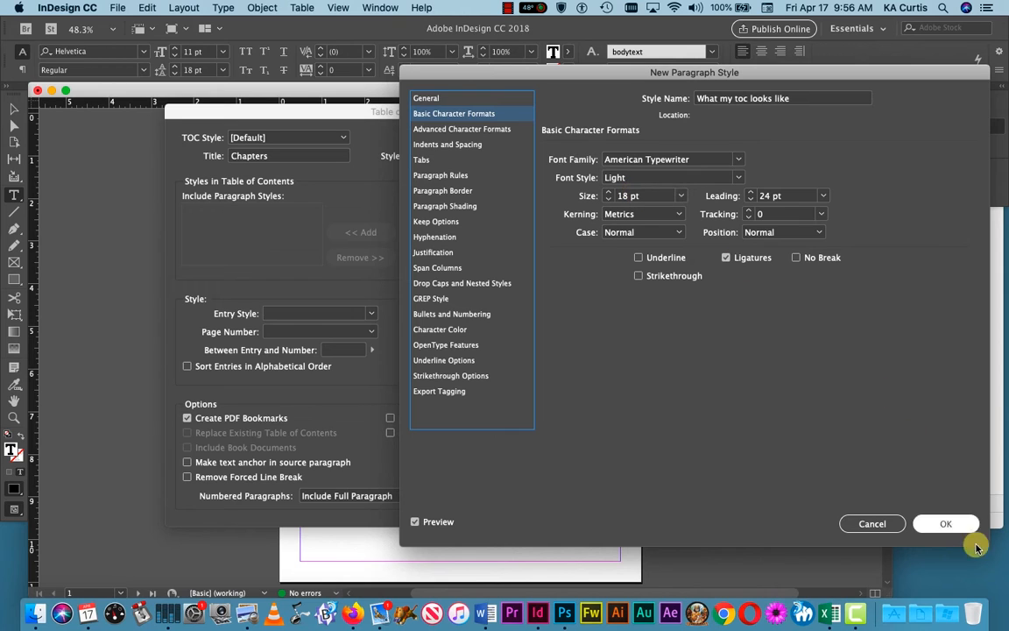
left_click(955, 525)
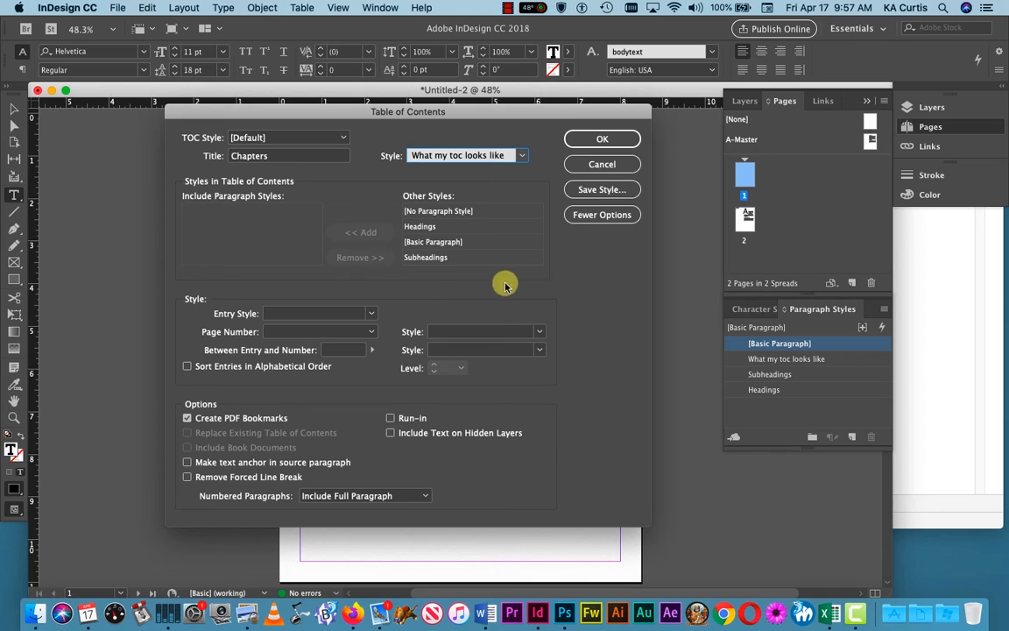
Step: Add Headings to the table of contents styles and move the dialog lower over the page
left_click(422, 228)
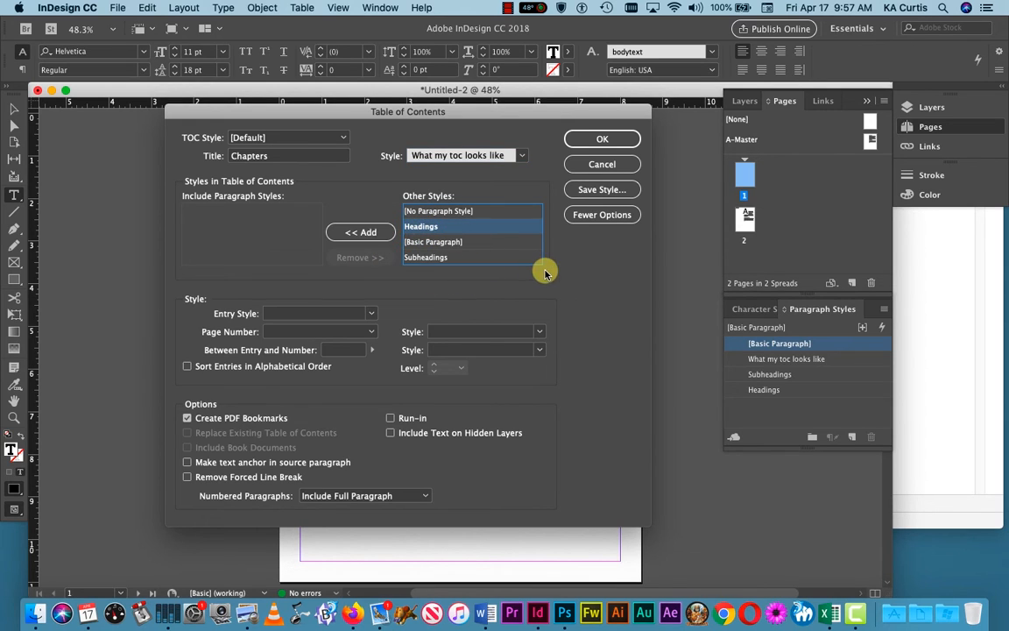
left_click(367, 233)
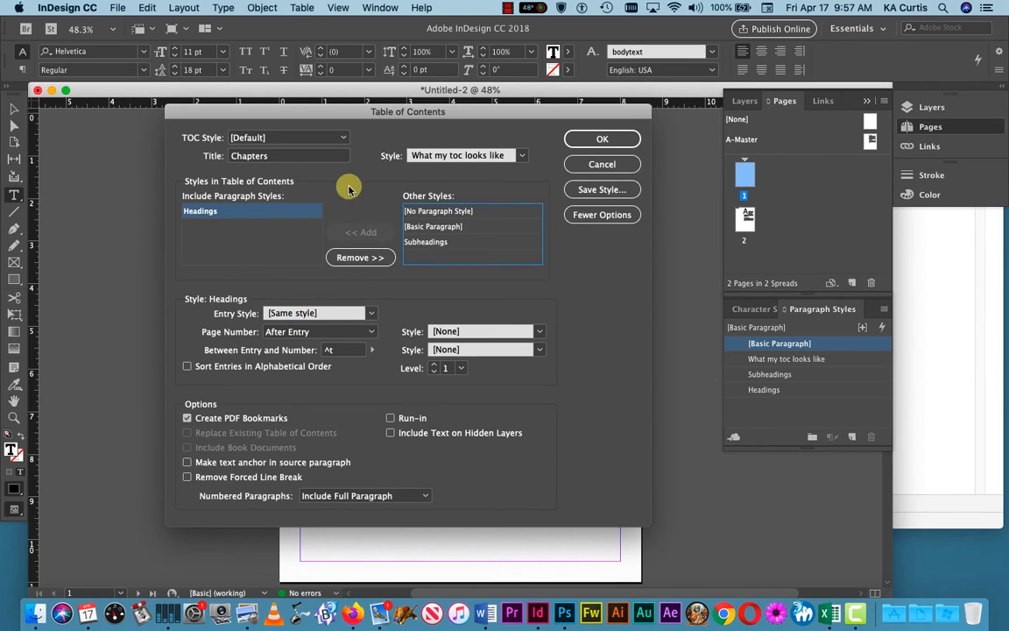
left_click_drag(333, 106, 282, 110)
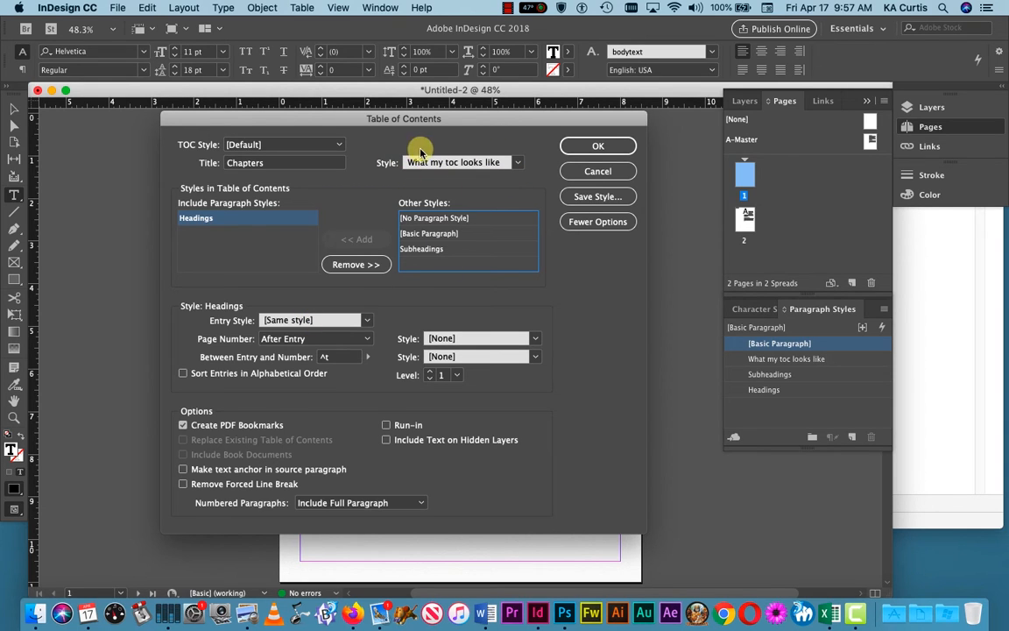
Step: Style Headings entries with 'What my toc looks like', page numbers After Entry, number style [None]
left_click(366, 322)
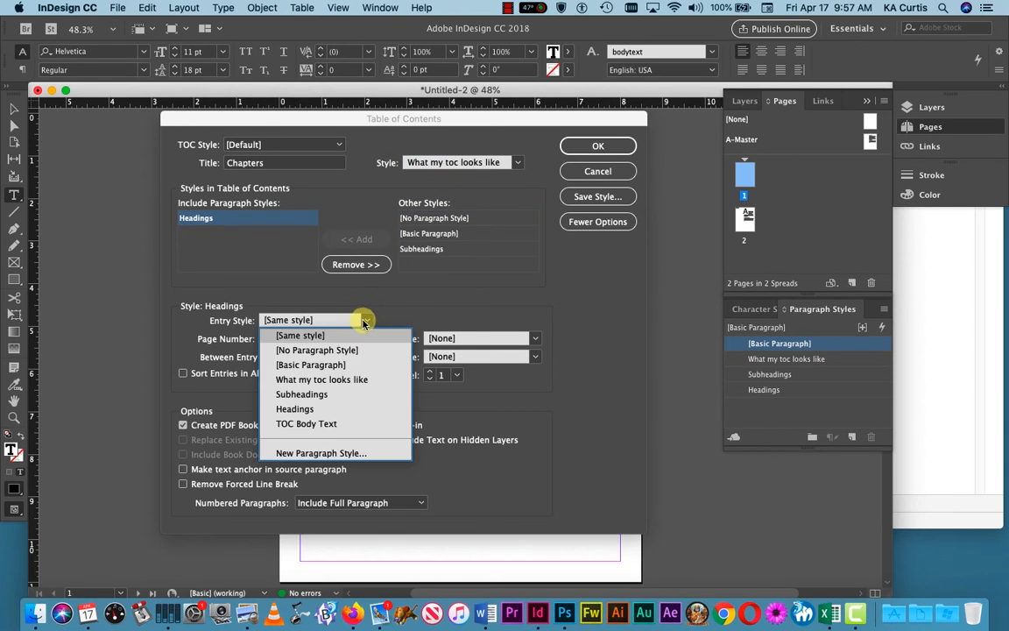
left_click(367, 382)
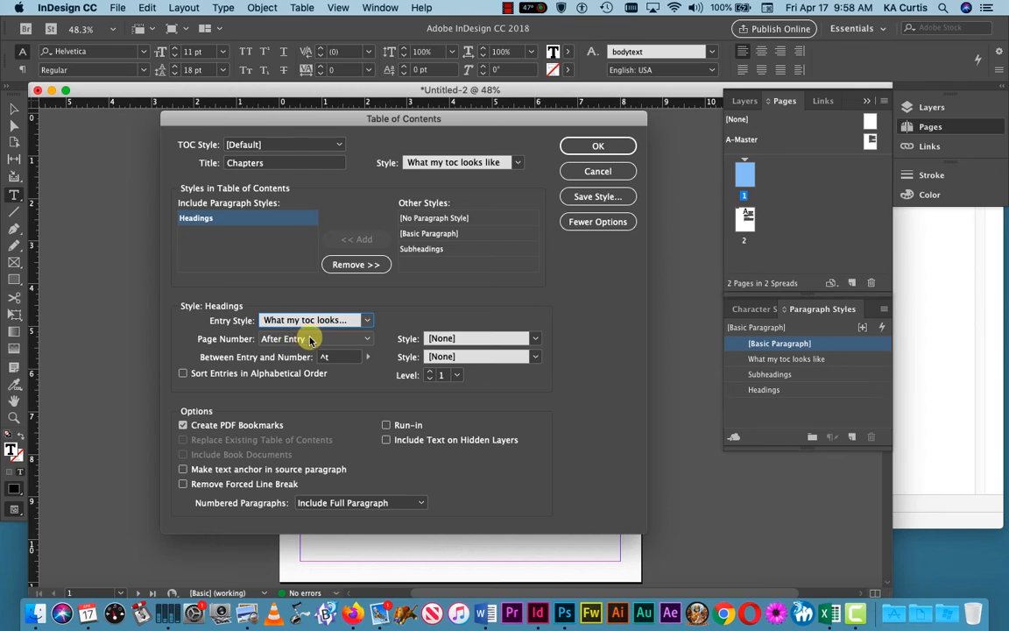
left_click(366, 338)
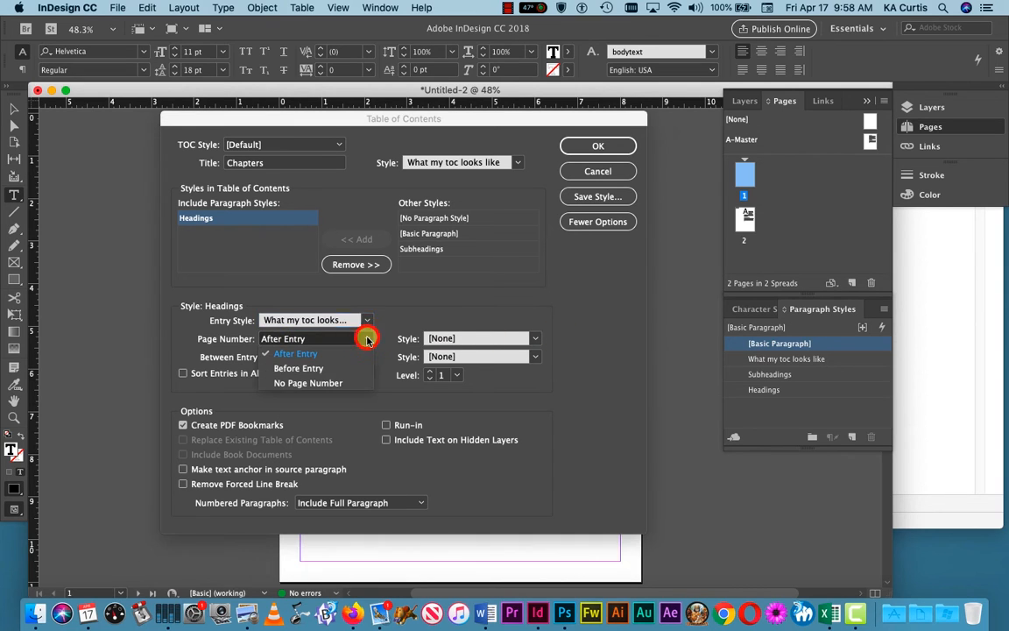
left_click(308, 355)
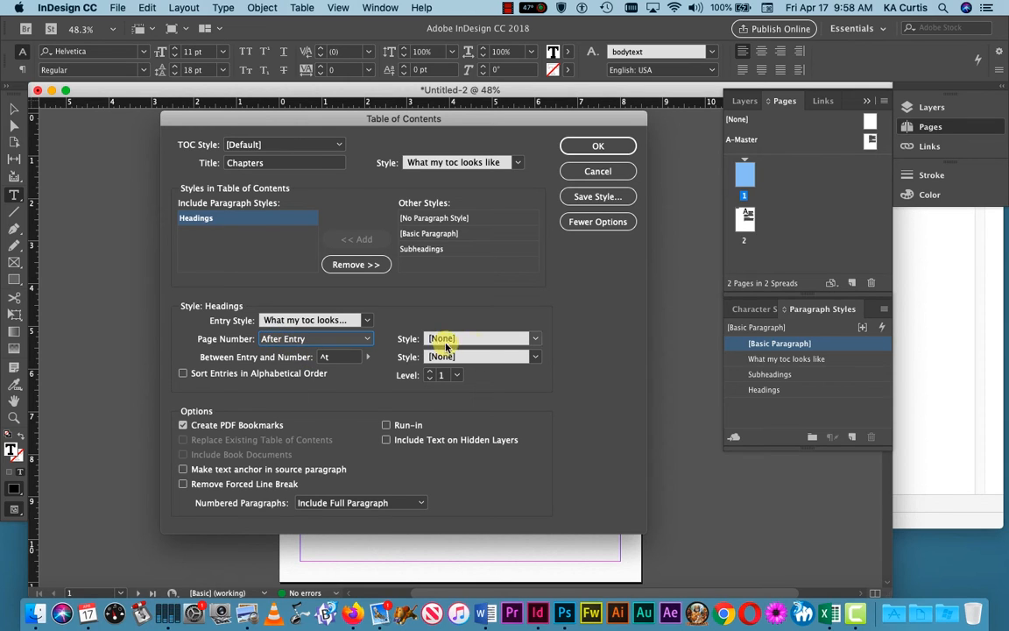
left_click(537, 338)
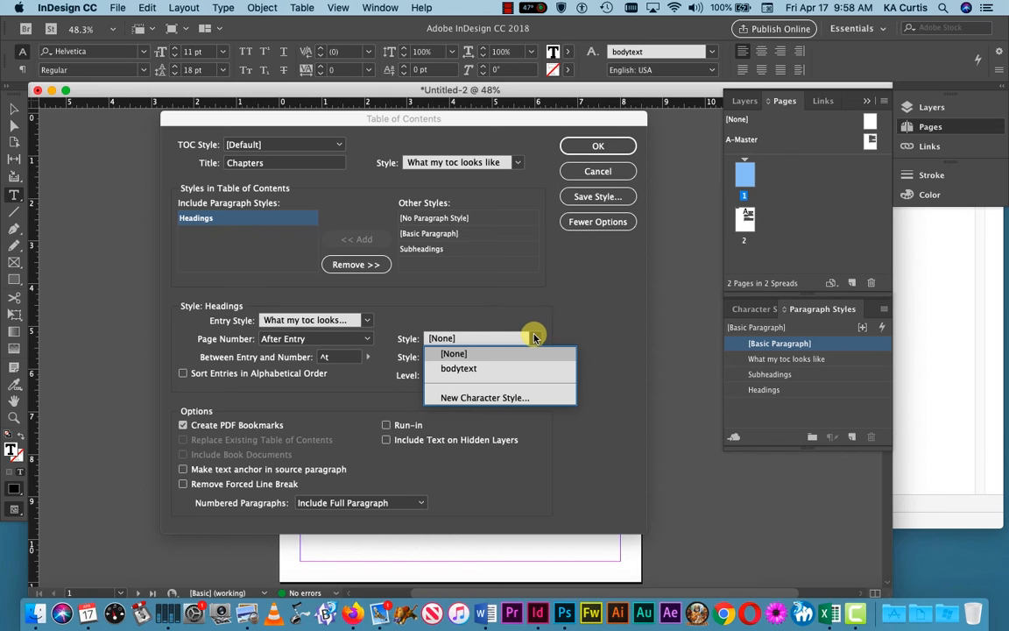
left_click(458, 355)
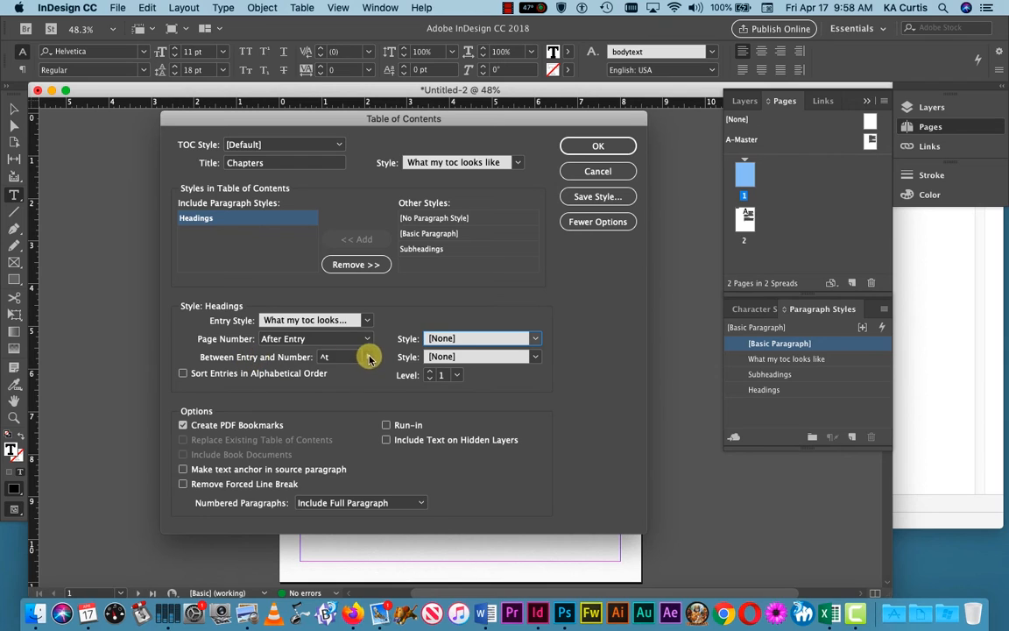
Step: Keep the ^t tab between entry and number, and enable text anchors in source paragraphs
double_click(326, 357)
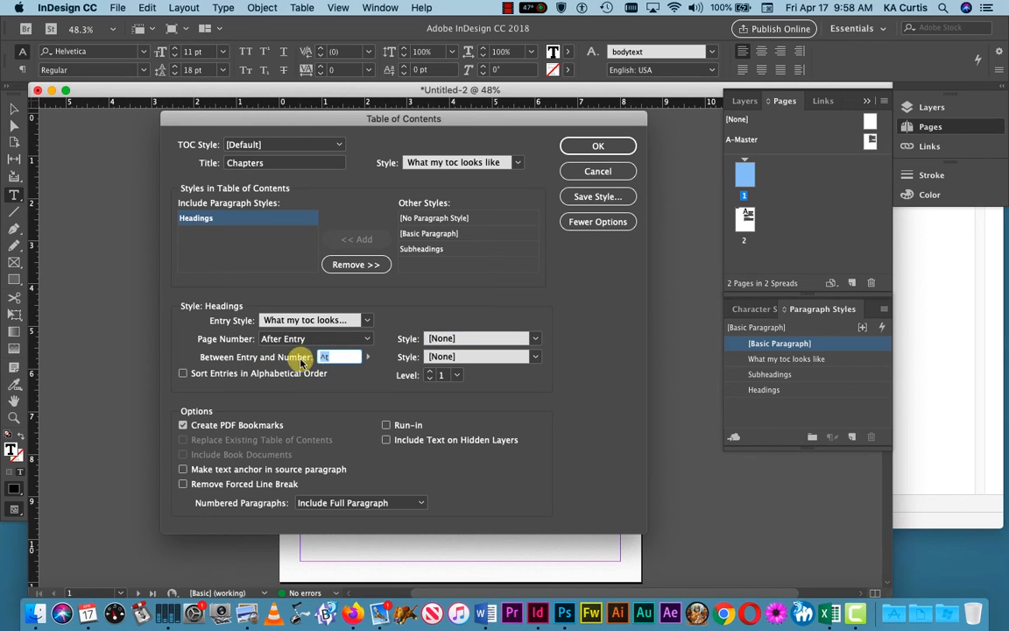
left_click(372, 358)
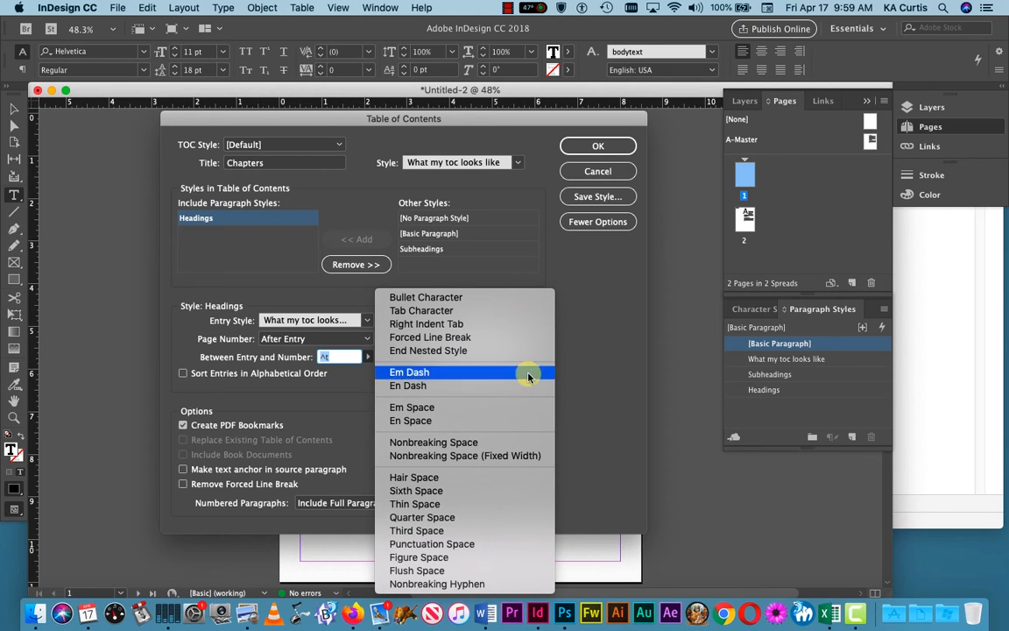
left_click(597, 339)
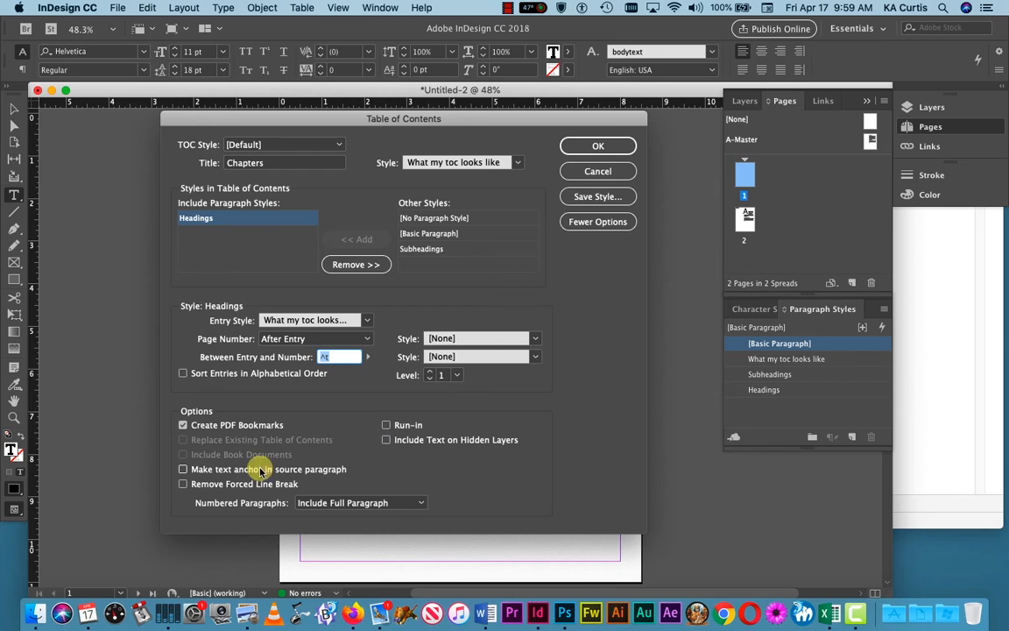
left_click(182, 470)
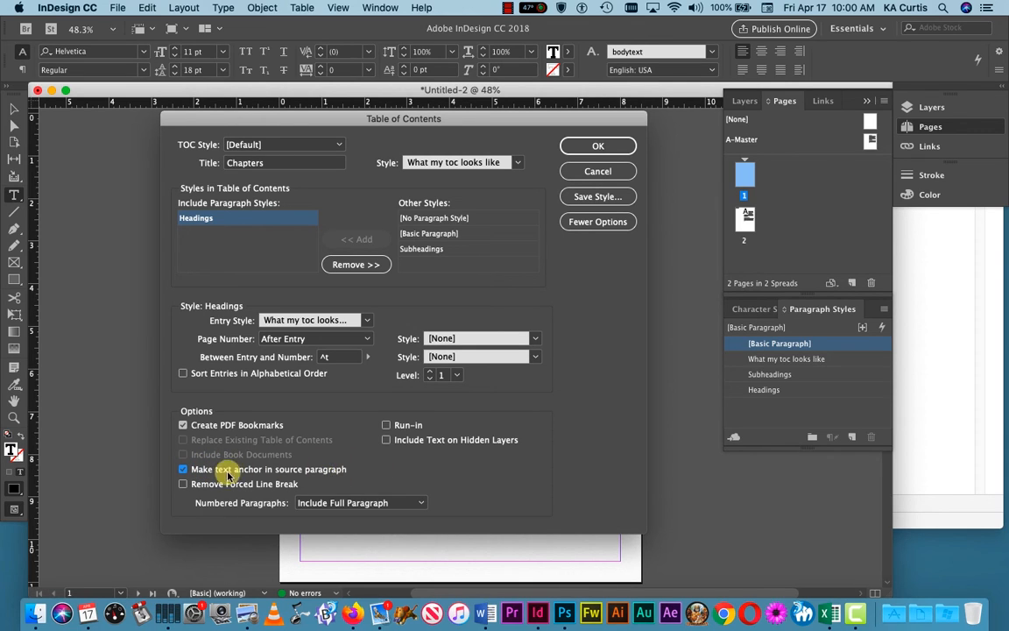
Step: Turn source-paragraph text anchors back off and add Subheadings to the contents styles
left_click(182, 470)
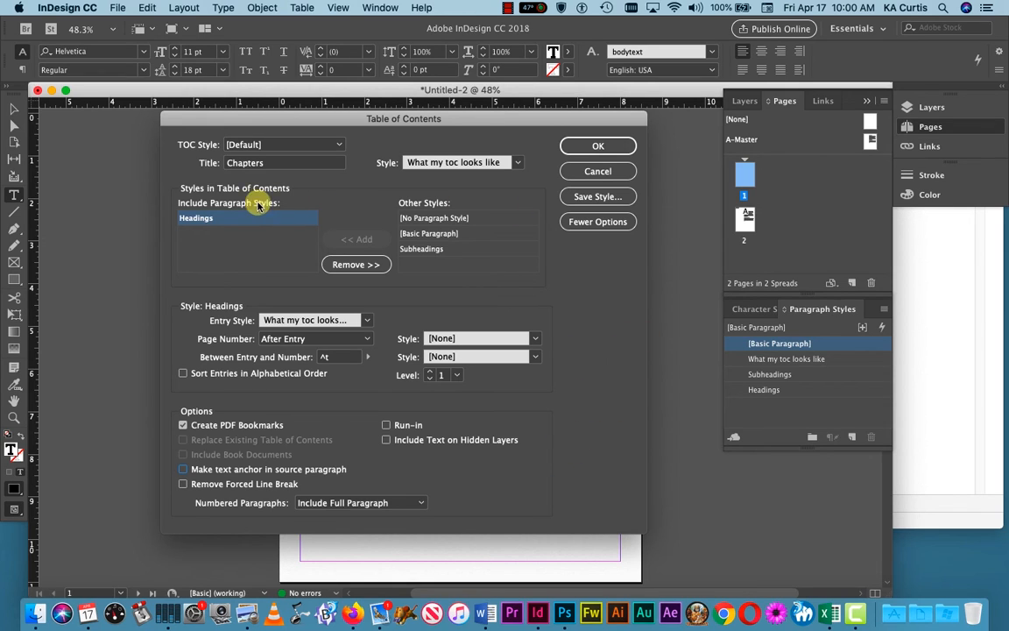
left_click(422, 250)
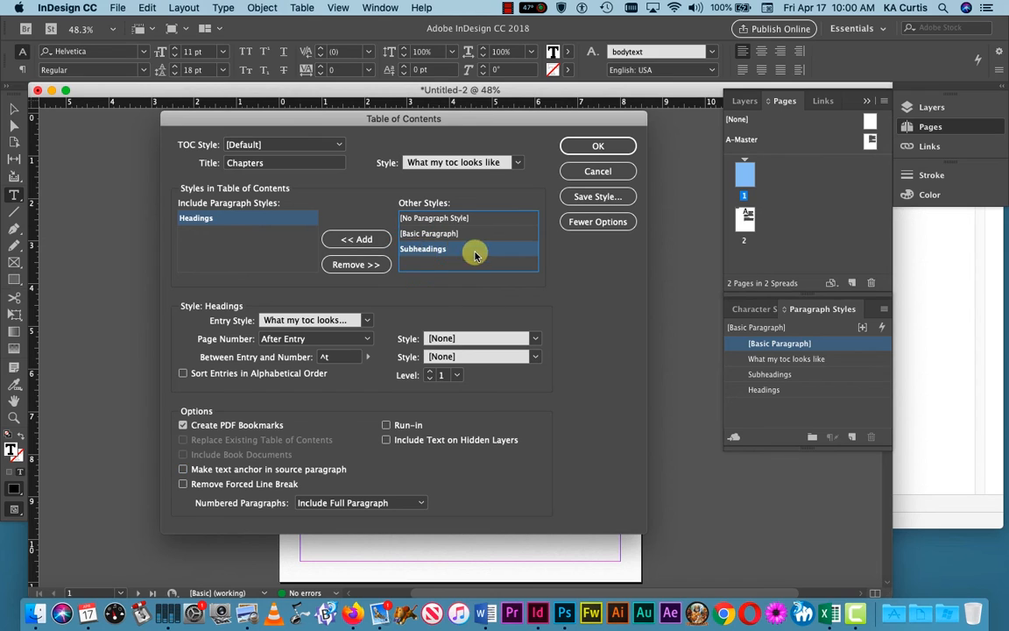
left_click(357, 238)
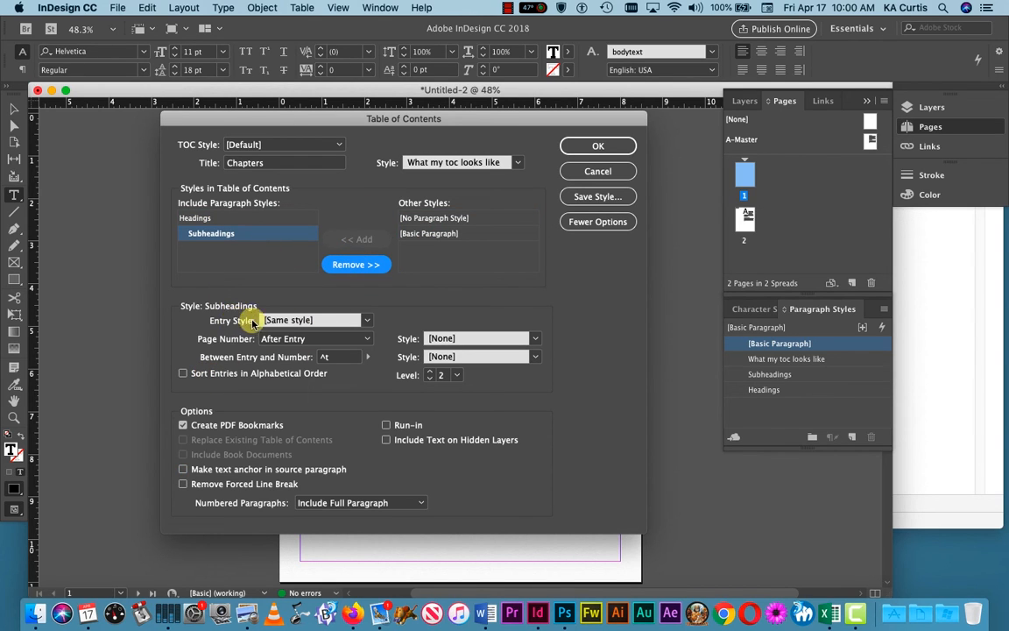
Step: Style Subheadings entries with 'What my toc looks like', no page number style, and accept the settings
left_click(365, 321)
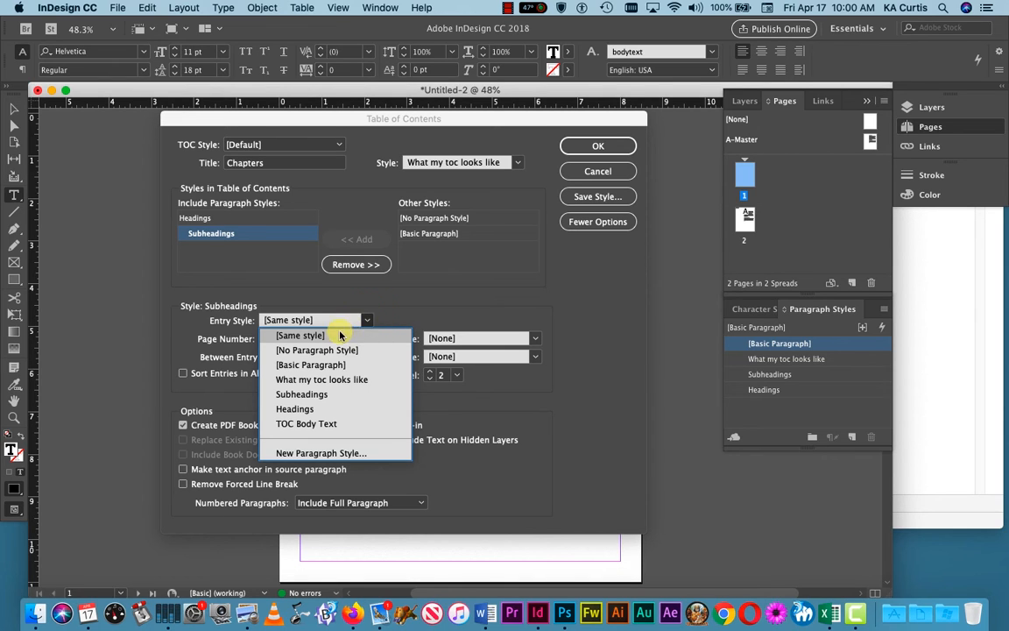
left_click(348, 380)
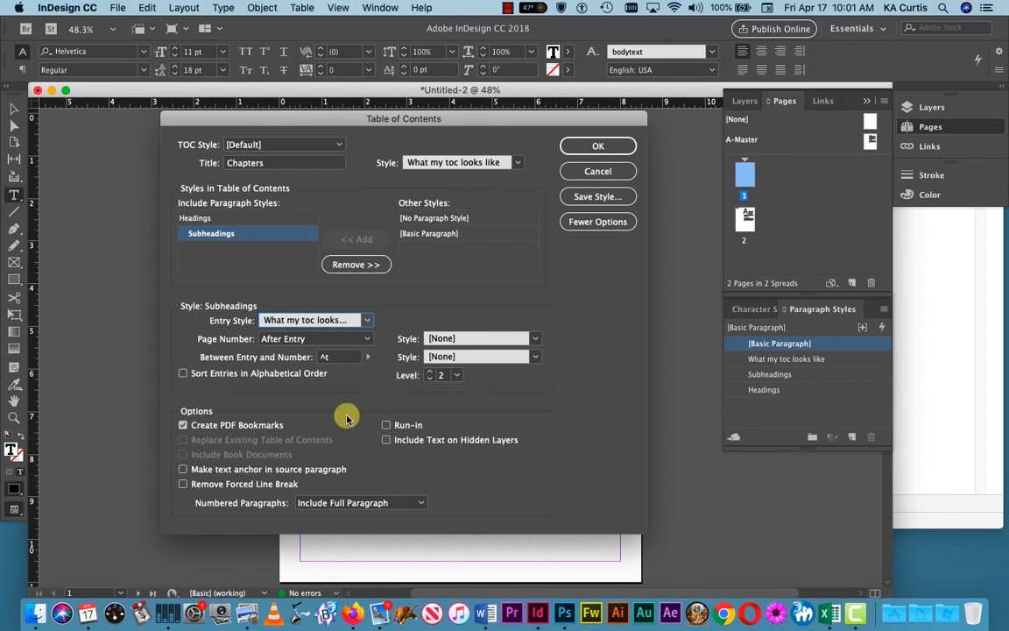
left_click(531, 338)
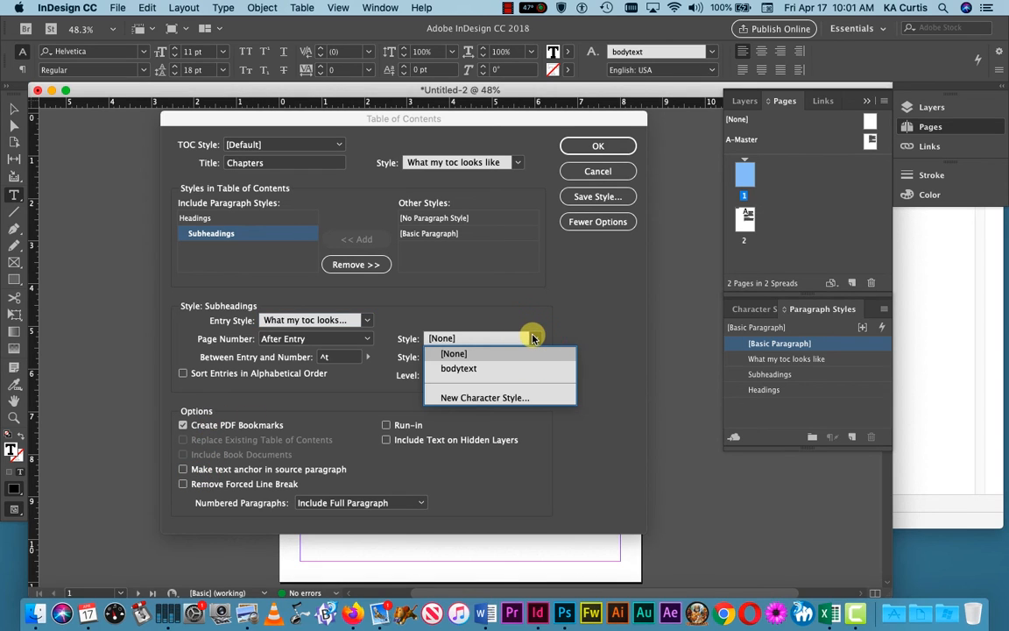
left_click(570, 300)
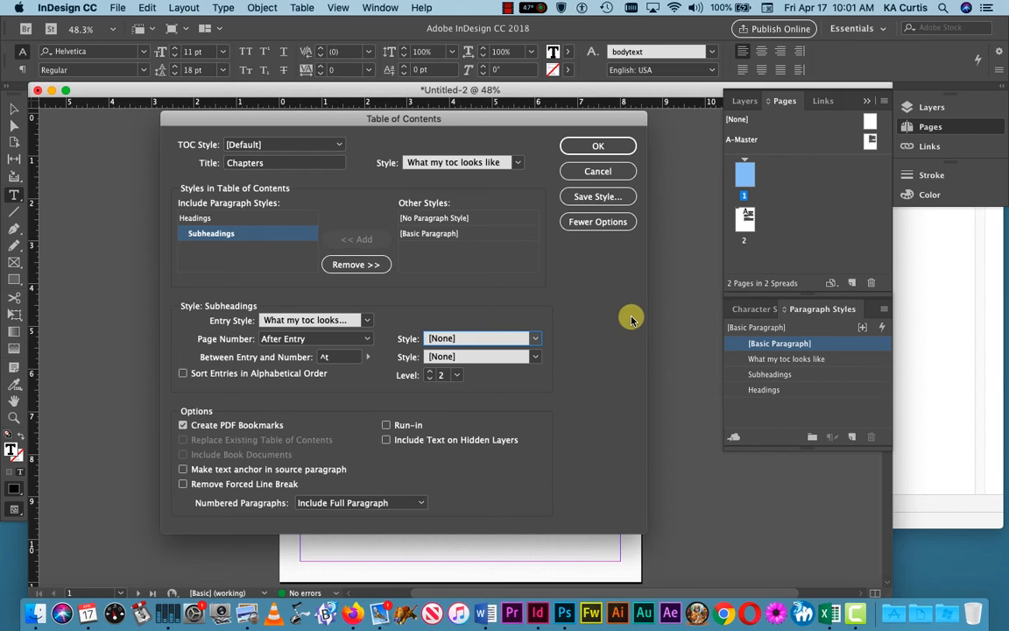
left_click(604, 144)
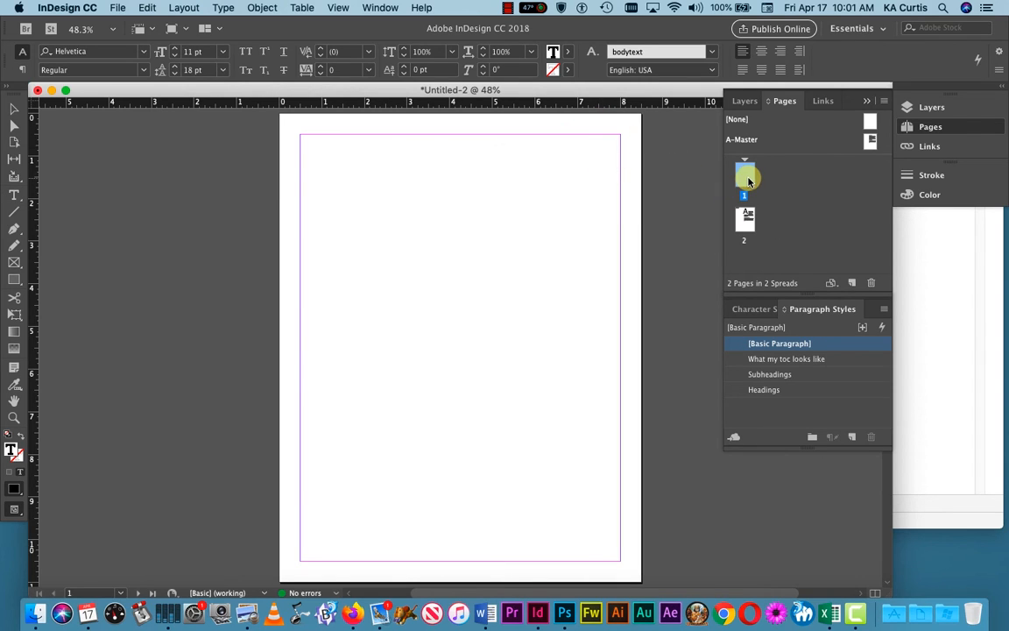
Step: Place the generated contents at the top-left margin of page 1
left_click(318, 160)
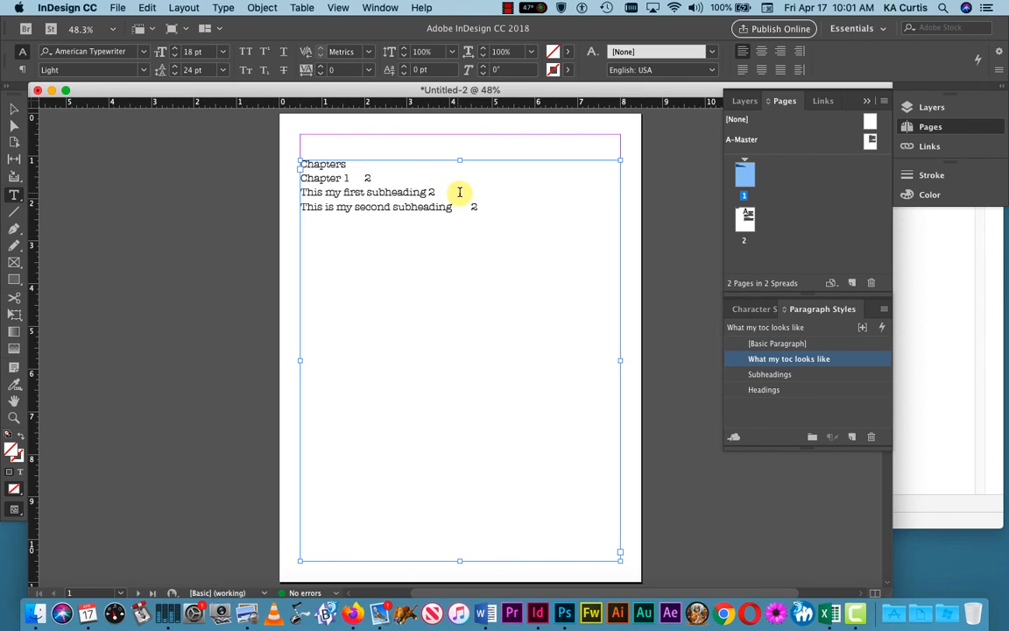
left_click(492, 275)
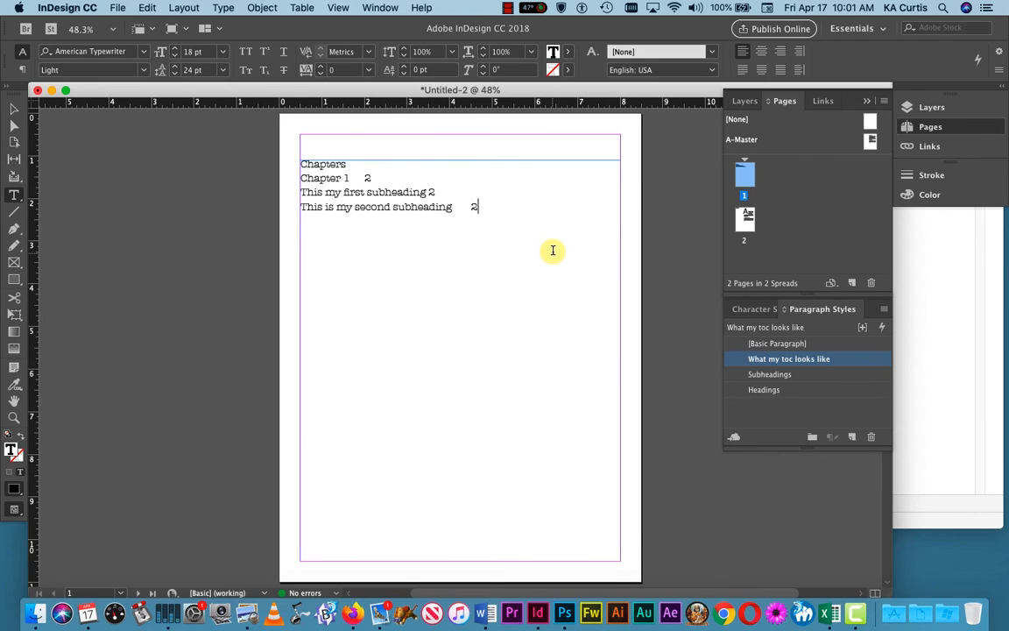
key("Escape")
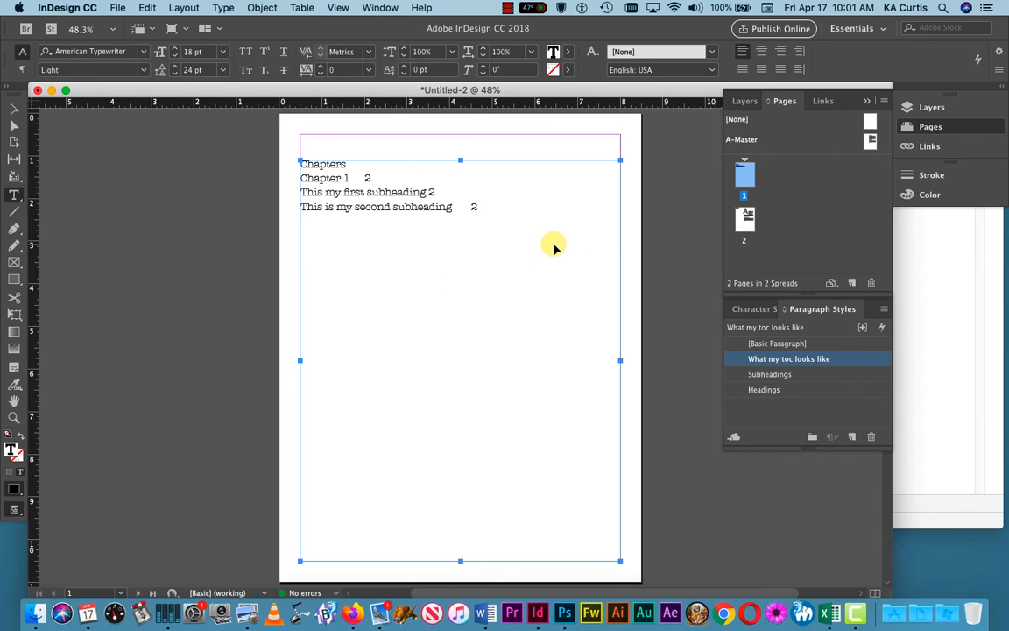
Step: Select all the contents text and view, then close, its tab settings
key("super+a")
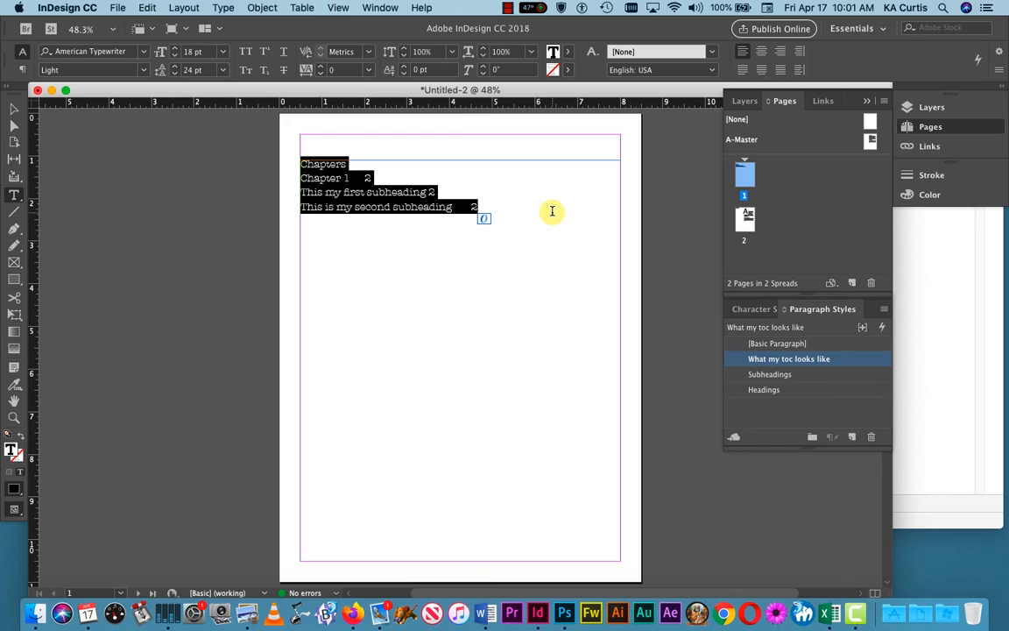
key("super")
key("shift+super+t")
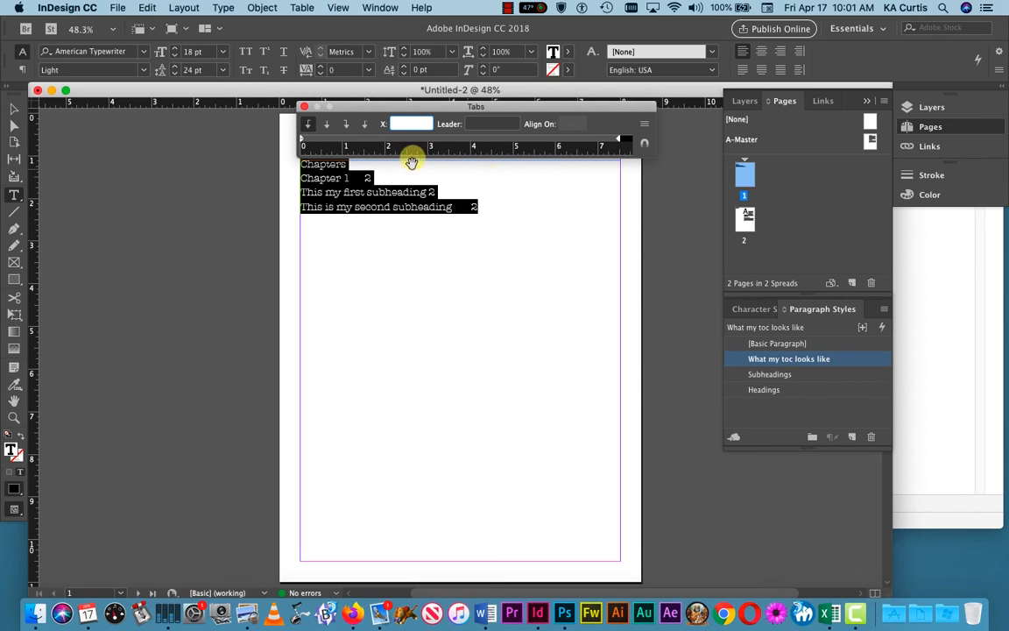
left_click(304, 107)
left_click(410, 265)
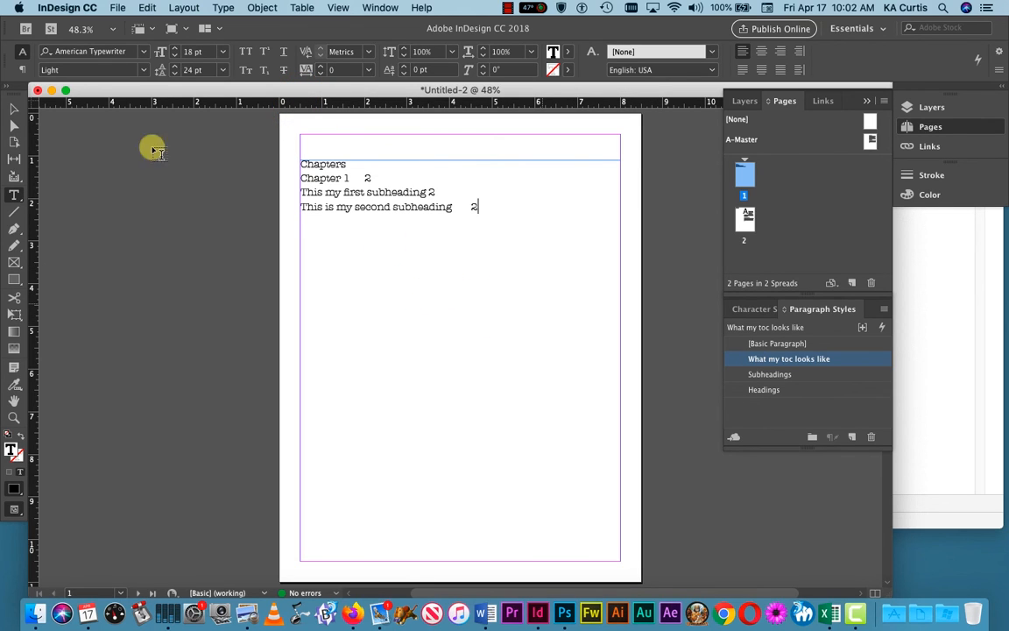
Step: Narrow the contents frame to 5.69 in wide and move it up toward the page centre
left_click(13, 109)
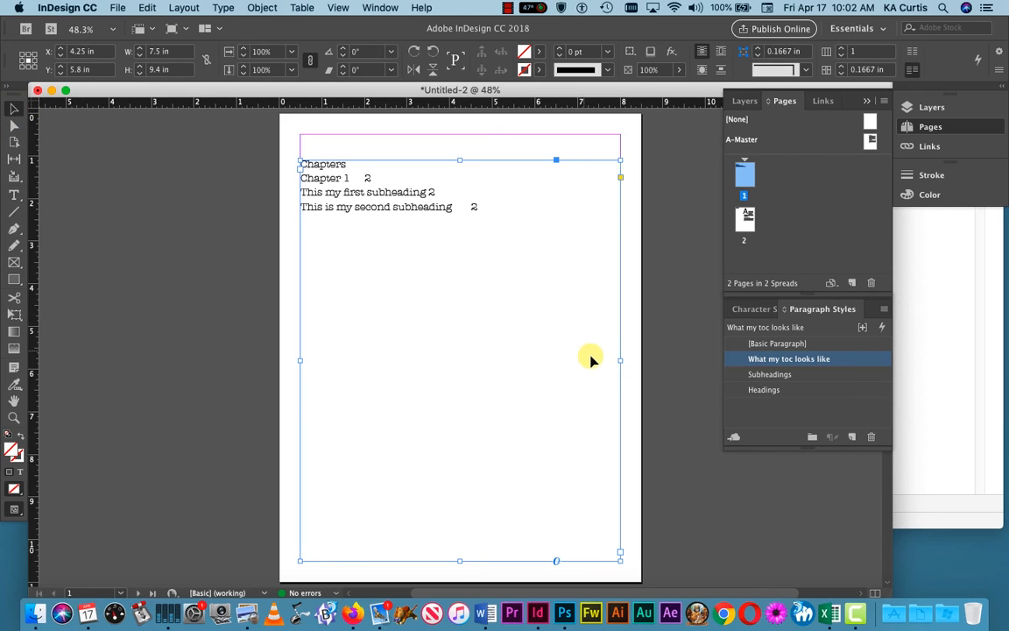
left_click_drag(621, 360, 543, 361)
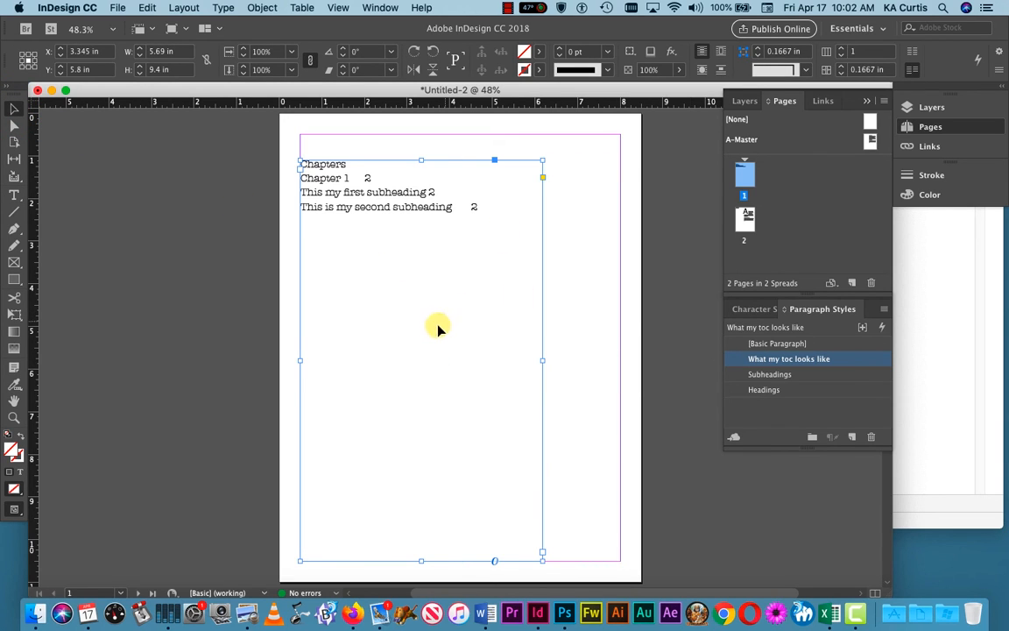
left_click_drag(439, 329, 480, 305)
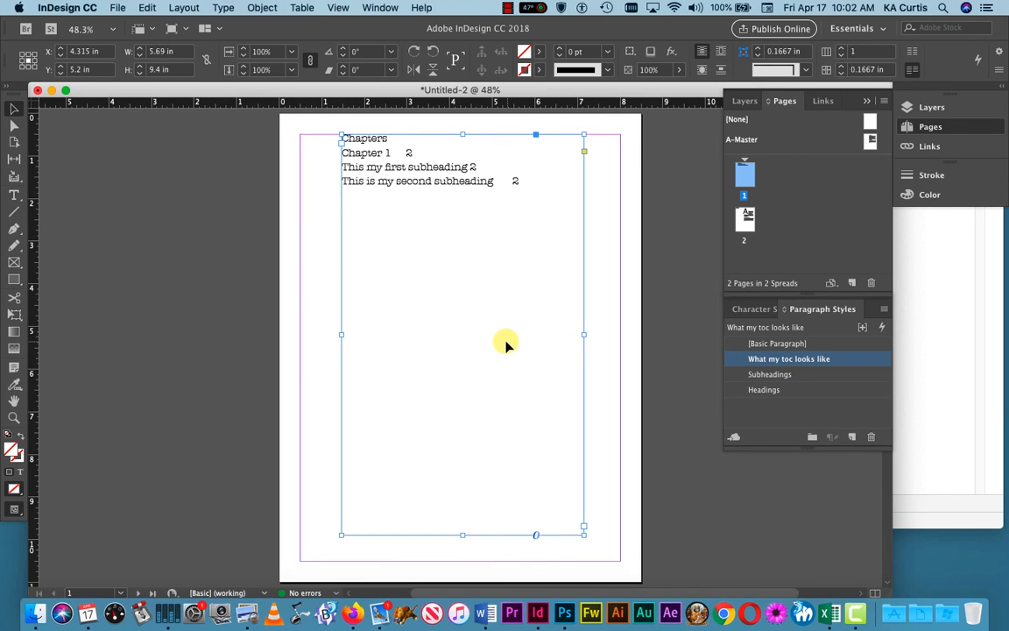
double_click(493, 338)
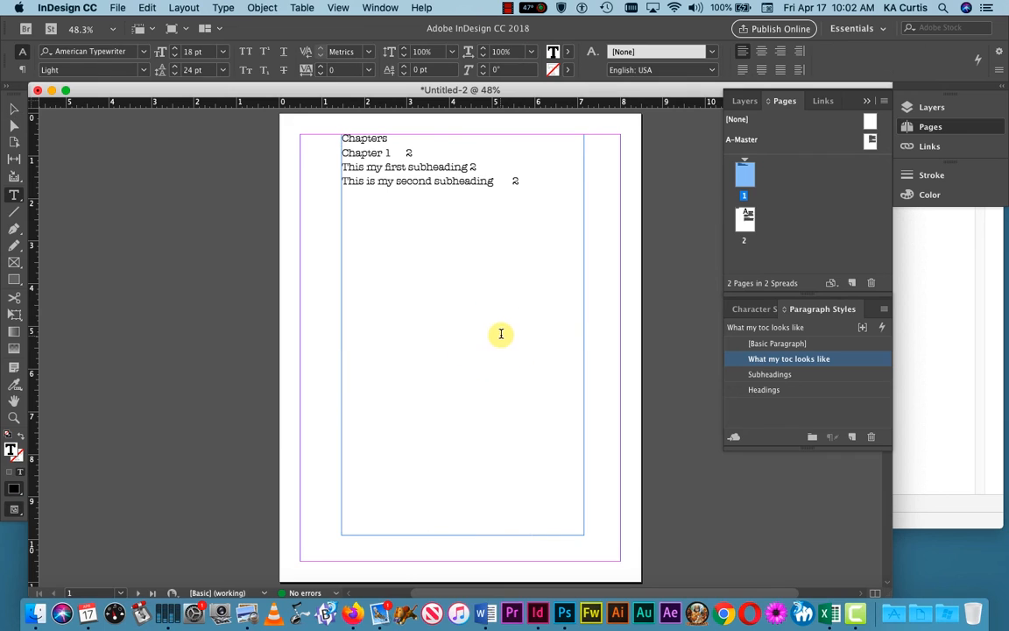
Step: Give all contents text a tab stop near 5 in (5.0417 in) with a period leader
key("super+a")
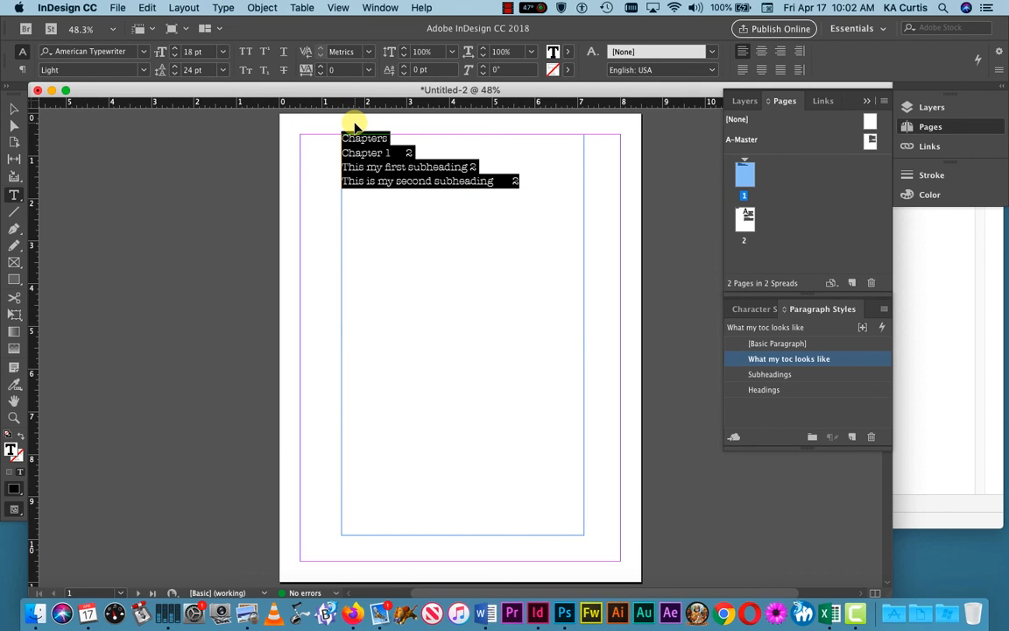
key("super+shift+t")
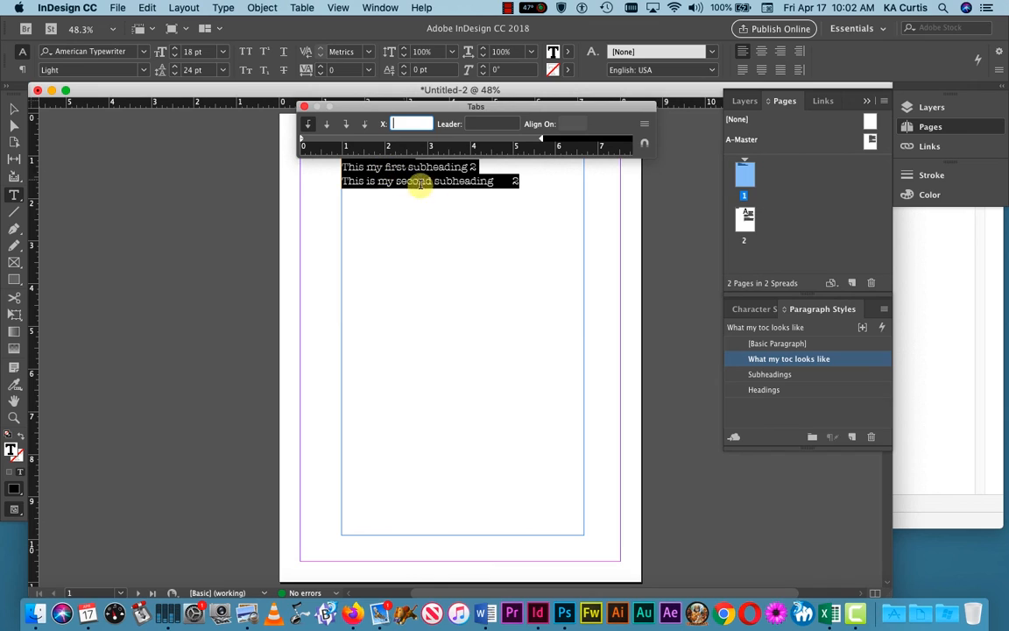
left_click(515, 141)
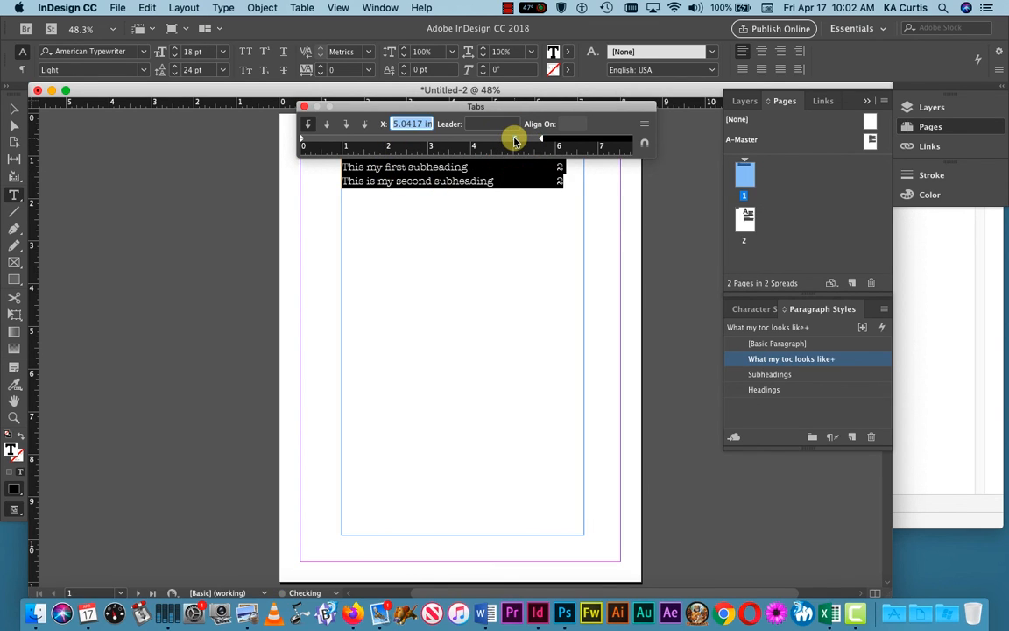
left_click(525, 106)
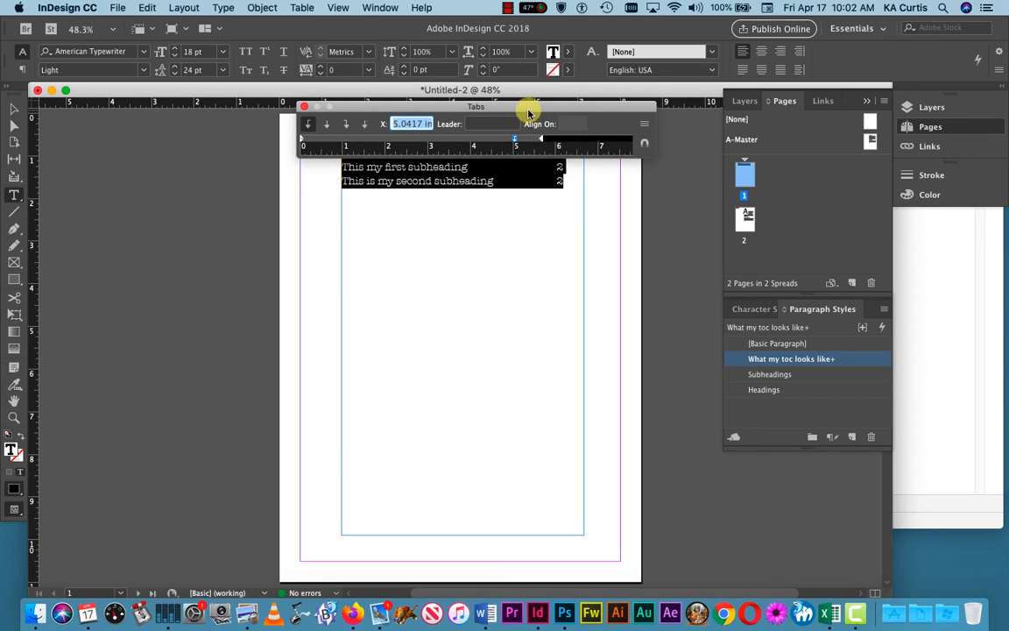
left_click_drag(526, 107, 517, 259)
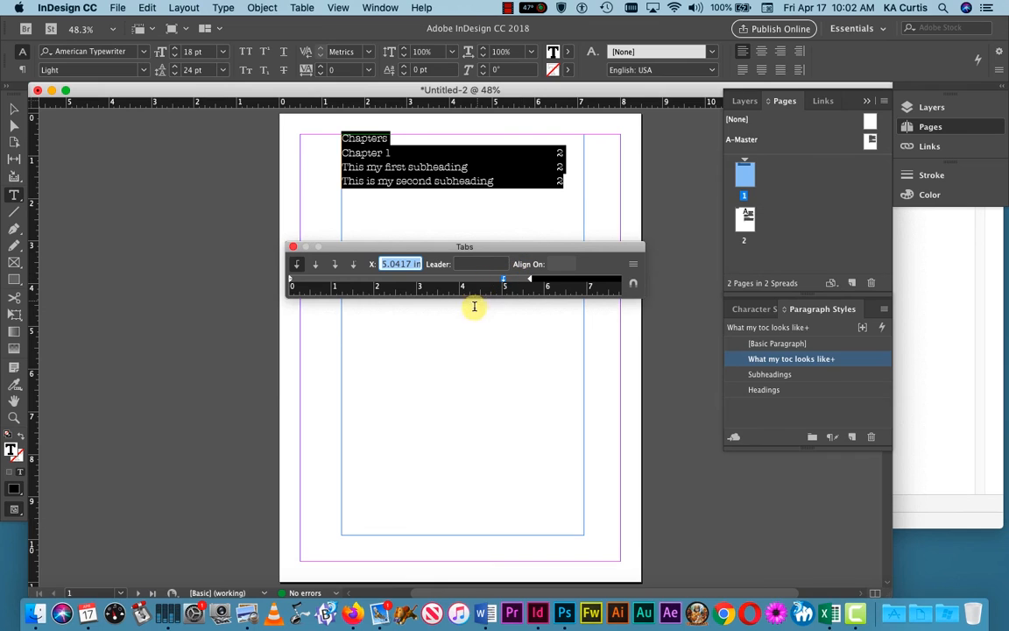
left_click(481, 264)
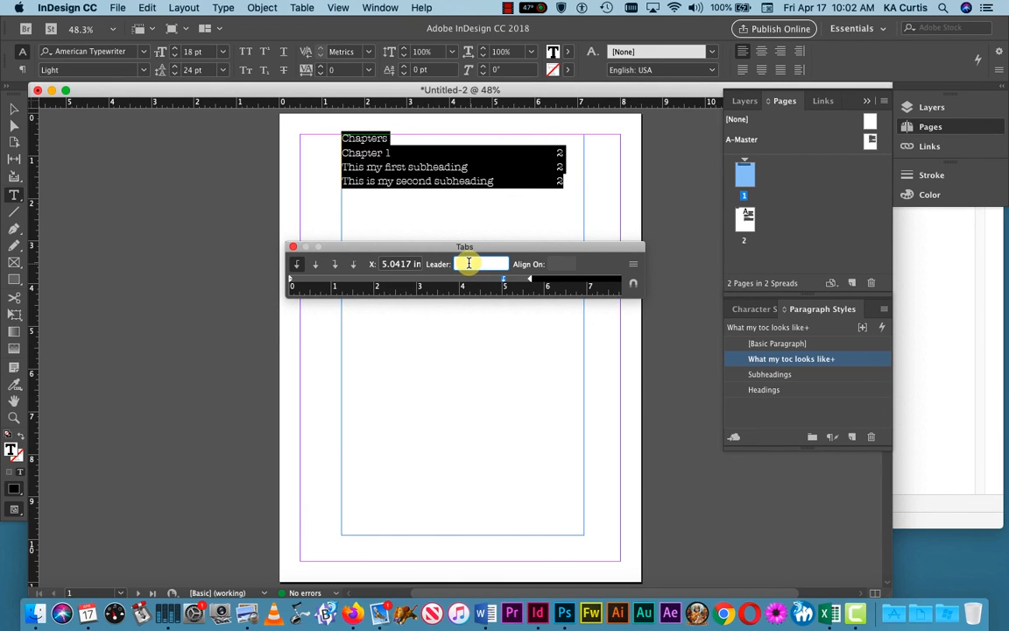
type(".")
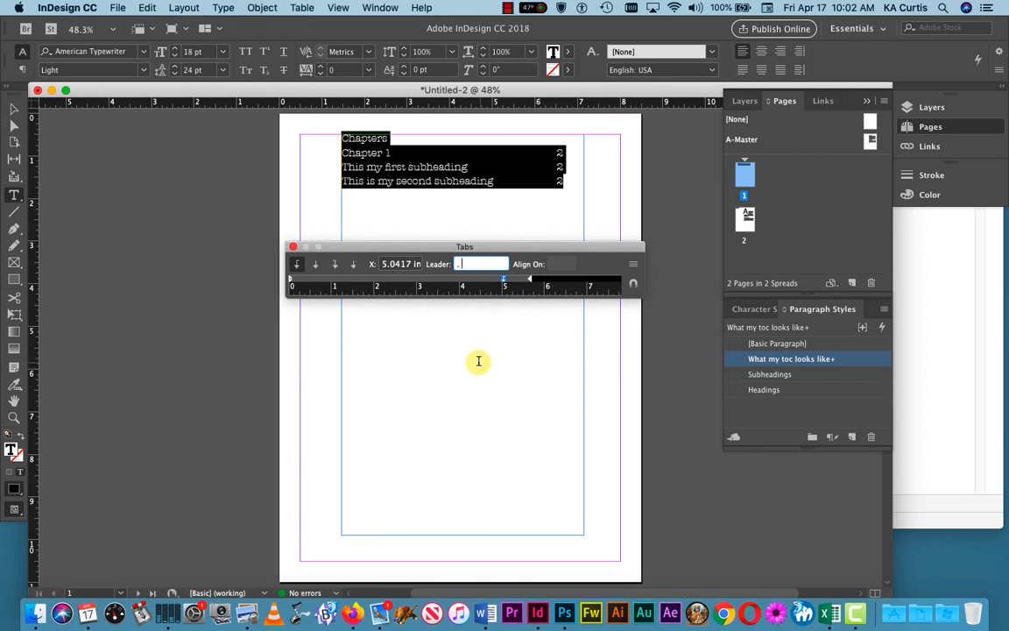
left_click(378, 335)
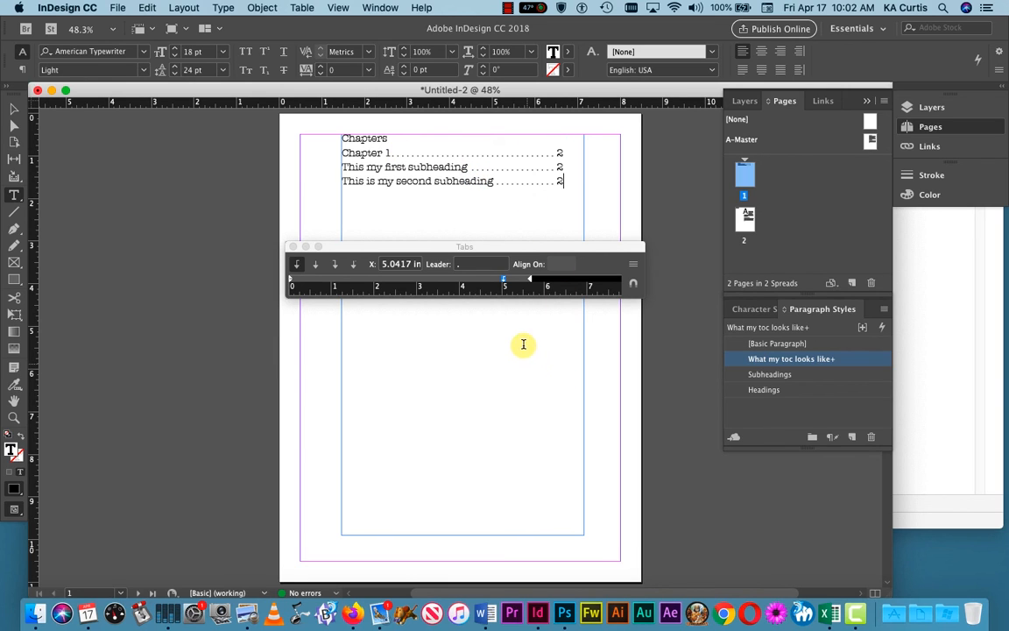
Step: Center-align the 'Chapters' heading
left_click_drag(574, 184, 334, 169)
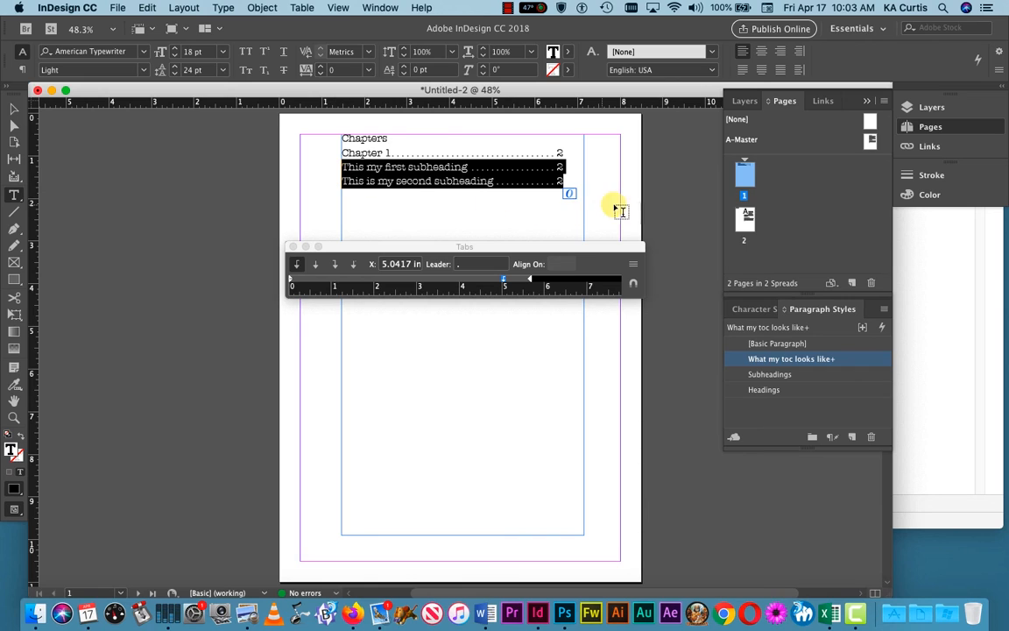
left_click(387, 181)
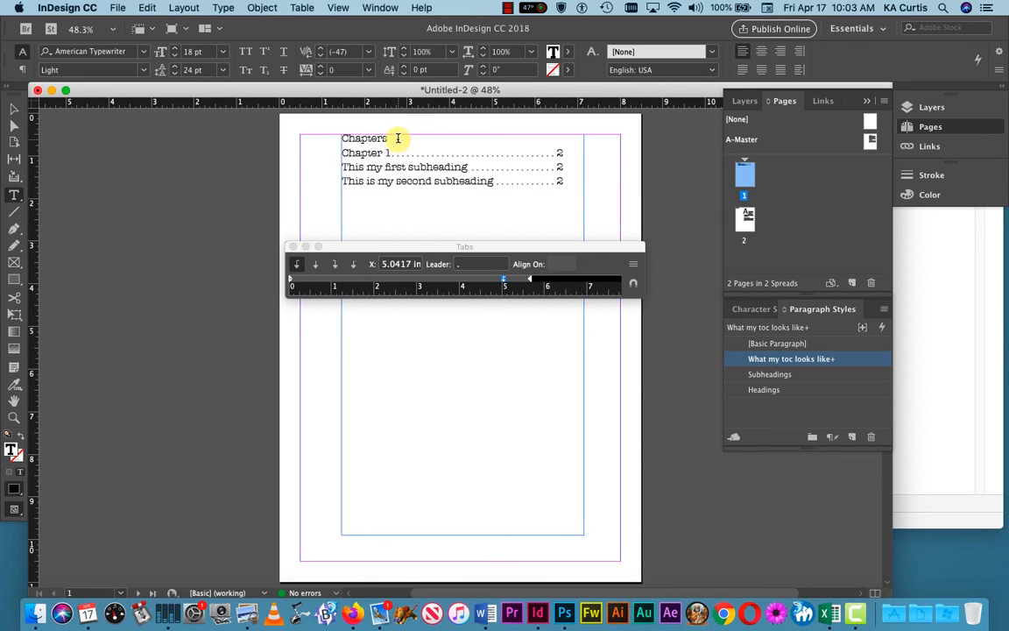
left_click_drag(396, 139, 330, 140)
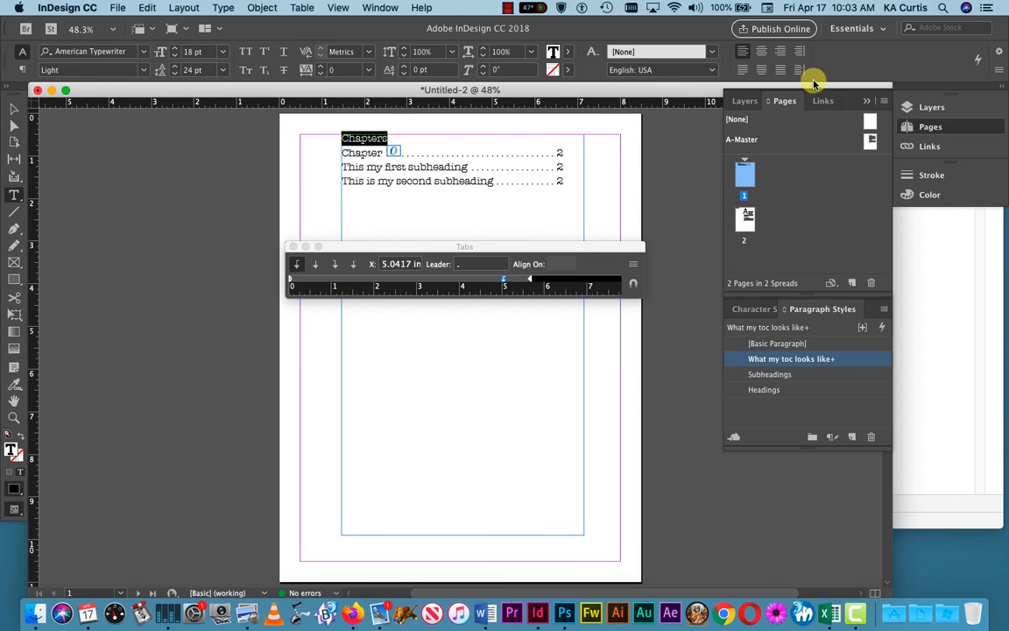
left_click(761, 51)
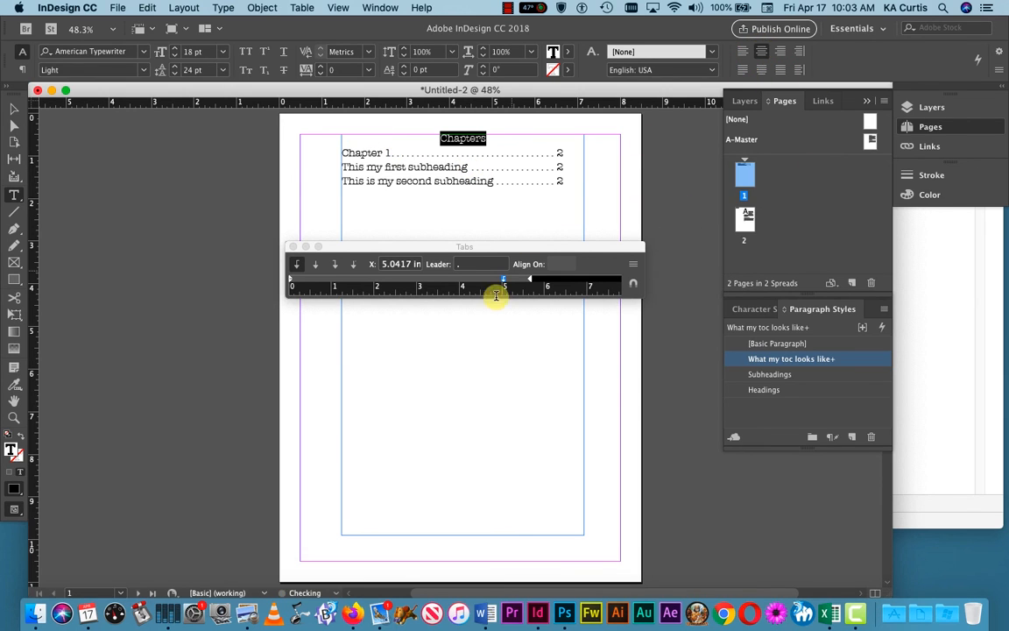
Step: Set the 'Chapters' heading to American Typewriter Bold
left_click(145, 72)
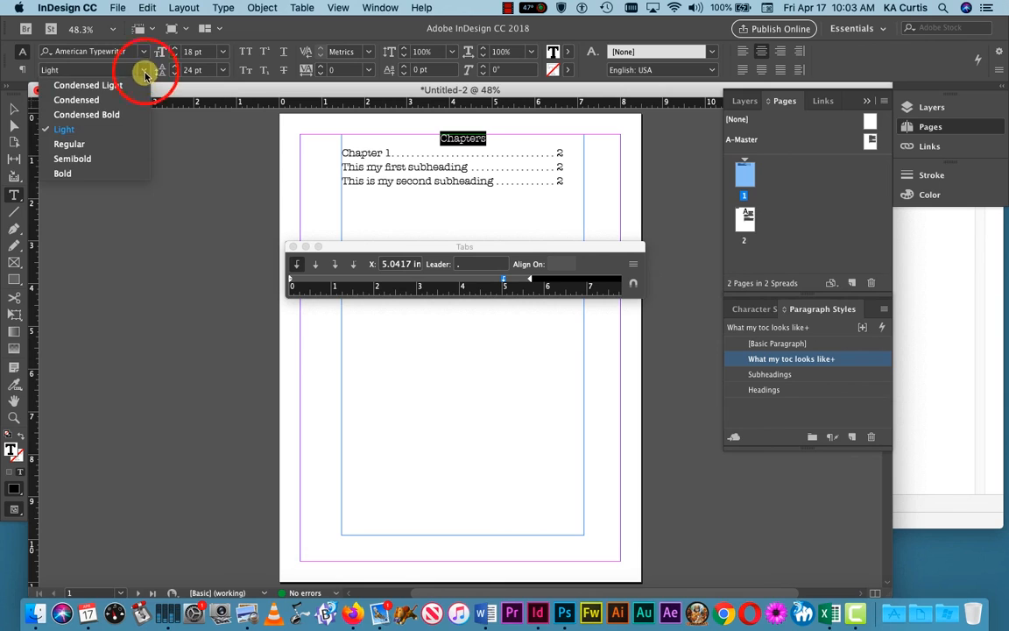
left_click(76, 172)
left_click(524, 196)
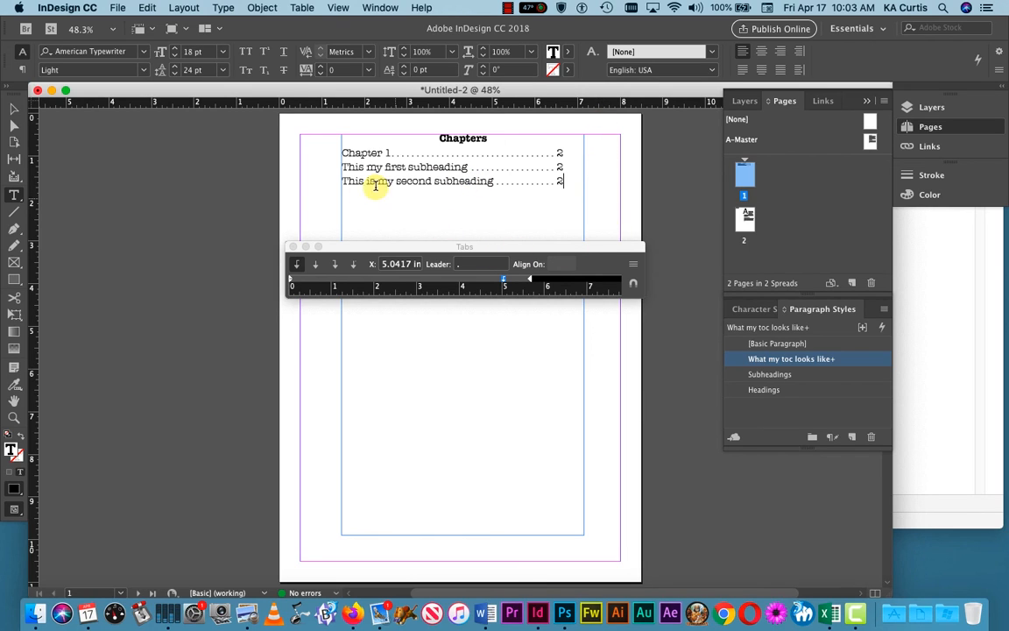
left_click(438, 187)
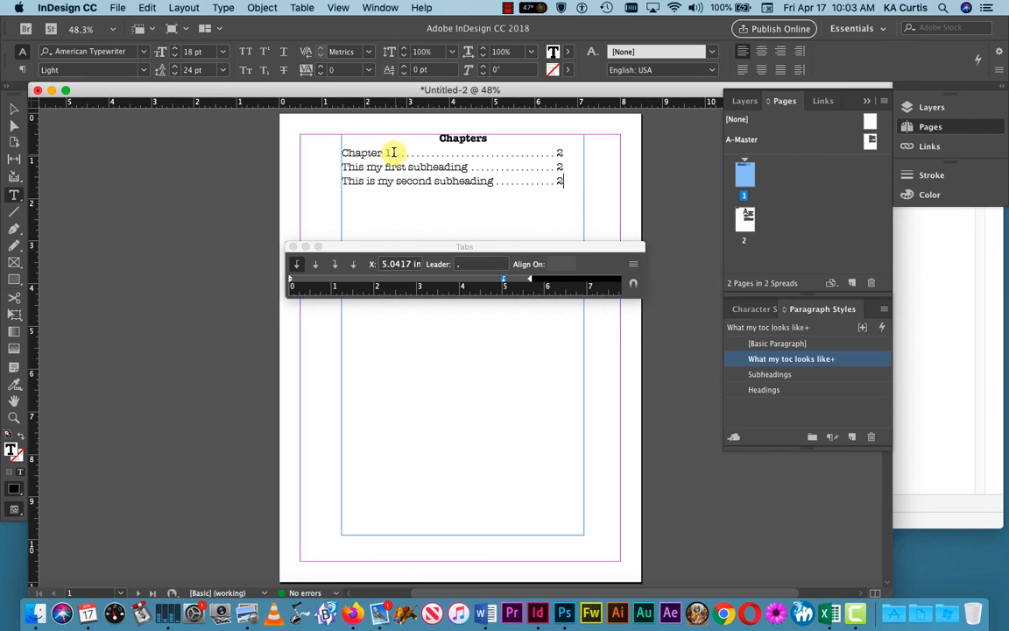
Step: Delete the word 'my' from the third contents entry and close the tab settings
left_click_drag(390, 153, 340, 152)
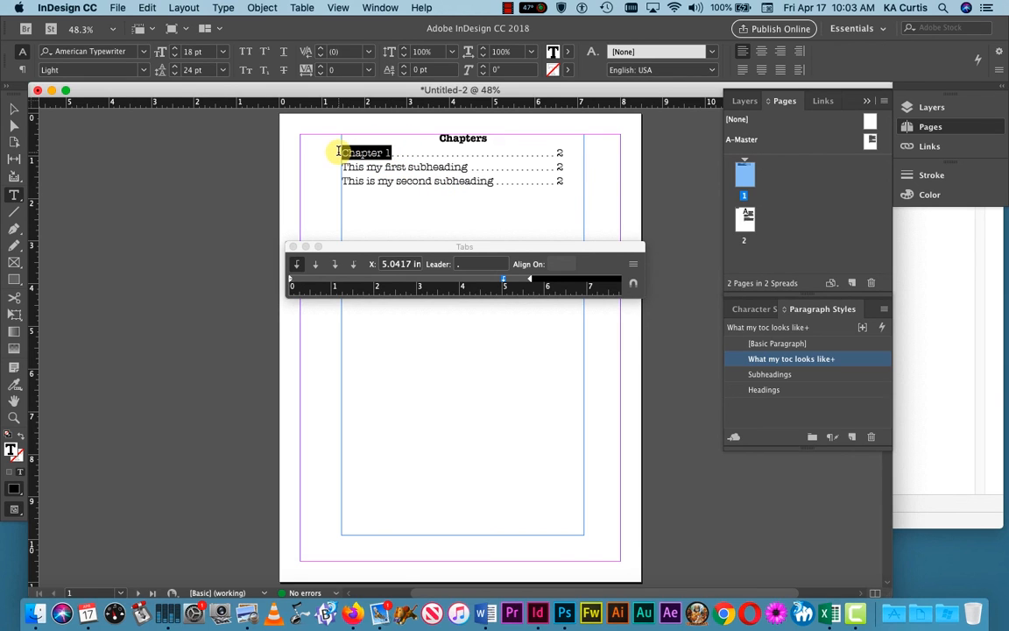
left_click(405, 181)
left_click_drag(492, 180, 339, 180)
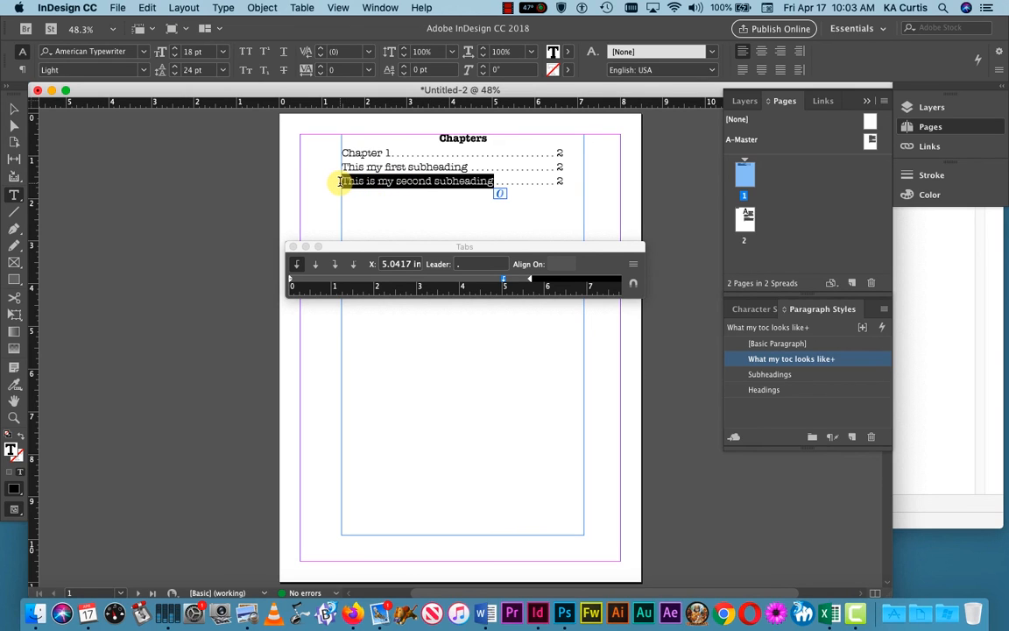
double_click(356, 182)
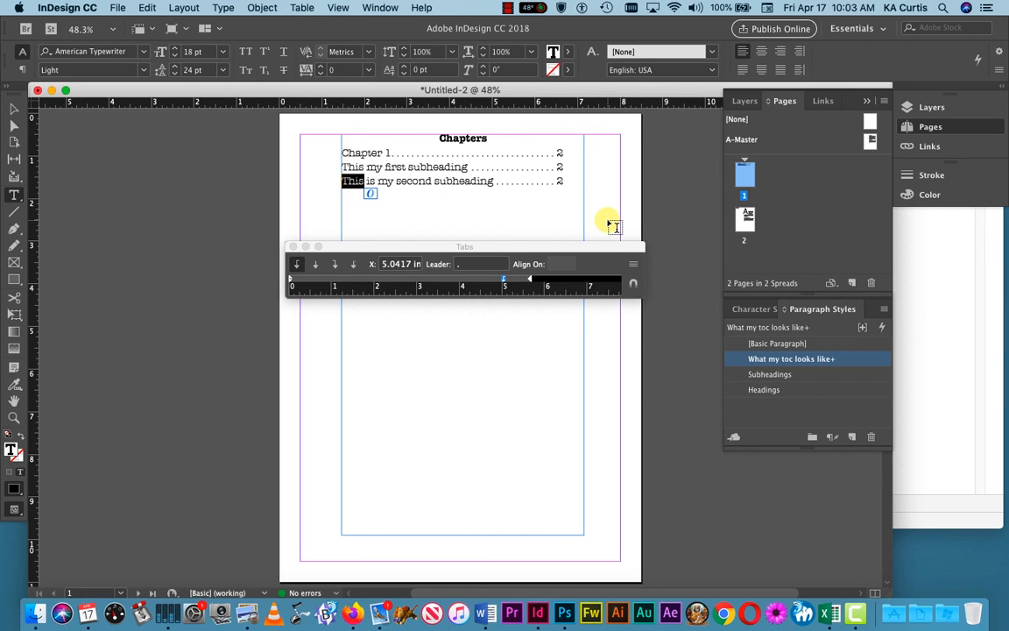
double_click(386, 181)
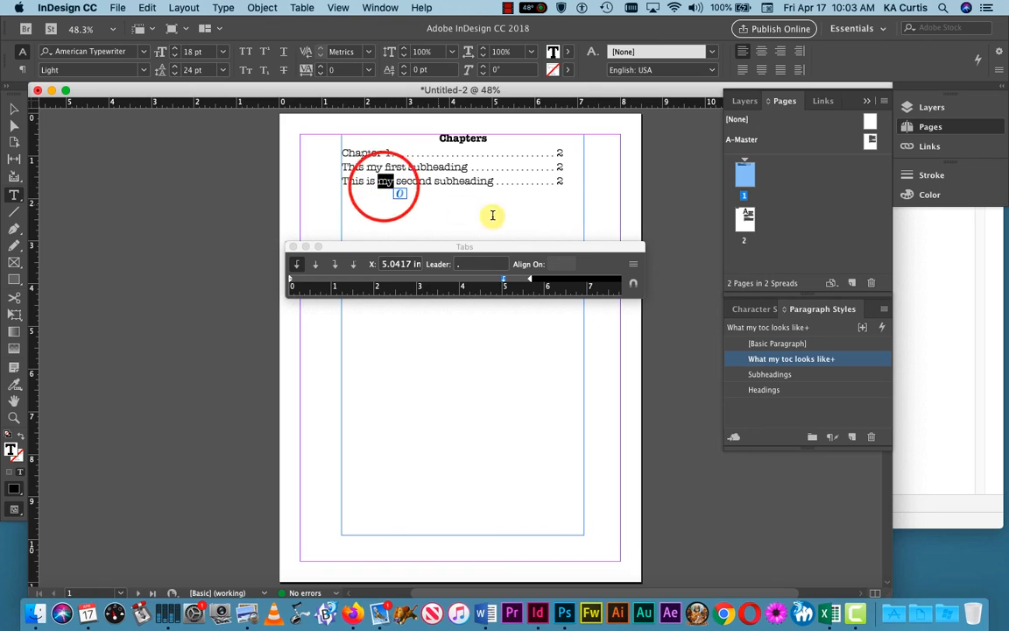
key("BackSpace")
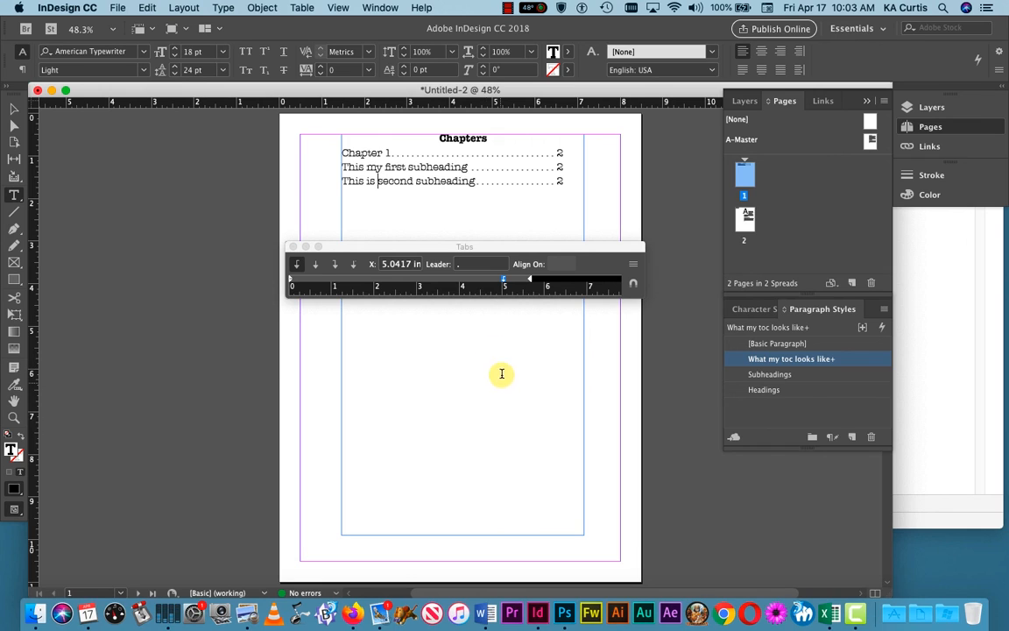
left_click(293, 246)
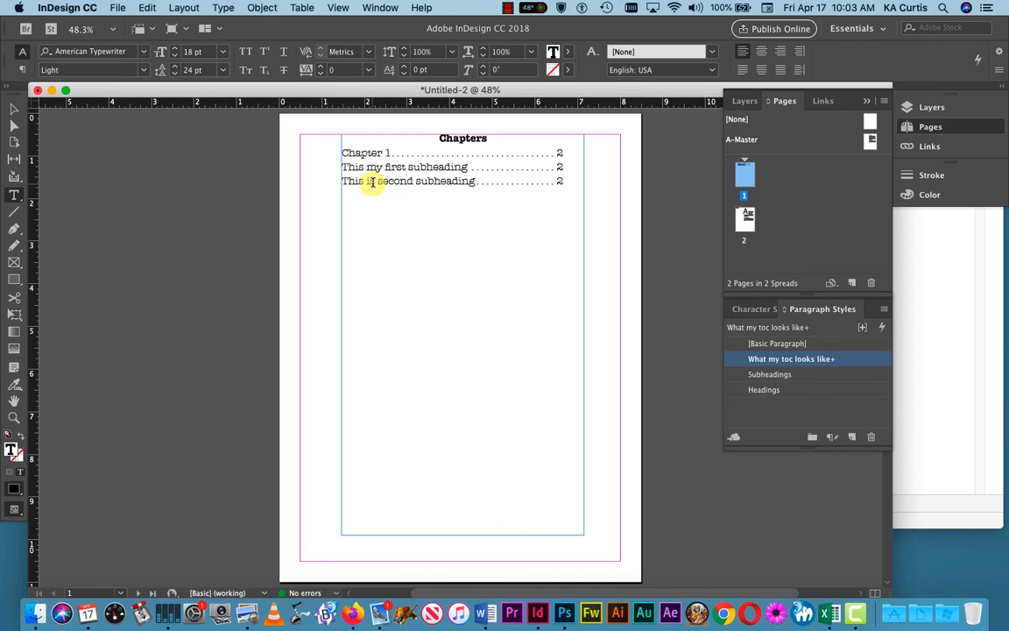
Step: Set the 'Chapters' heading's font size to 36 pt
left_click(468, 198)
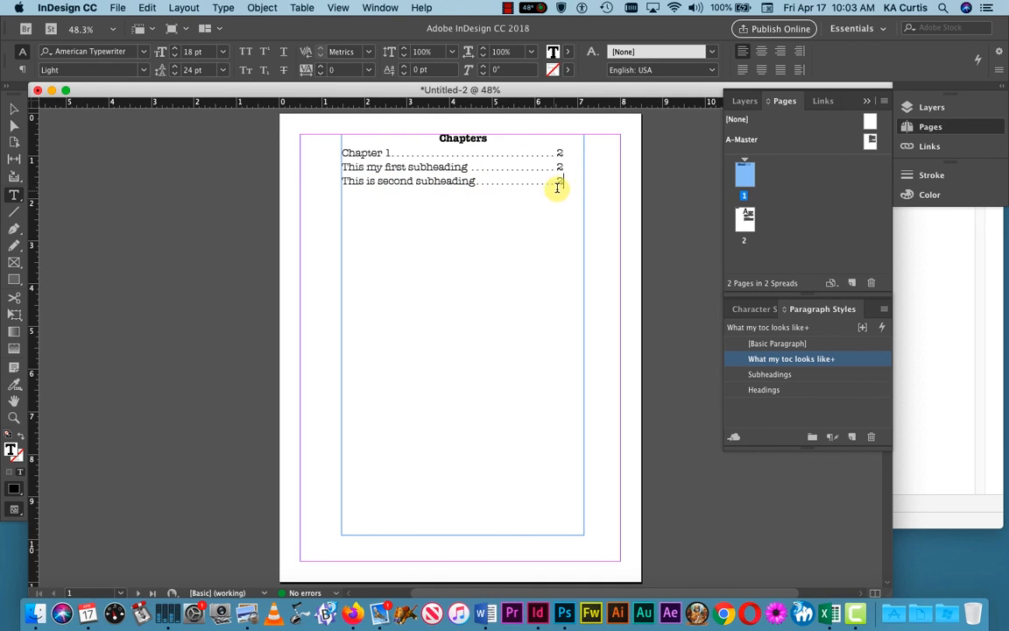
left_click_drag(570, 179, 323, 140)
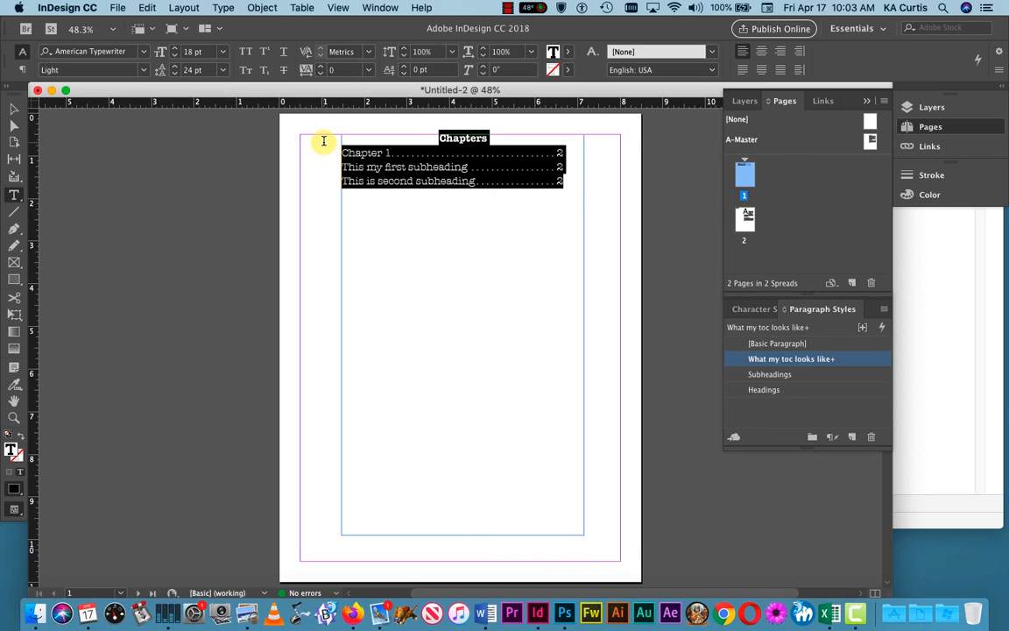
left_click(461, 221)
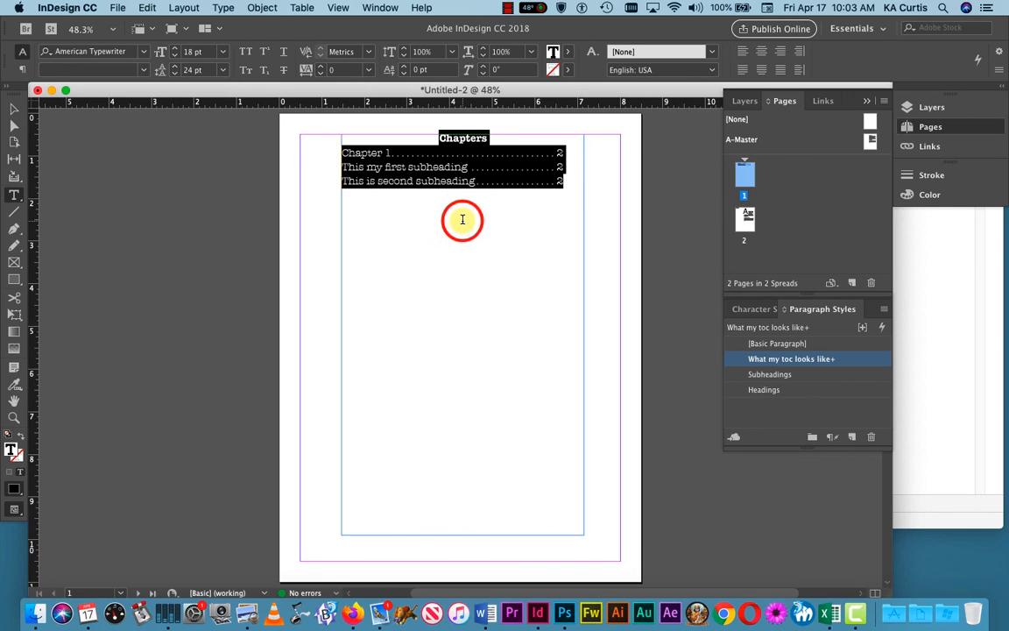
left_click_drag(488, 137, 432, 137)
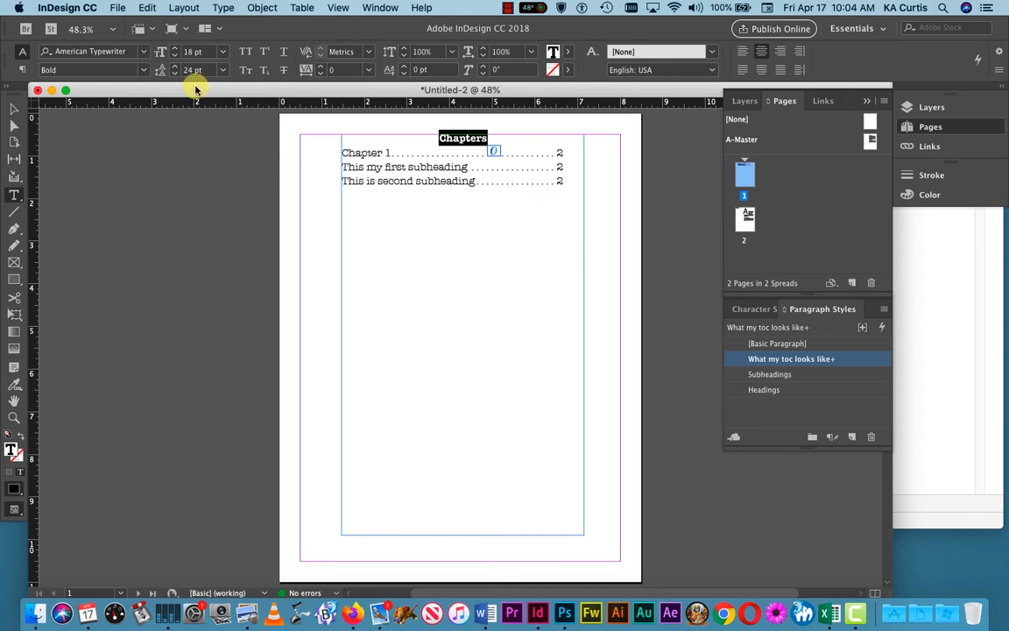
left_click(223, 51)
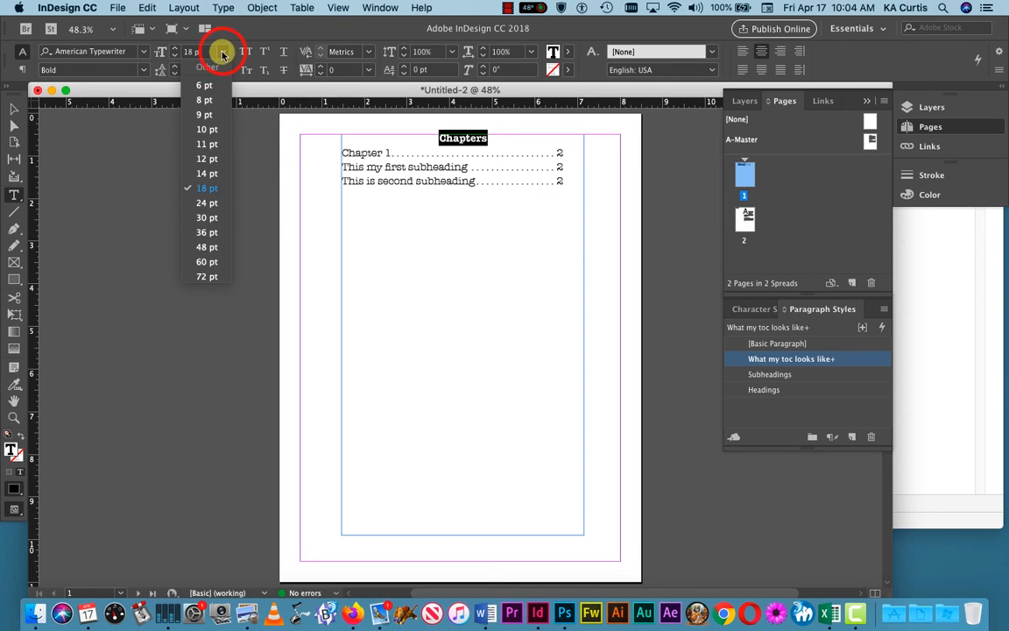
left_click(205, 232)
left_click(504, 314)
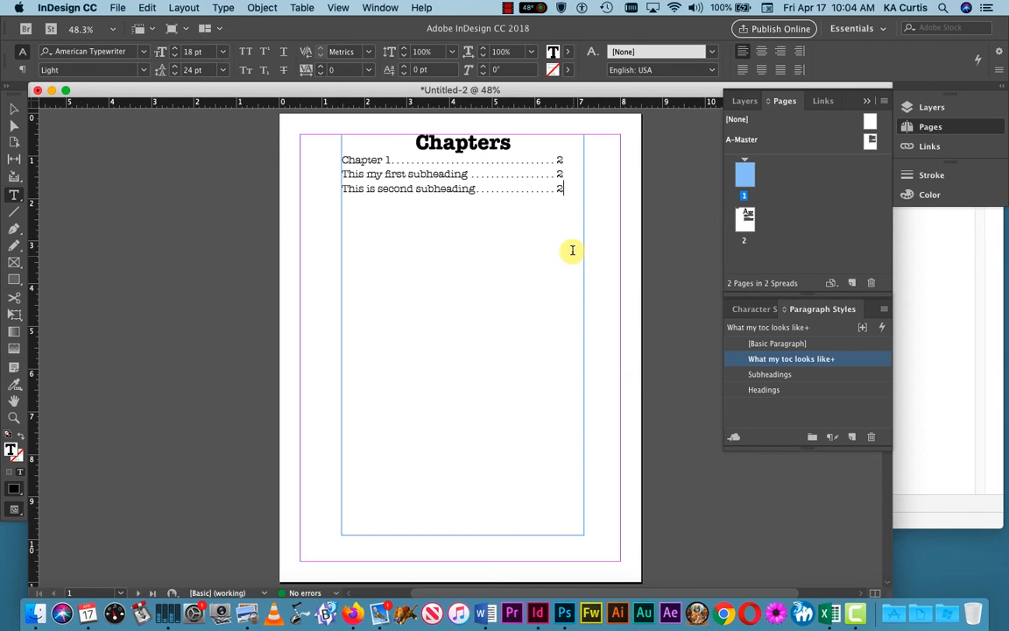
left_click(573, 188)
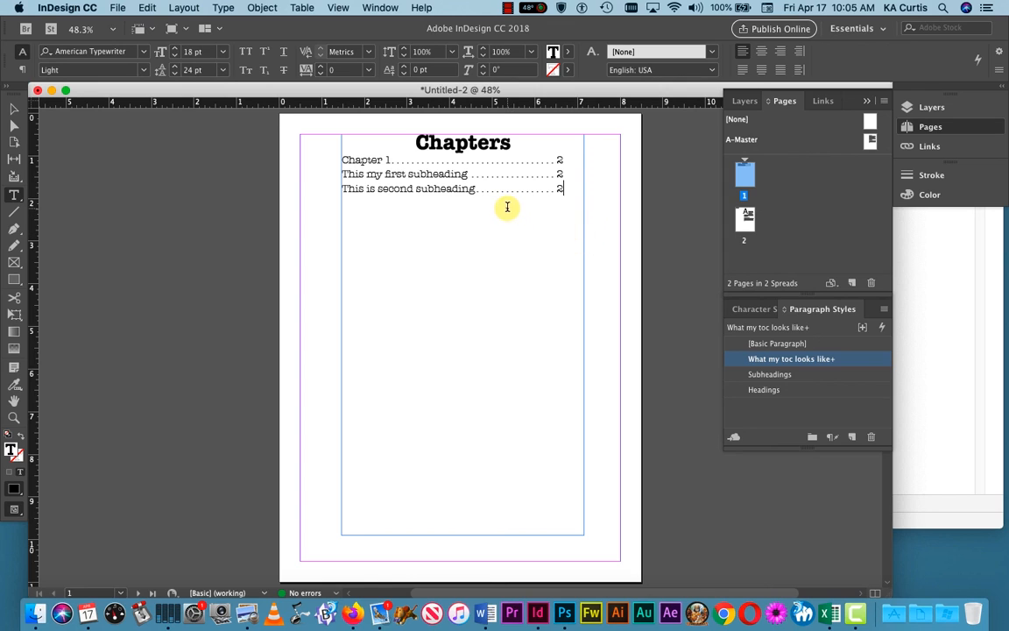
left_click(570, 191)
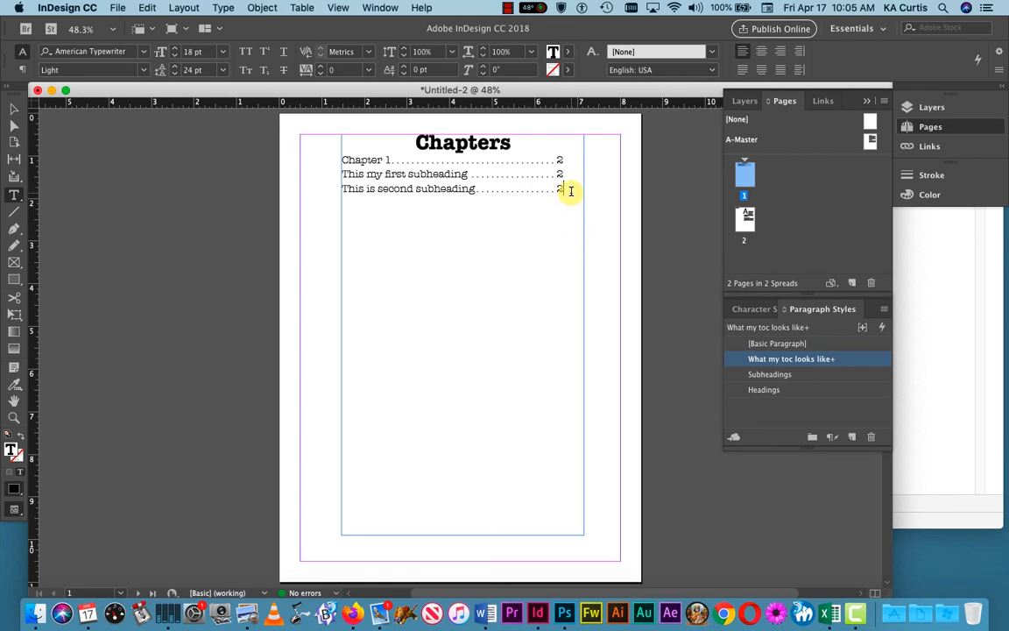
left_click_drag(571, 191, 340, 161)
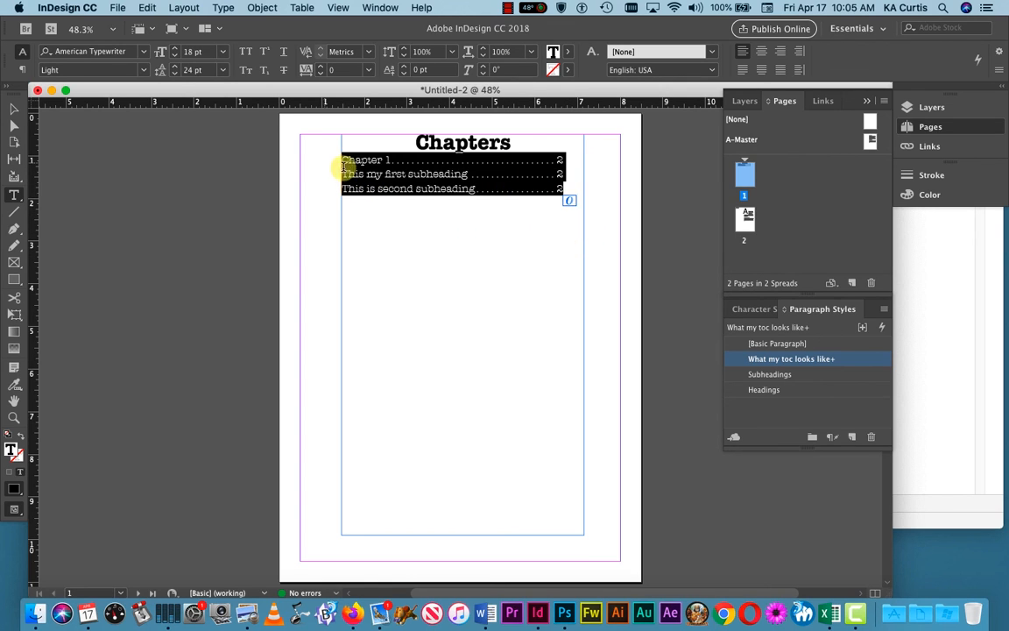
left_click(457, 244)
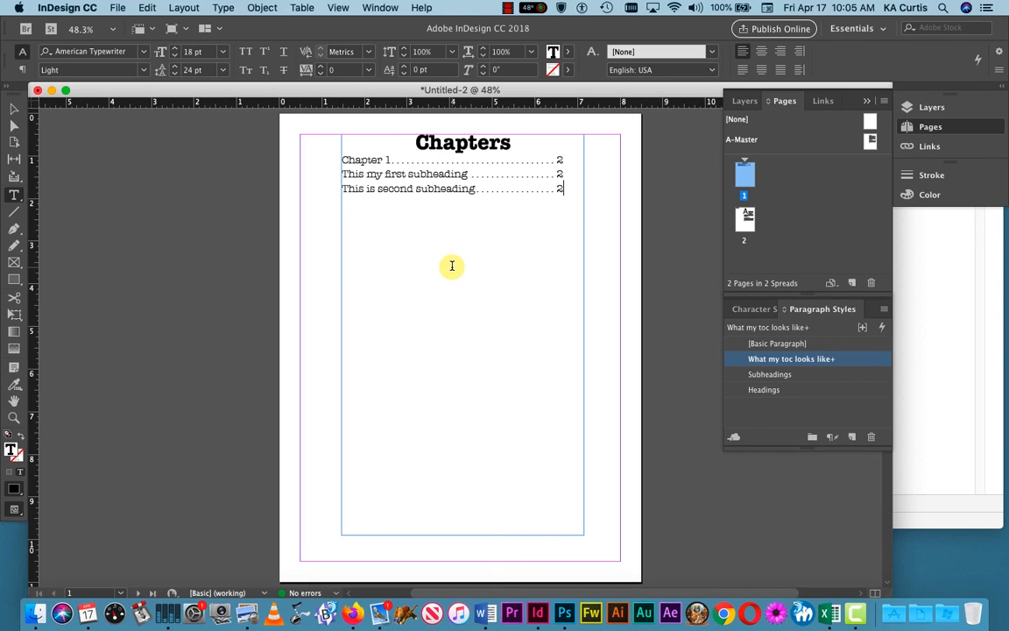